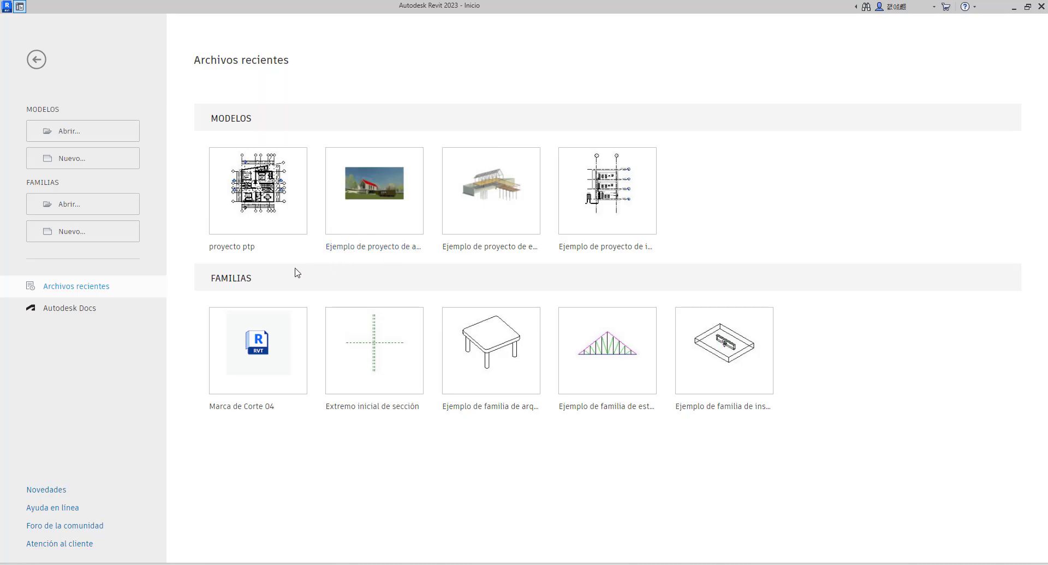
# Start a new project model and review which template files are offered for it
pyautogui.click(76, 160)
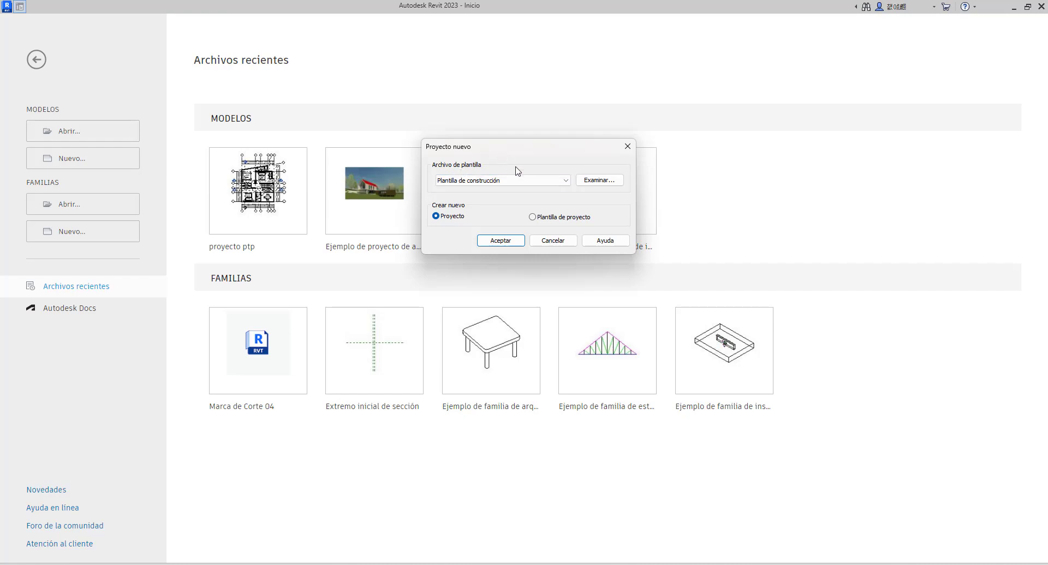
pyautogui.click(567, 182)
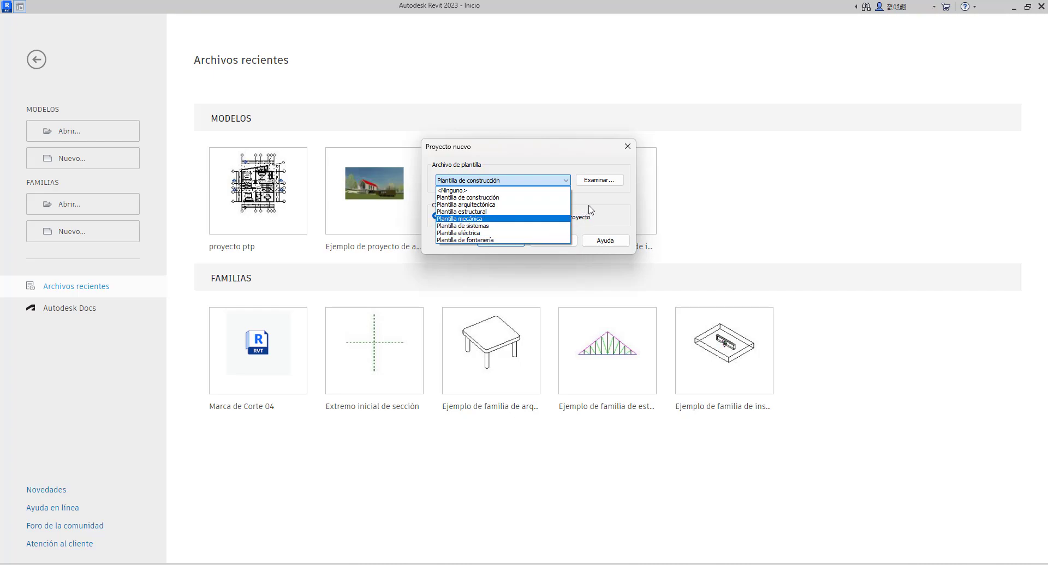
pyautogui.click(606, 198)
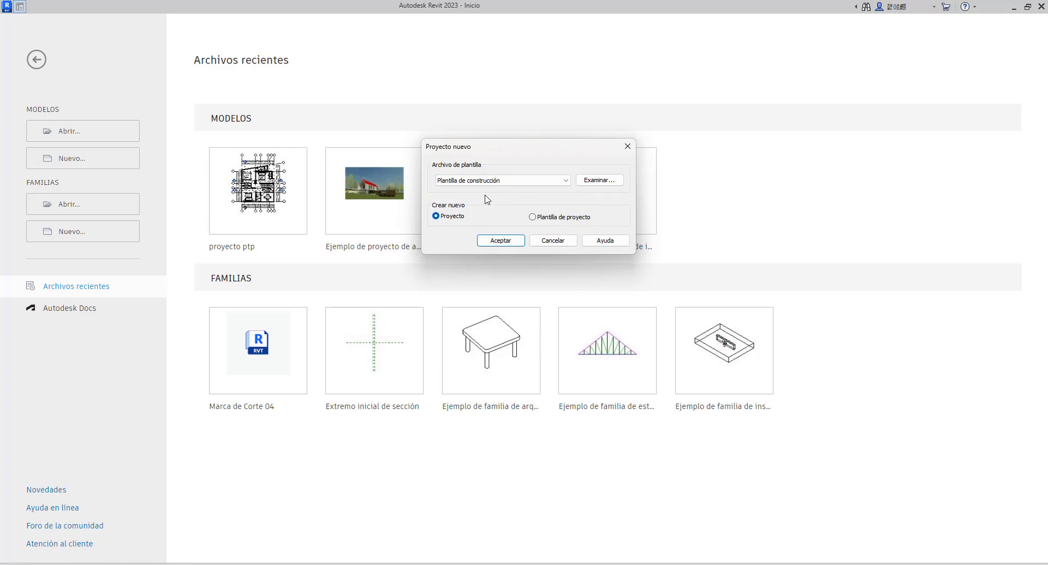
# Switch to File Explorer and show hidden items on the local disk (C:)
pyautogui.click(728, 564)
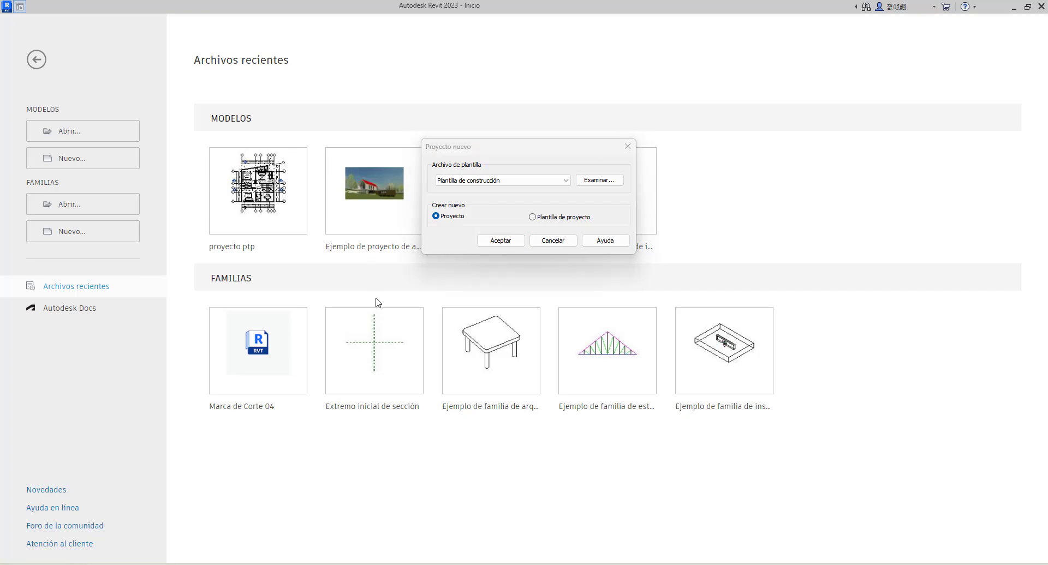
pyautogui.moveTo(513, 564)
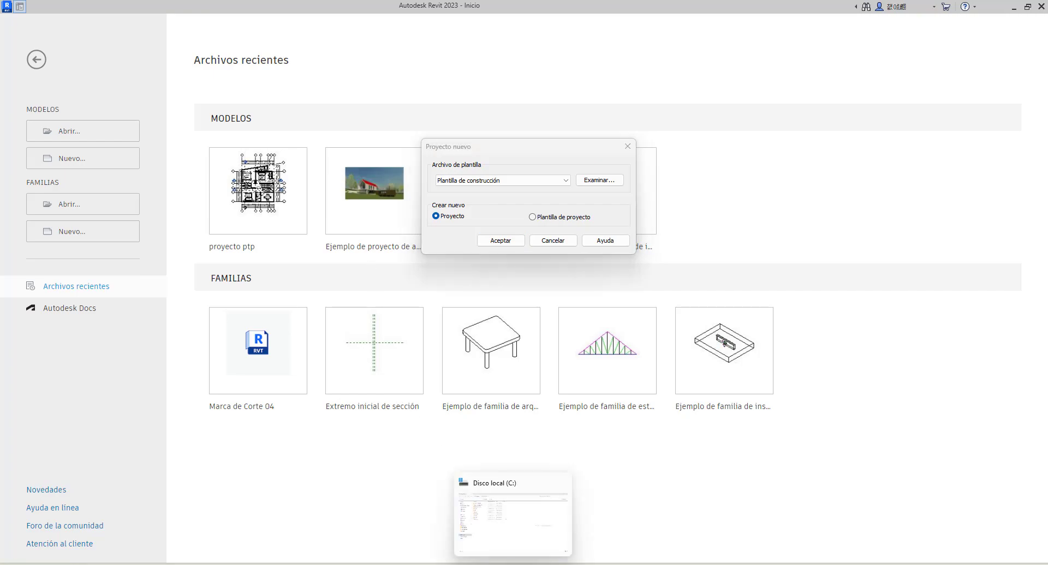
pyautogui.click(512, 516)
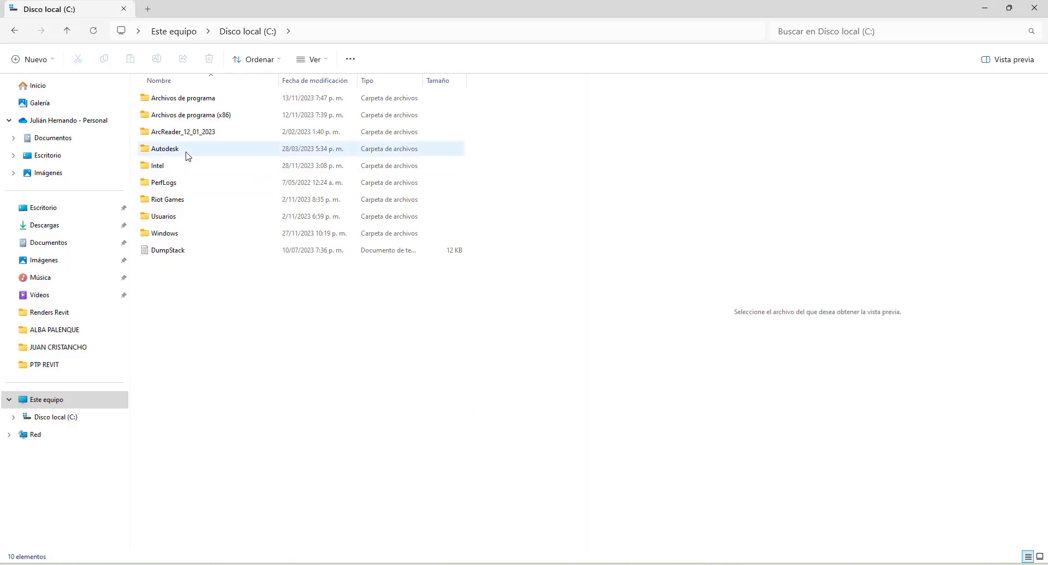
pyautogui.click(174, 31)
pyautogui.doubleClick(184, 107)
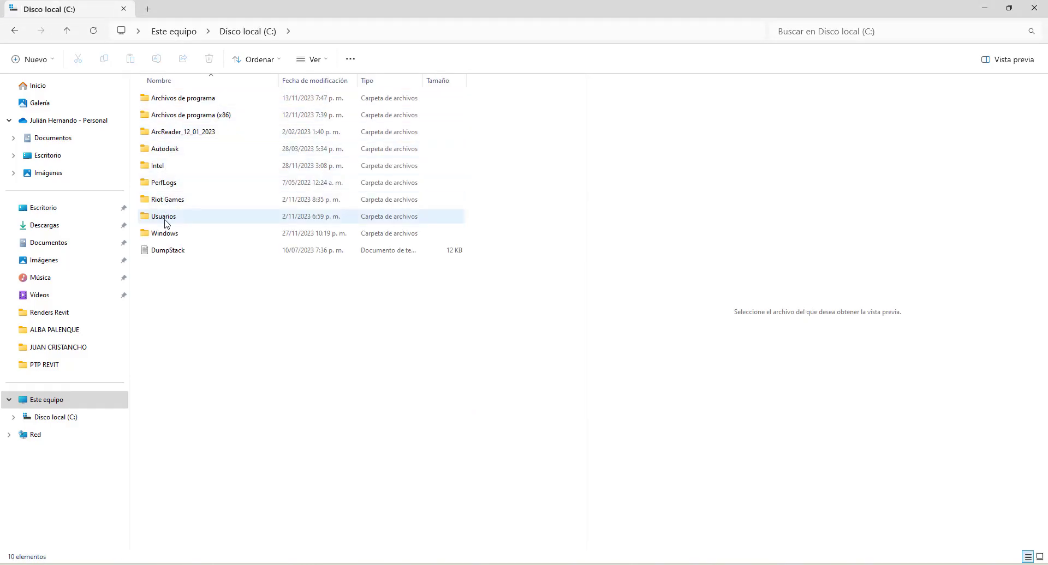
pyautogui.click(313, 60)
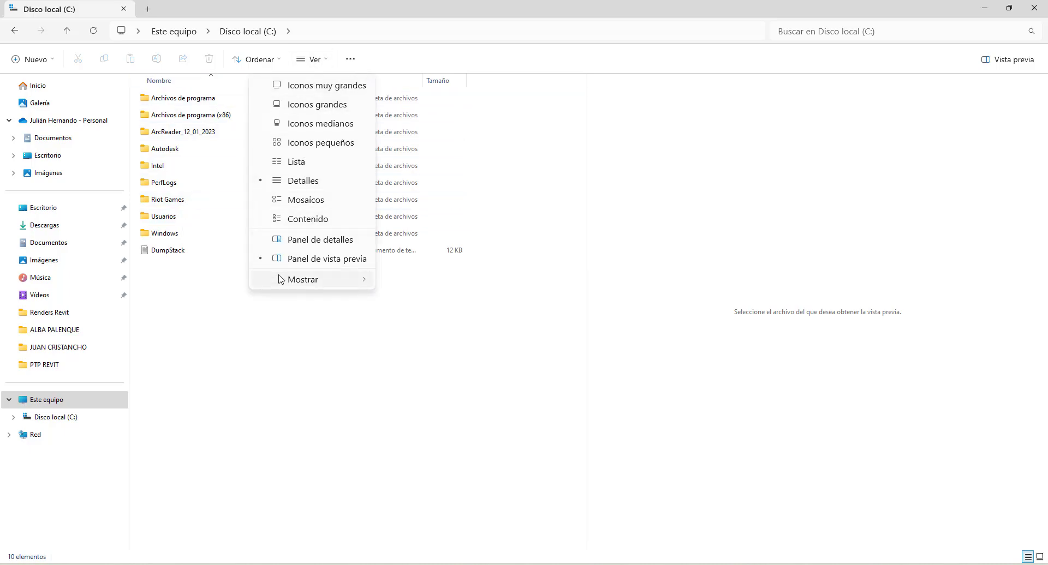
pyautogui.moveTo(317, 279)
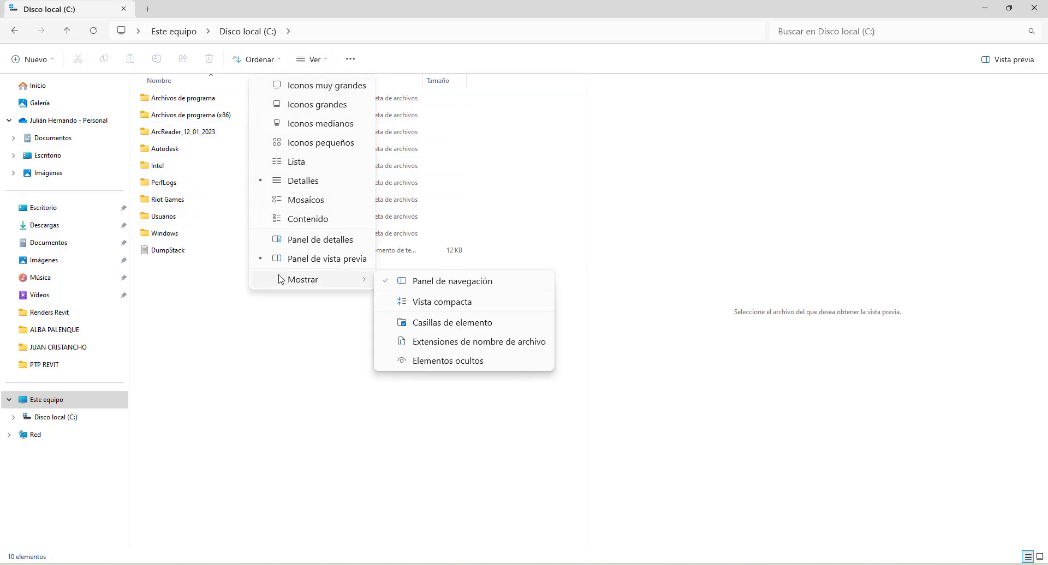
pyautogui.click(387, 368)
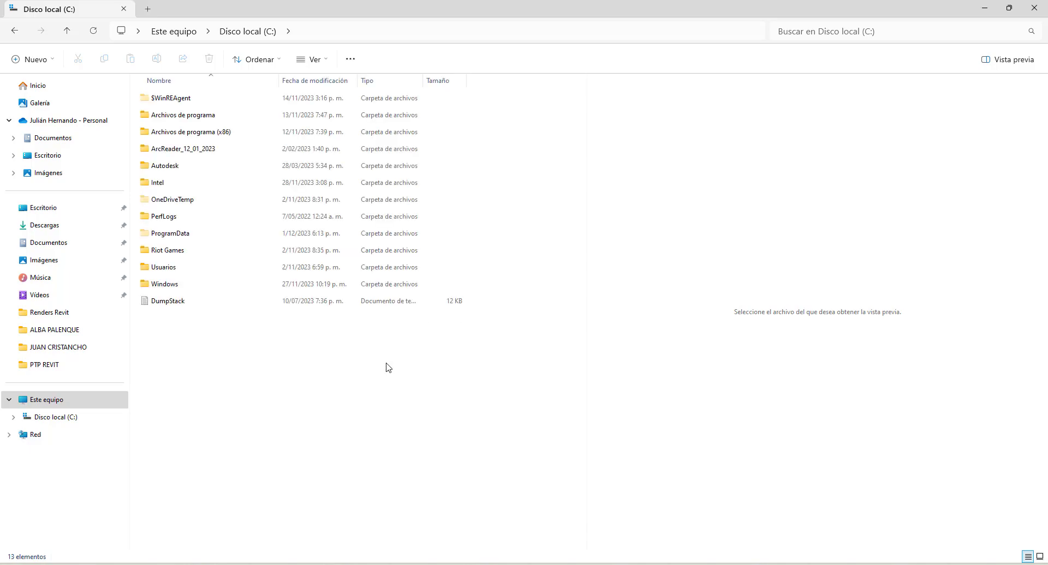
# Browse to the Spanish project templates folder at ProgramData > Autodesk > RVT 2023 > Templates > Spanish
pyautogui.doubleClick(176, 236)
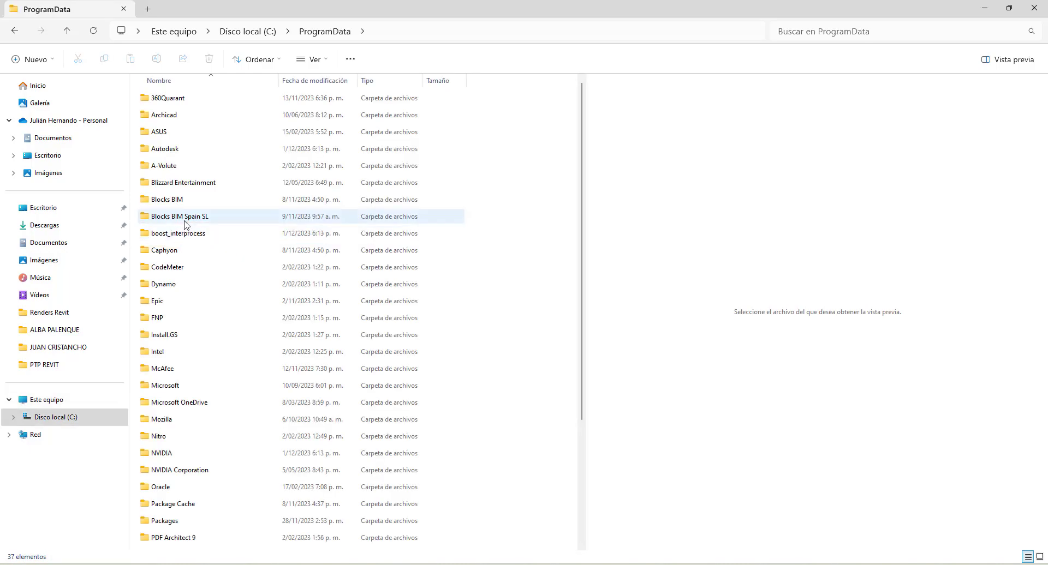
pyautogui.doubleClick(177, 153)
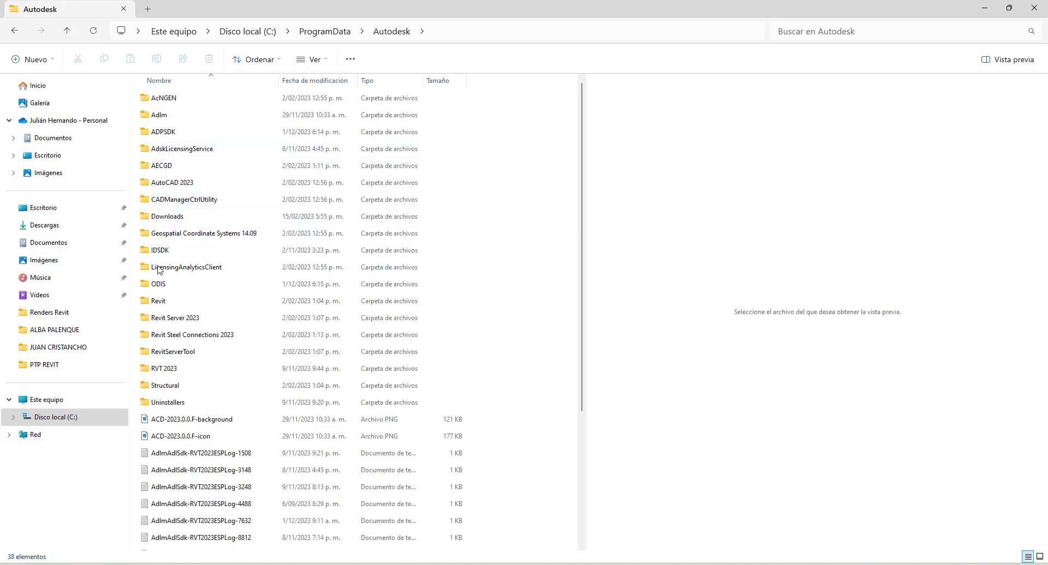
pyautogui.moveTo(167, 371)
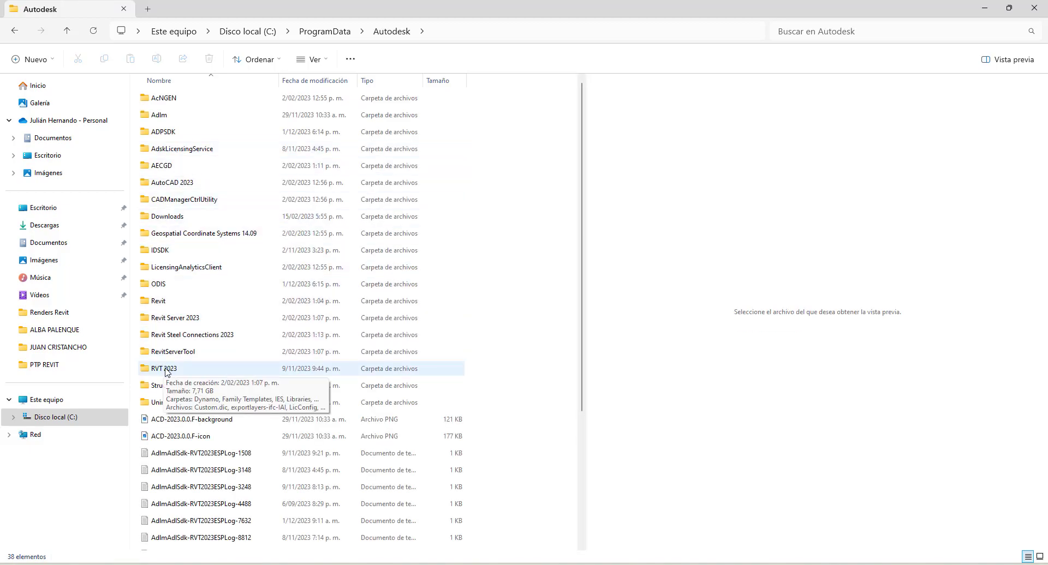
pyautogui.doubleClick(164, 369)
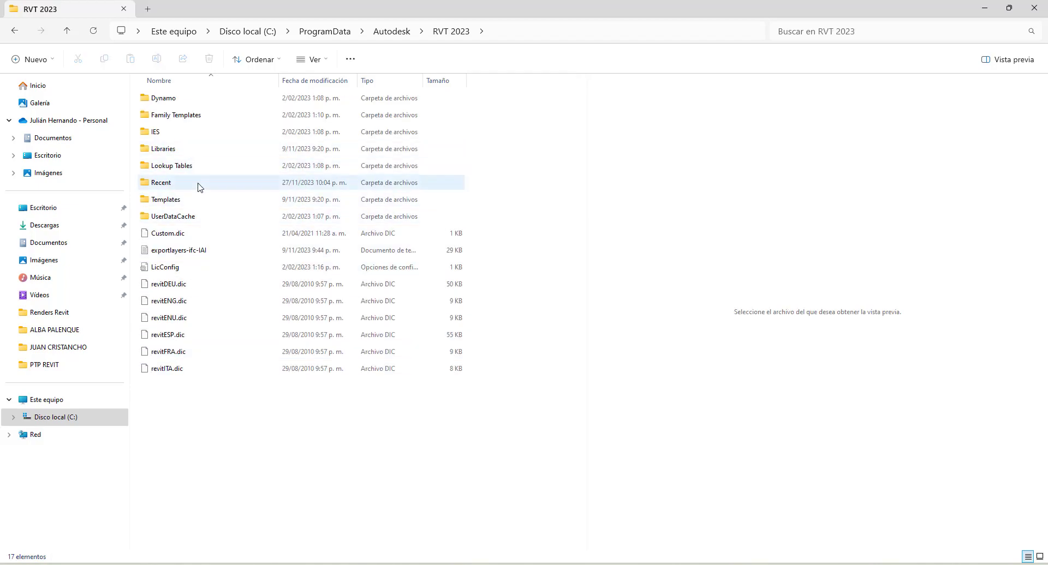
pyautogui.doubleClick(164, 203)
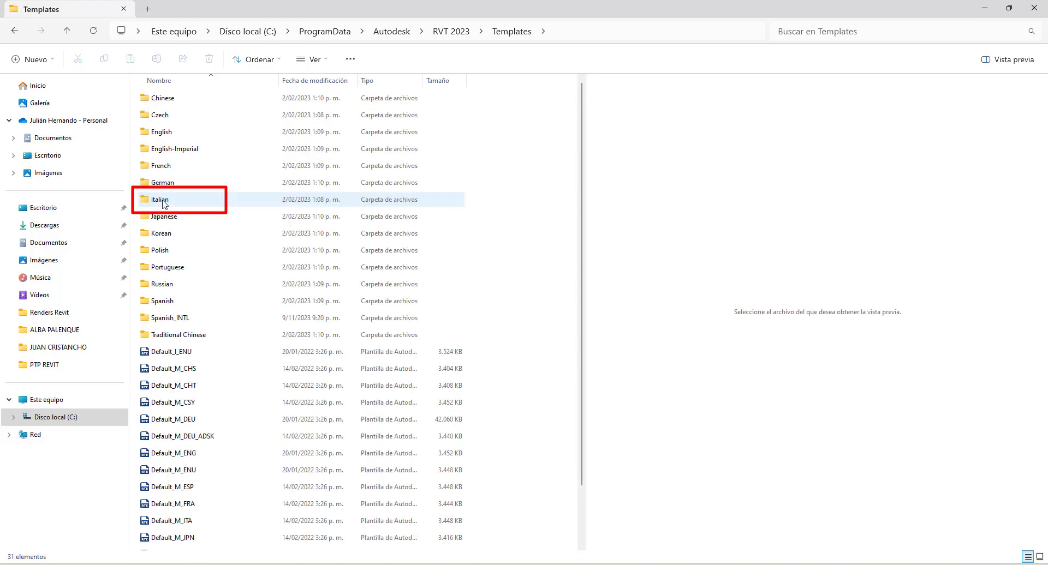
pyautogui.click(162, 305)
pyautogui.click(161, 302)
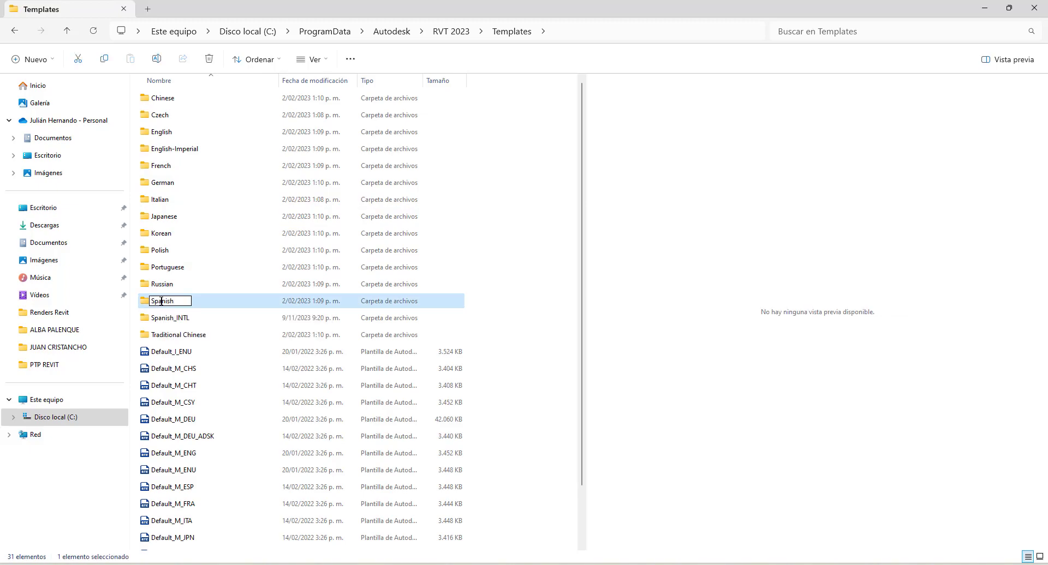
pyautogui.click(190, 307)
pyautogui.doubleClick(164, 305)
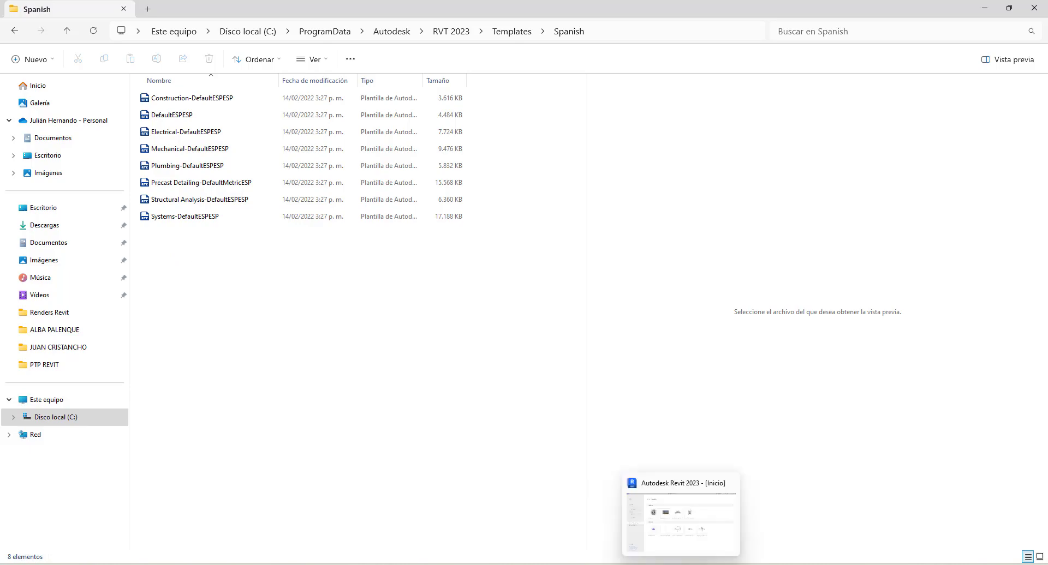
# Switch back to Revit and create the new project from the template Plantilla arquitectónica
pyautogui.click(589, 564)
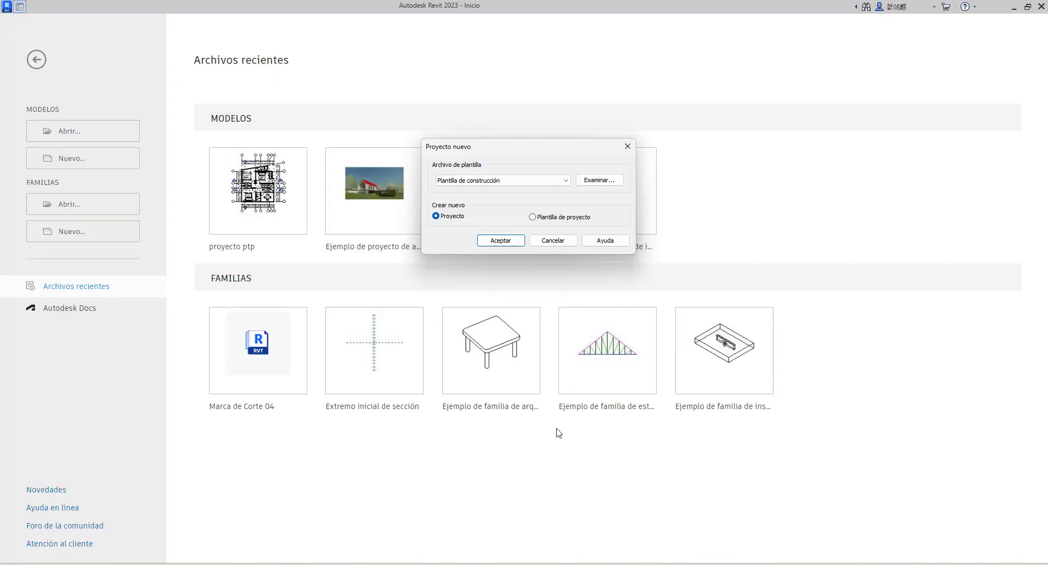
pyautogui.click(565, 182)
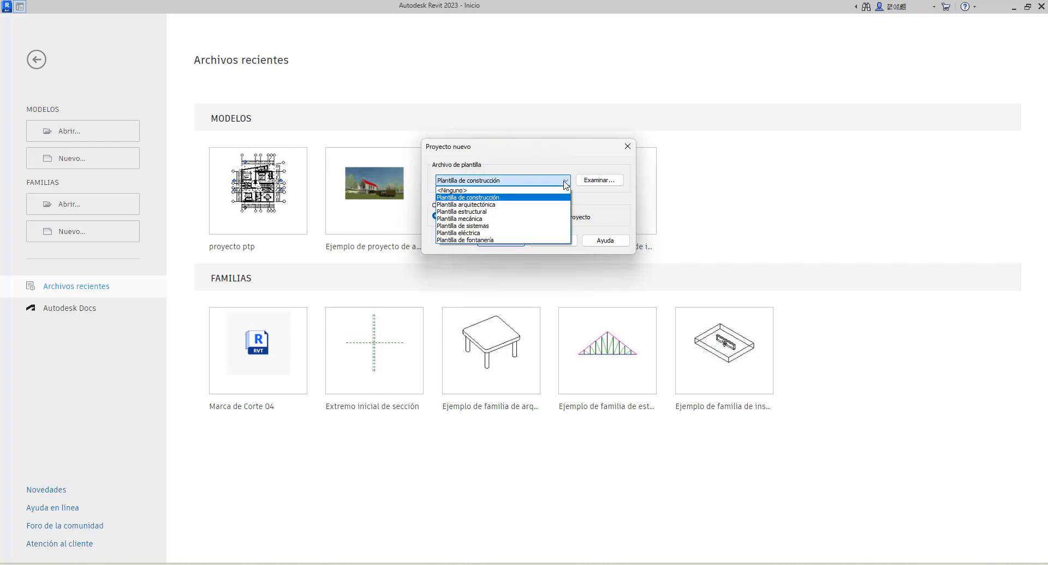
pyautogui.click(496, 205)
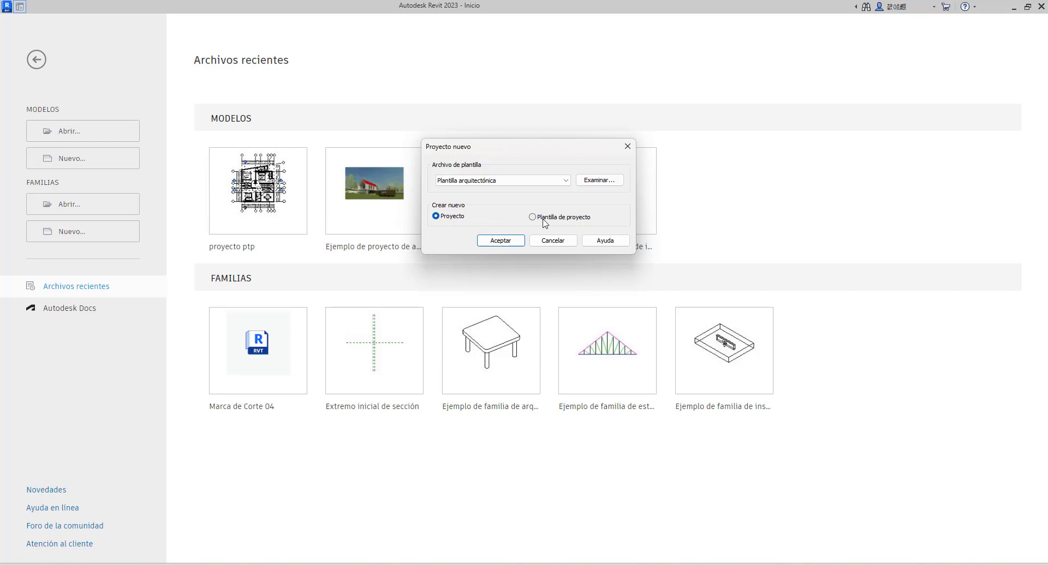
pyautogui.click(501, 241)
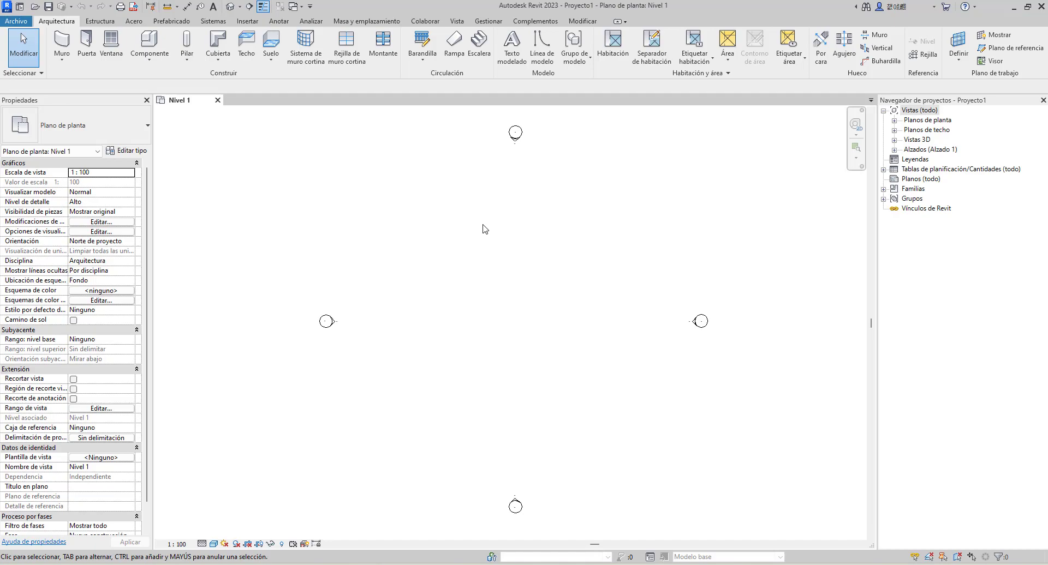
pyautogui.moveTo(440, 236); pyautogui.dragTo(409, 233, button='middle')
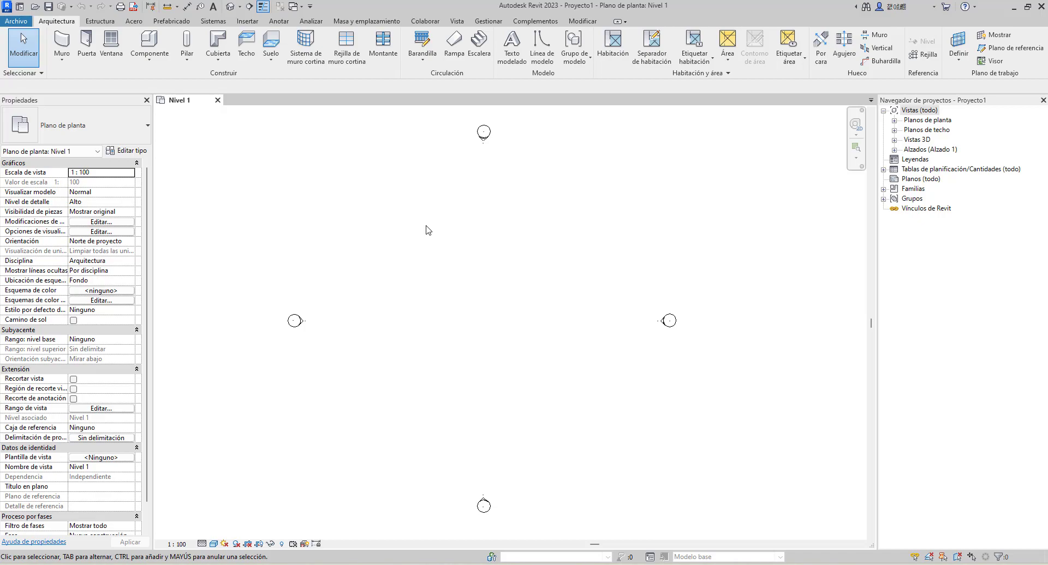
pyautogui.press('u')
pyautogui.press('n')
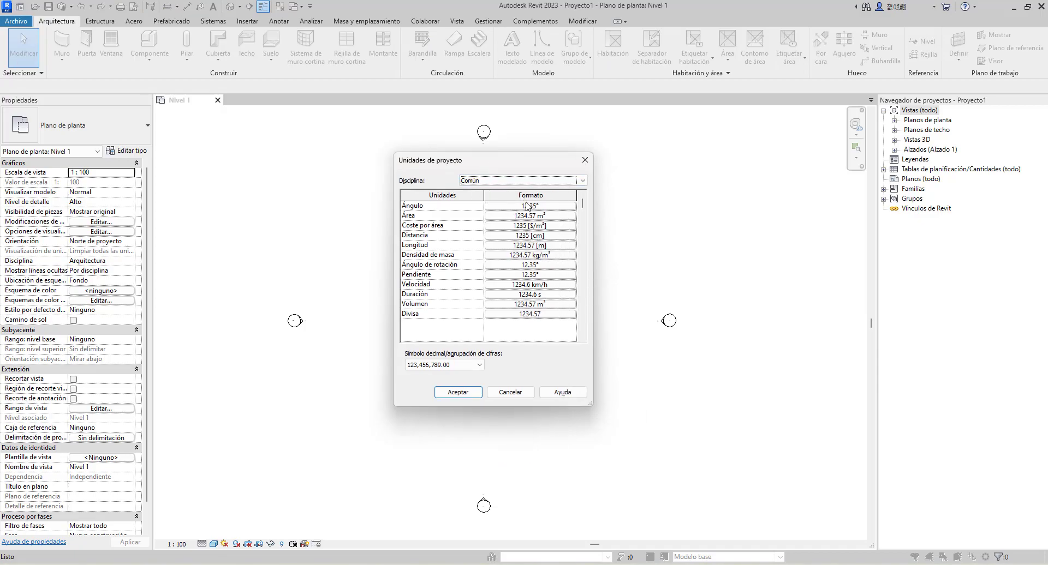
pyautogui.click(584, 160)
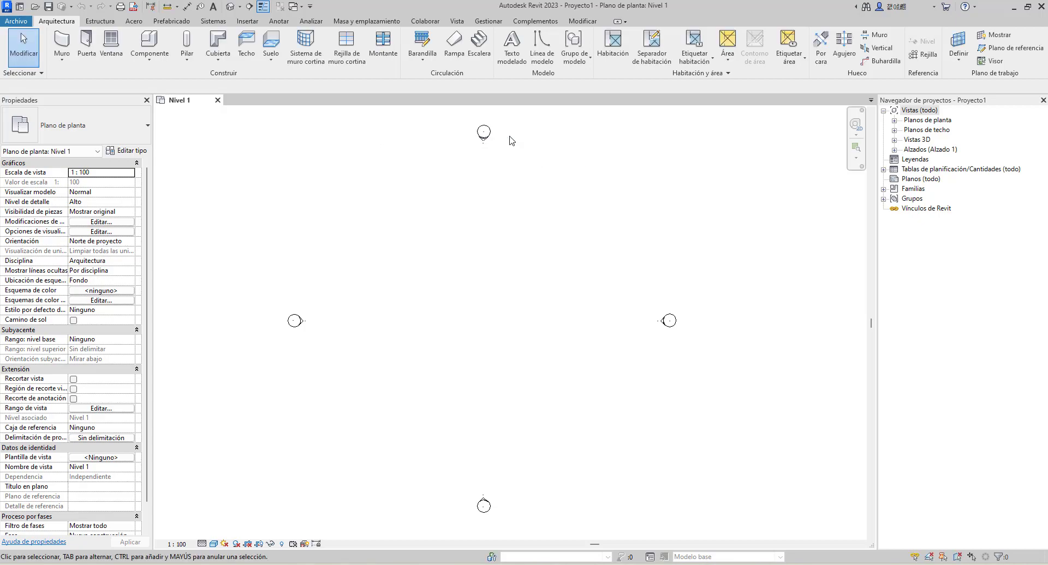
# In the project units, set the distance (Distancia) format to Metros with 2 decimal places and no unit symbol
pyautogui.click(487, 22)
pyautogui.click(322, 61)
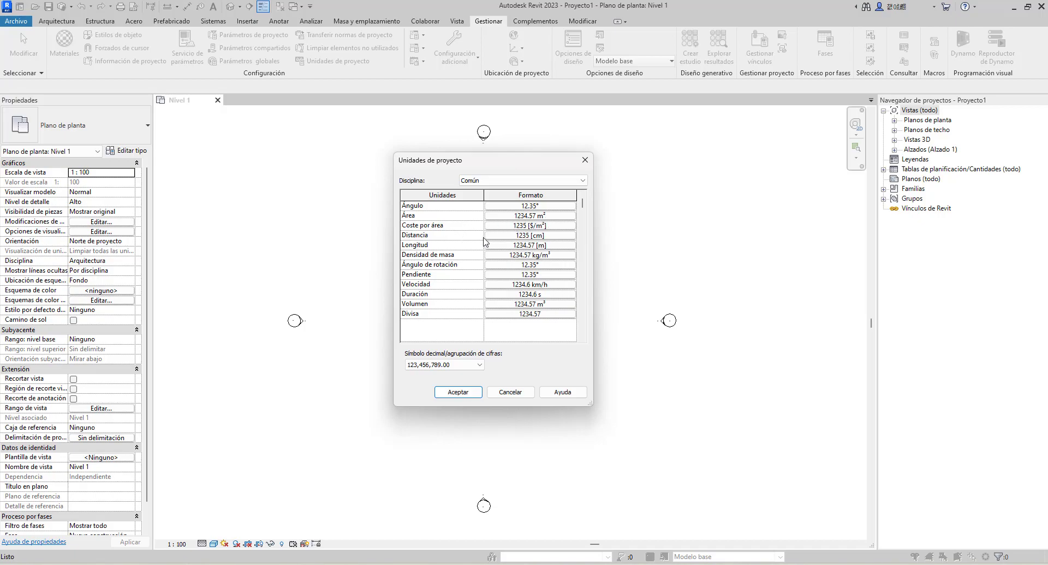
pyautogui.click(572, 239)
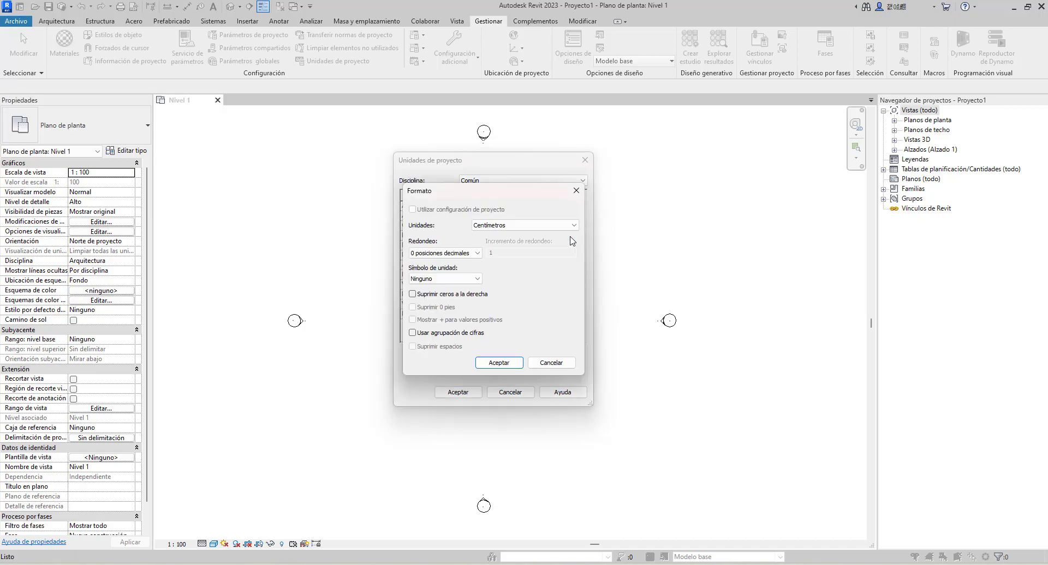
pyautogui.click(574, 225)
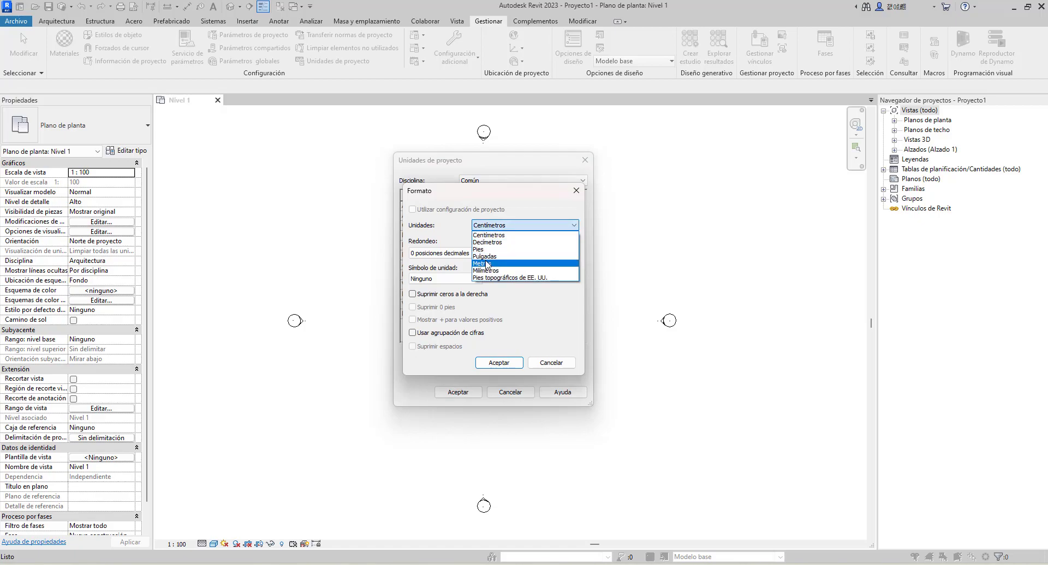
pyautogui.click(488, 264)
pyautogui.click(474, 254)
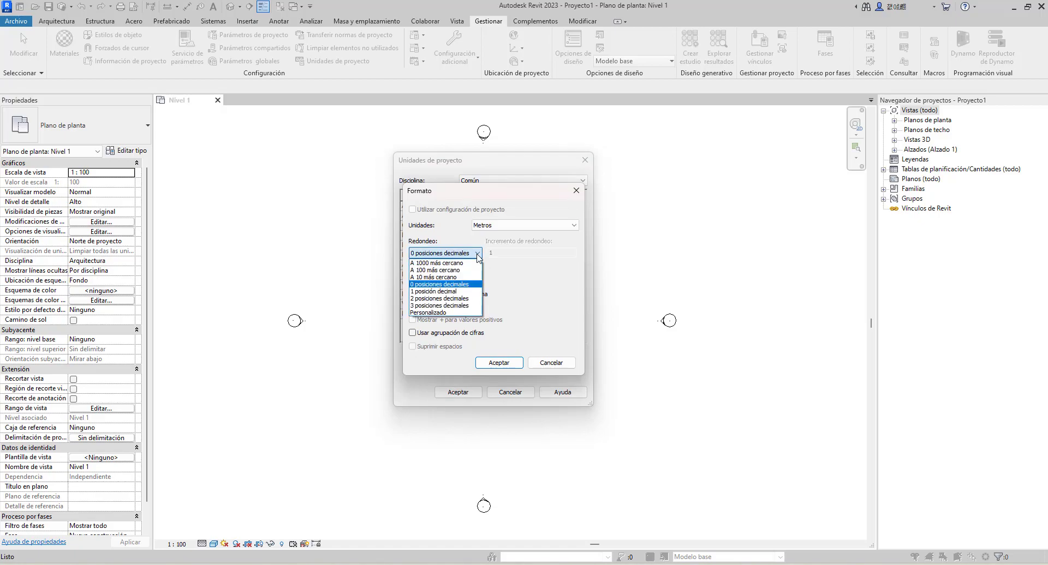
pyautogui.click(431, 299)
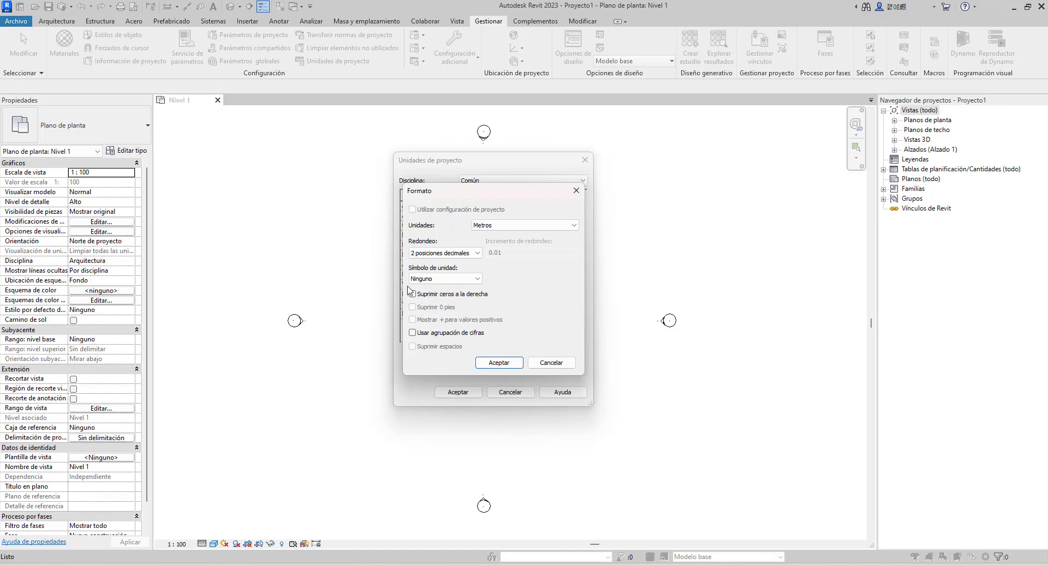
pyautogui.click(465, 280)
pyautogui.click(465, 280)
pyautogui.click(466, 280)
pyautogui.click(465, 281)
pyautogui.click(498, 363)
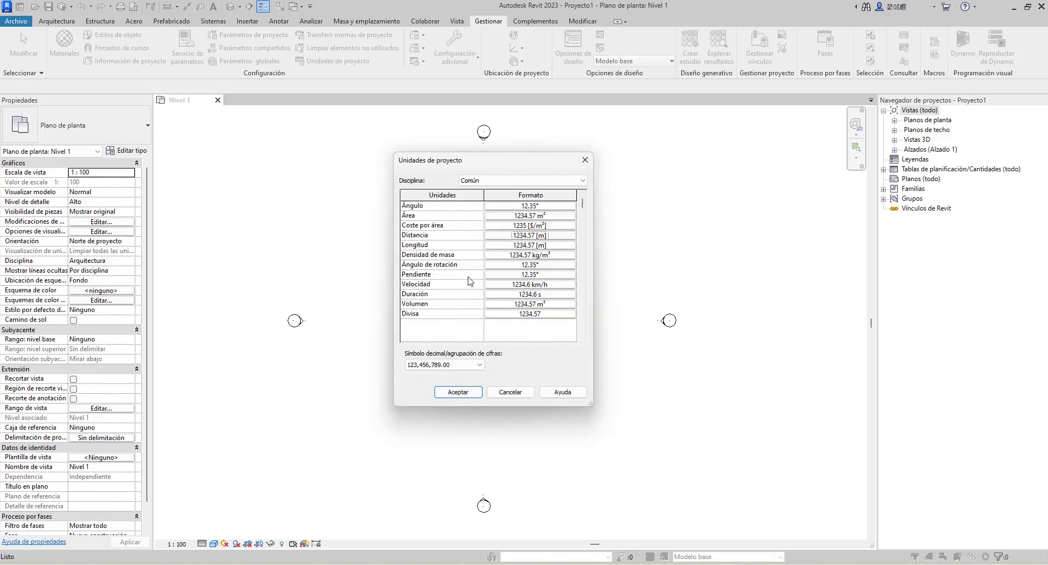
# Set the slope (Pendiente) unit format to Porcentaje
pyautogui.click(568, 274)
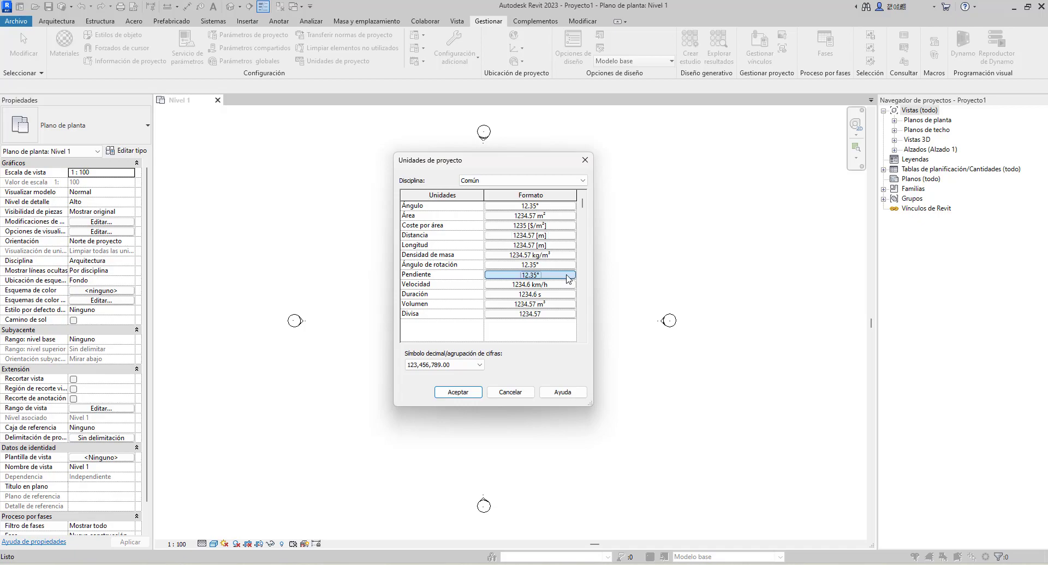
pyautogui.click(537, 227)
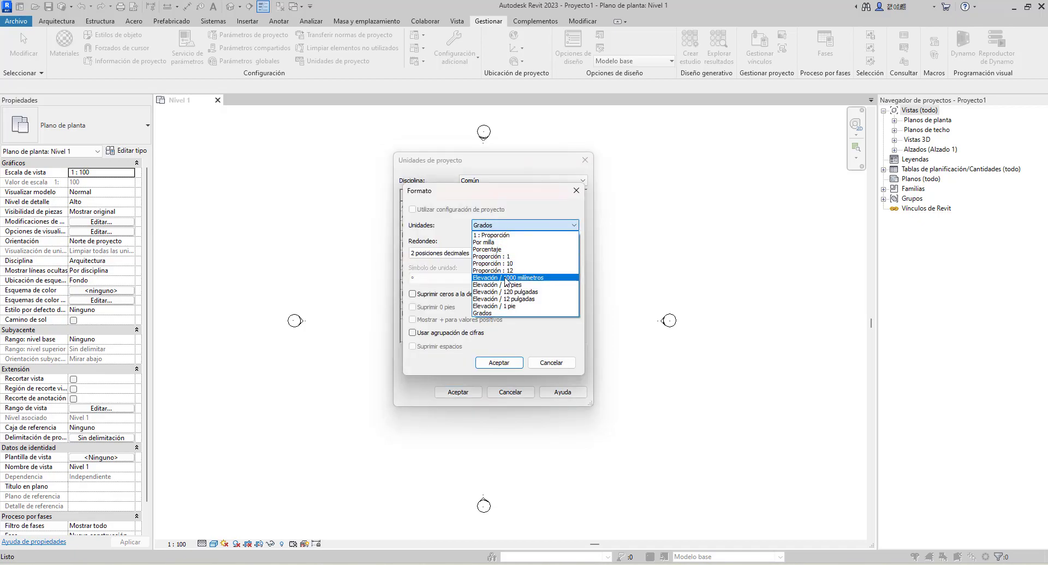
pyautogui.click(487, 249)
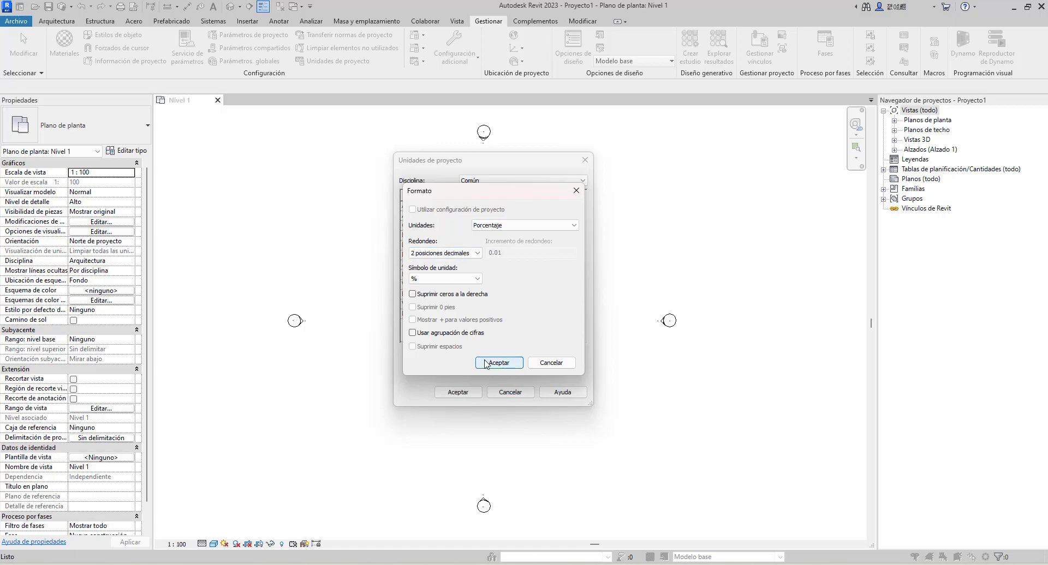
pyautogui.click(485, 362)
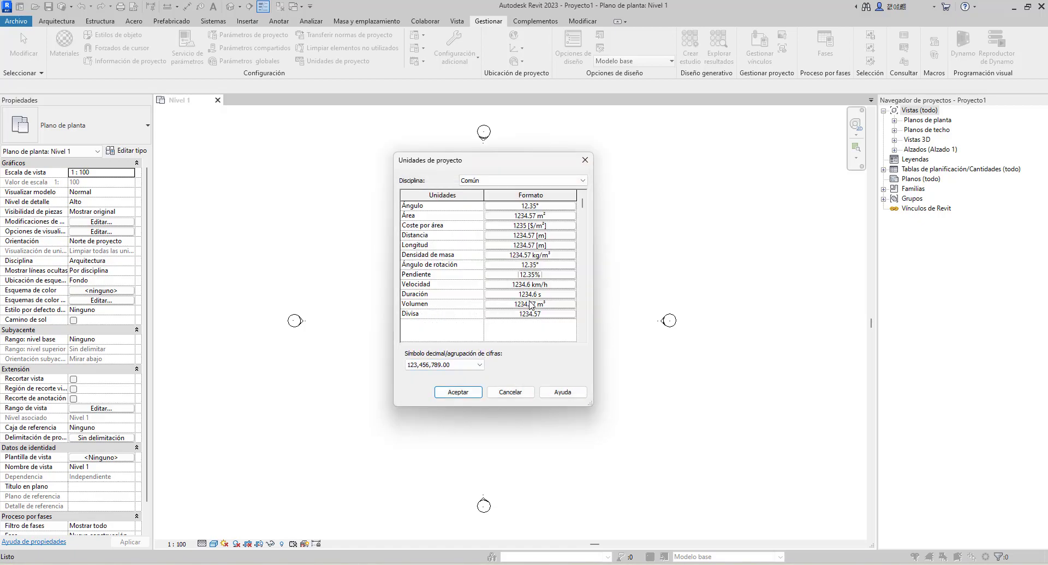
# Confirm volume in Metros cúbicos and area in Metros cuadrados, each with 2 decimal places, and apply the project units
pyautogui.click(548, 304)
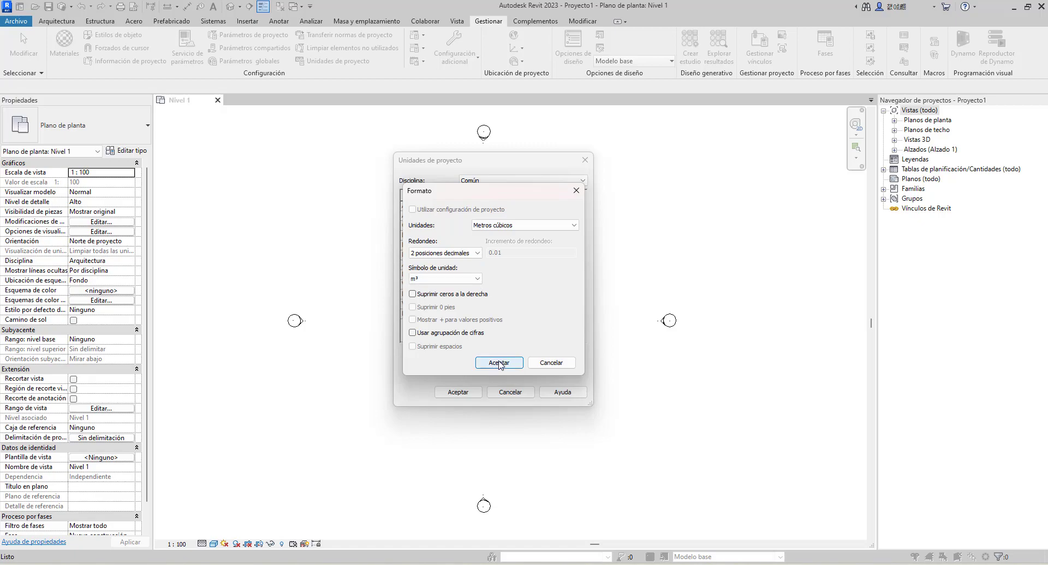
pyautogui.click(499, 363)
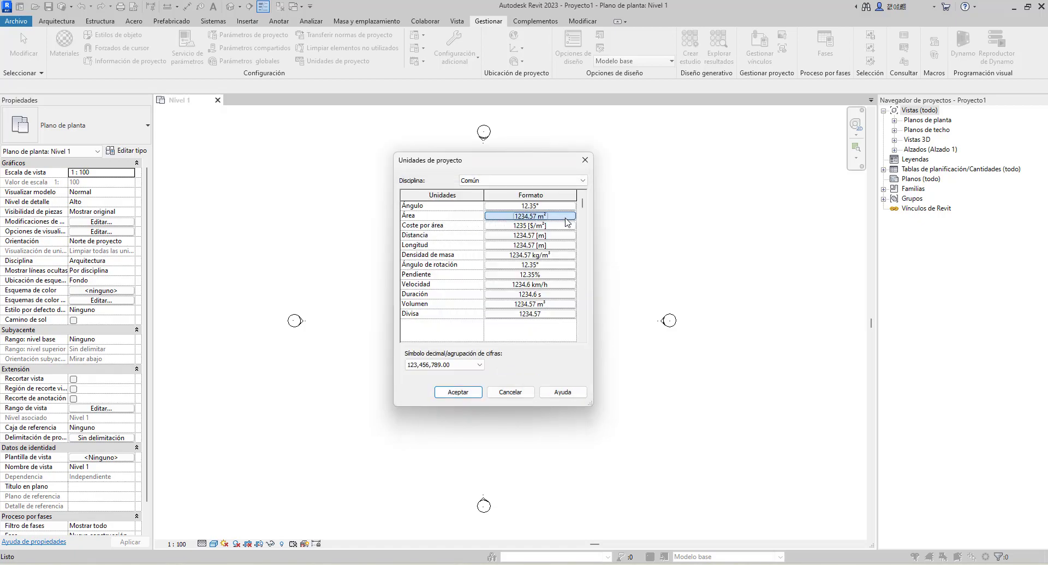
pyautogui.click(562, 216)
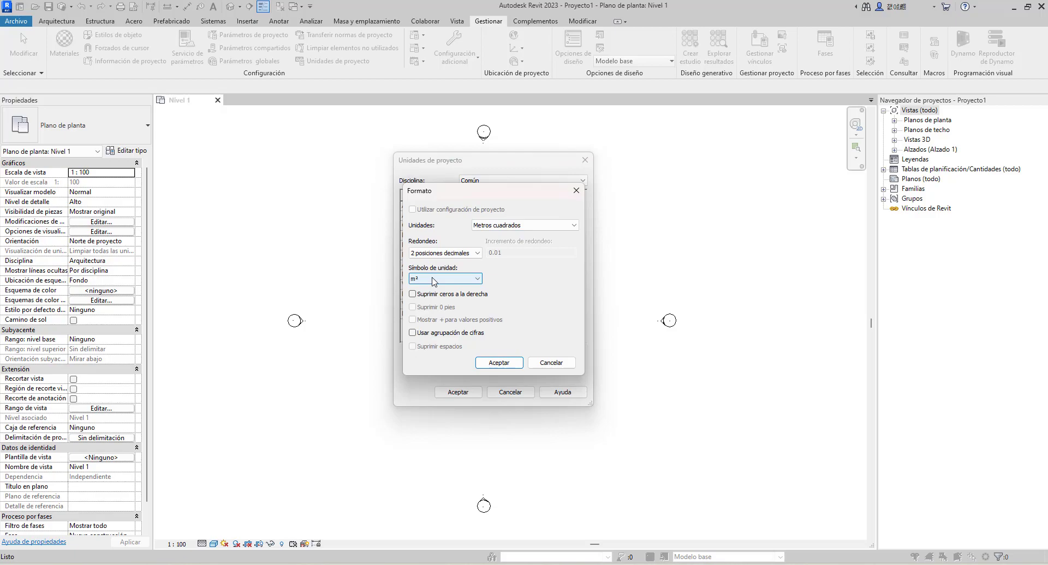
pyautogui.click(496, 364)
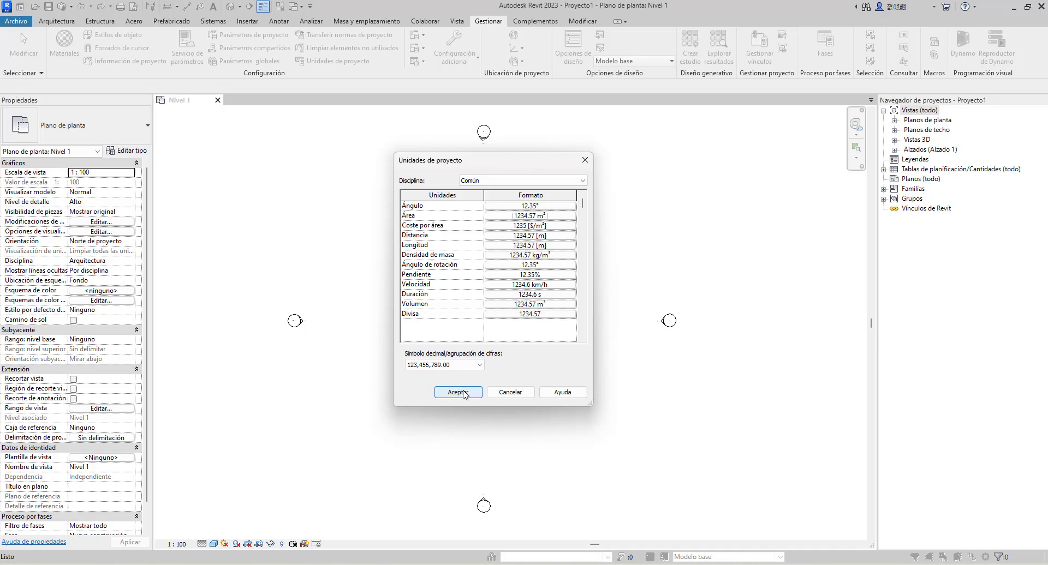
pyautogui.click(459, 392)
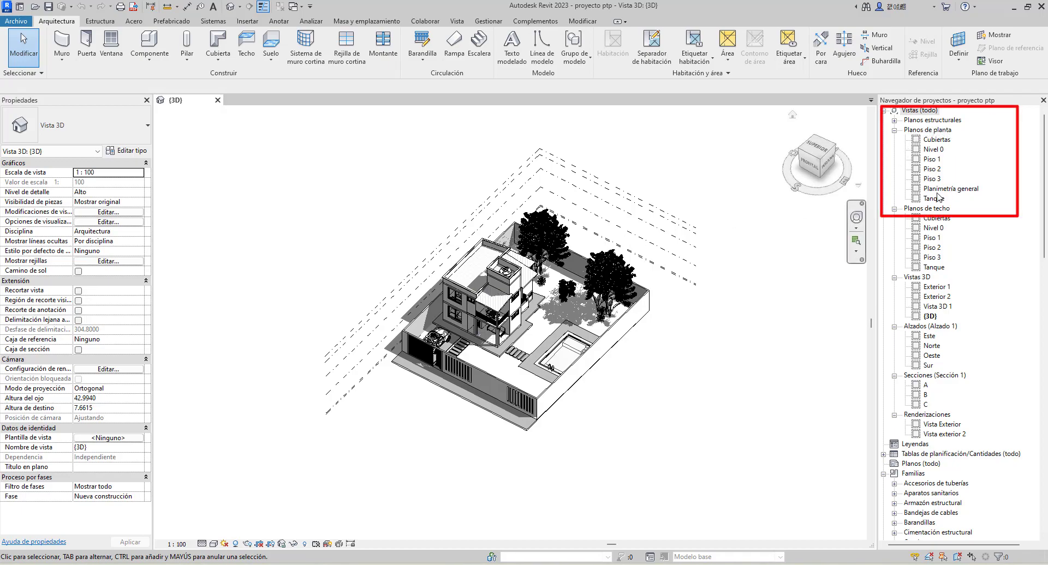
# Open the Piso 1 and Piso 2 floor plans of the house project and examine the Piso 2 layout
pyautogui.doubleClick(930, 160)
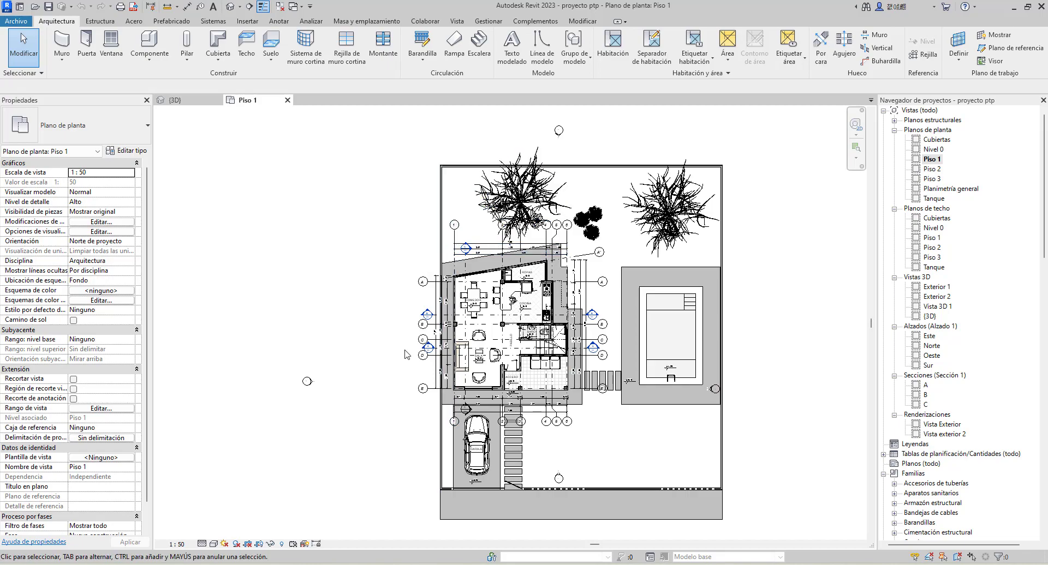
pyautogui.click(931, 170)
pyautogui.doubleClick(931, 171)
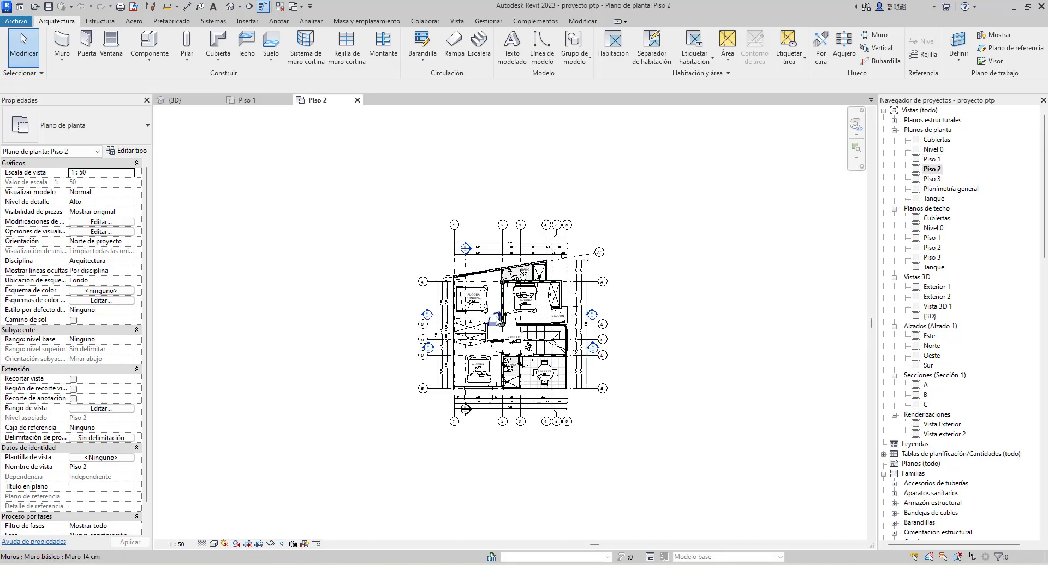
pyautogui.scroll(2, 512, 337)
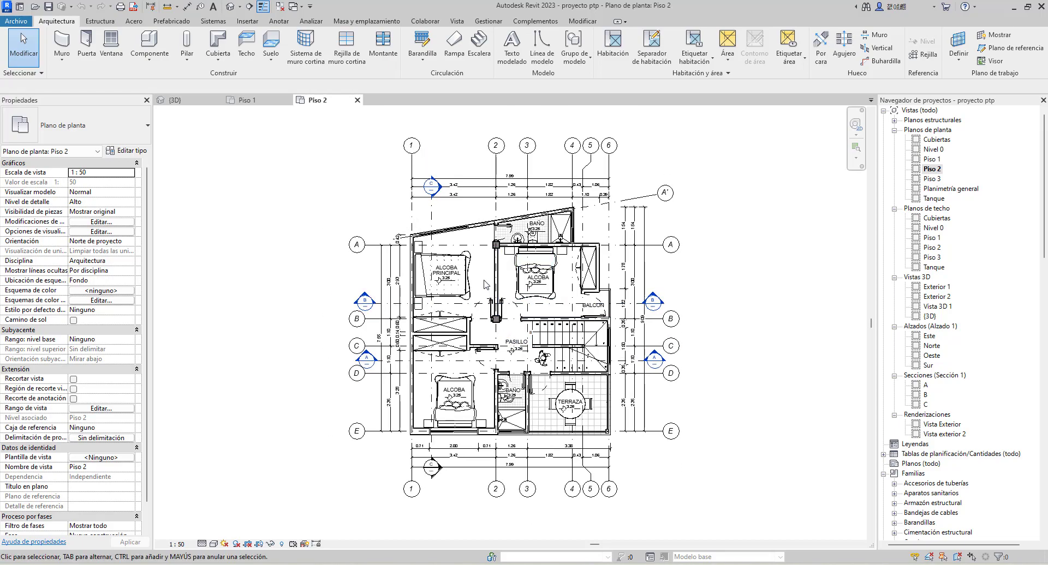
# Open the Planimetría general floor plan and examine the roofs, terrace and surrounding site
pyautogui.click(937, 191)
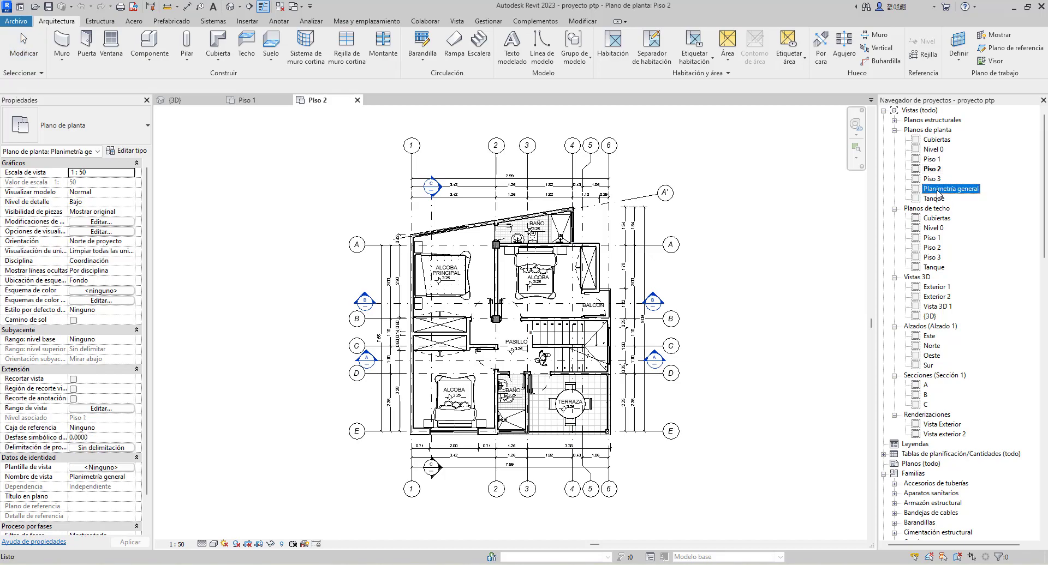
pyautogui.doubleClick(938, 192)
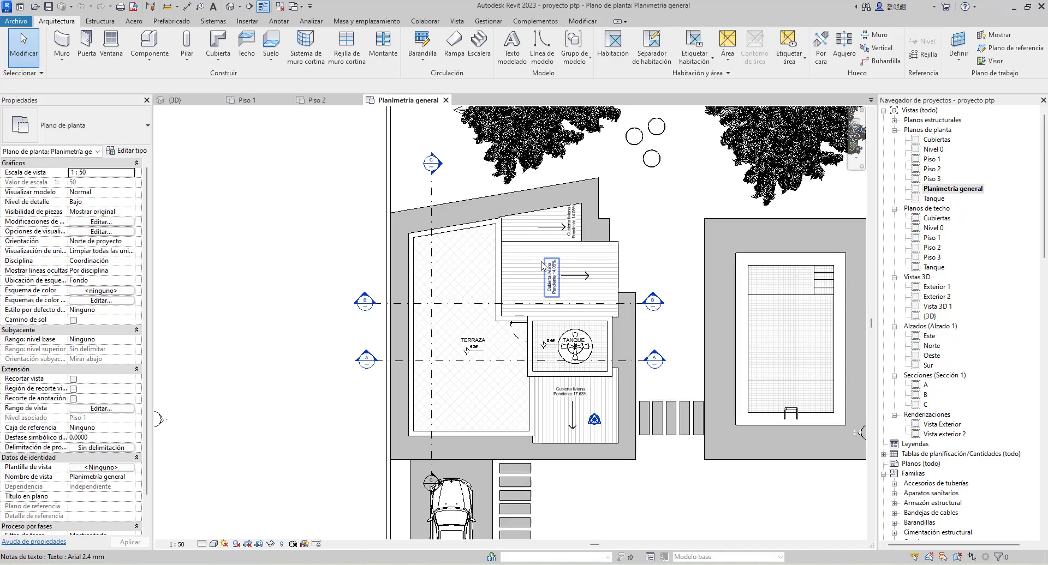
pyautogui.scroll(-4, 460, 260)
pyautogui.moveTo(527, 280); pyautogui.dragTo(484, 293, button='middle')
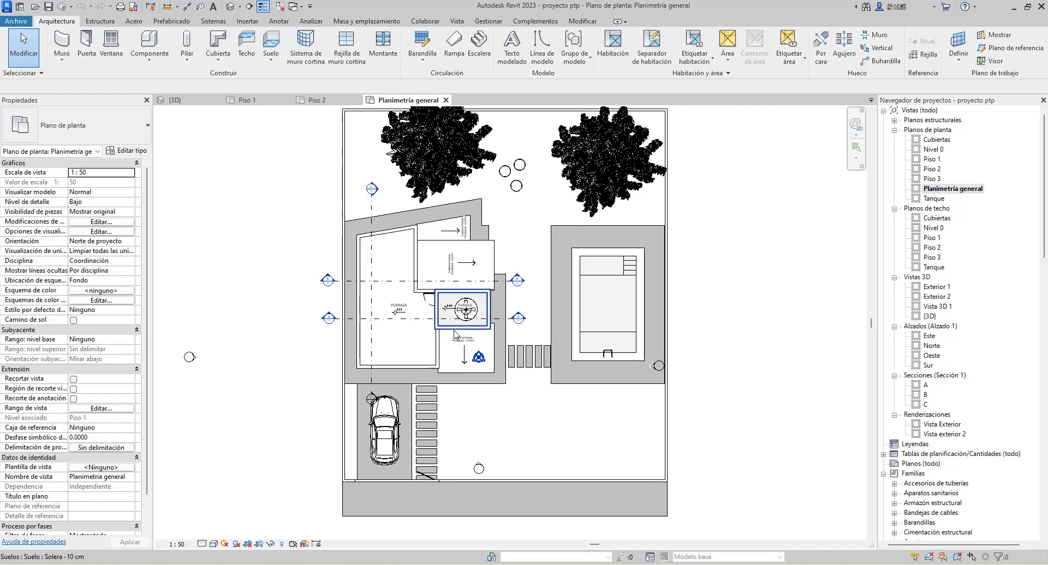
pyautogui.scroll(4, 454, 334)
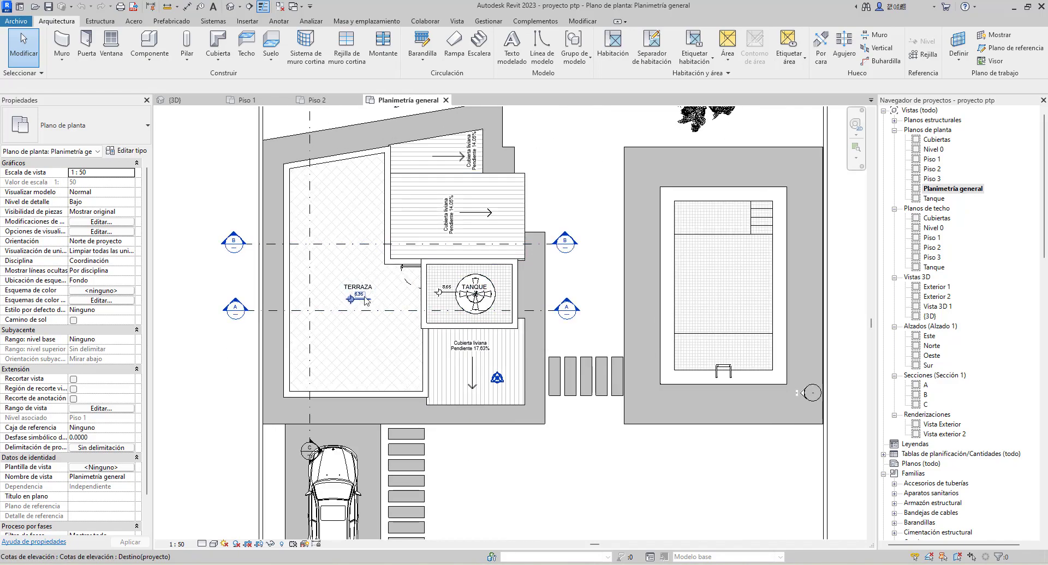
pyautogui.scroll(-1, 374, 308)
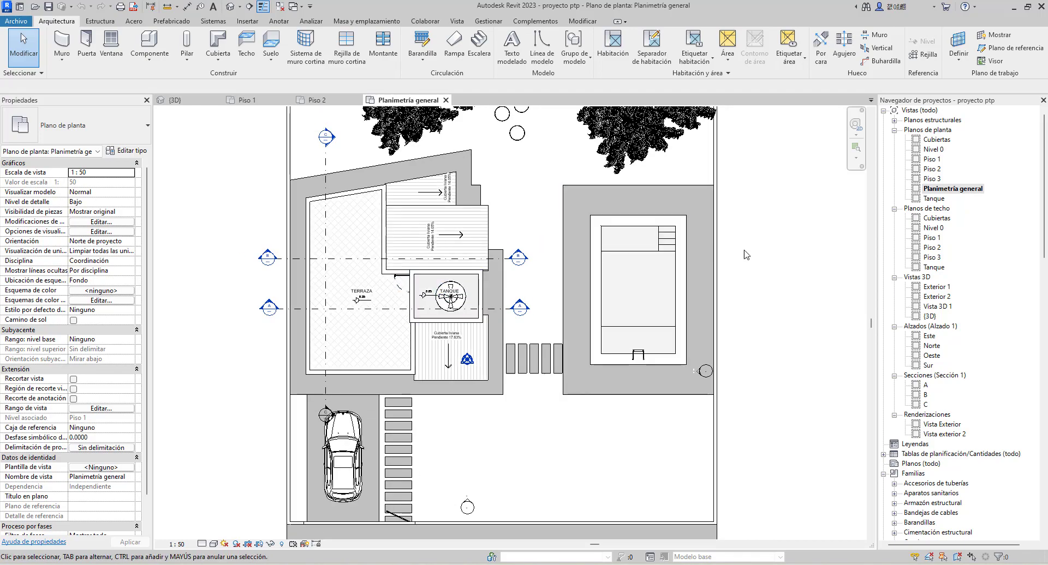
# View the house in the Exterior 1 perspective and in the default 3D view
pyautogui.doubleClick(935, 288)
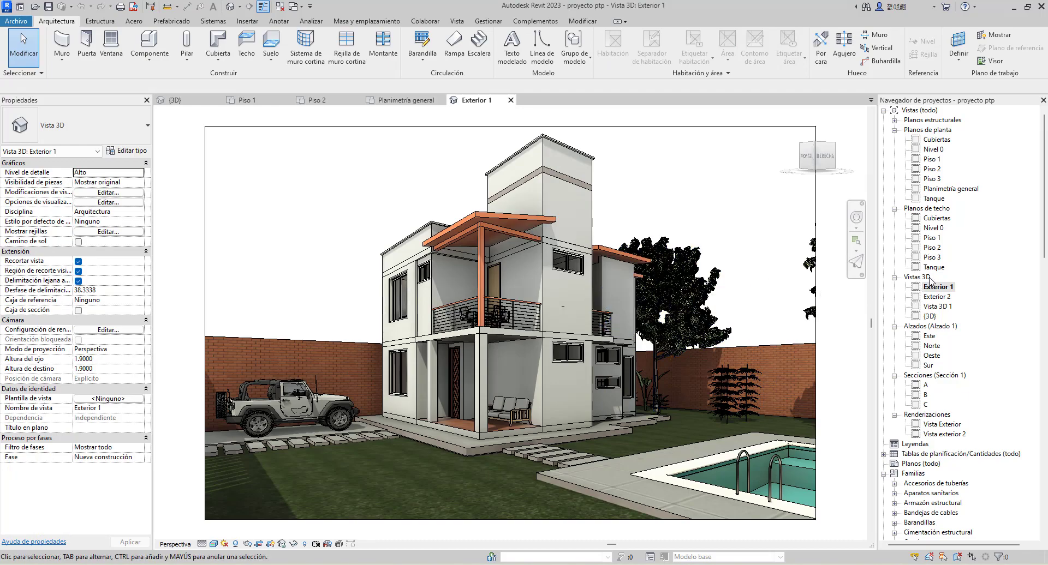
pyautogui.click(929, 317)
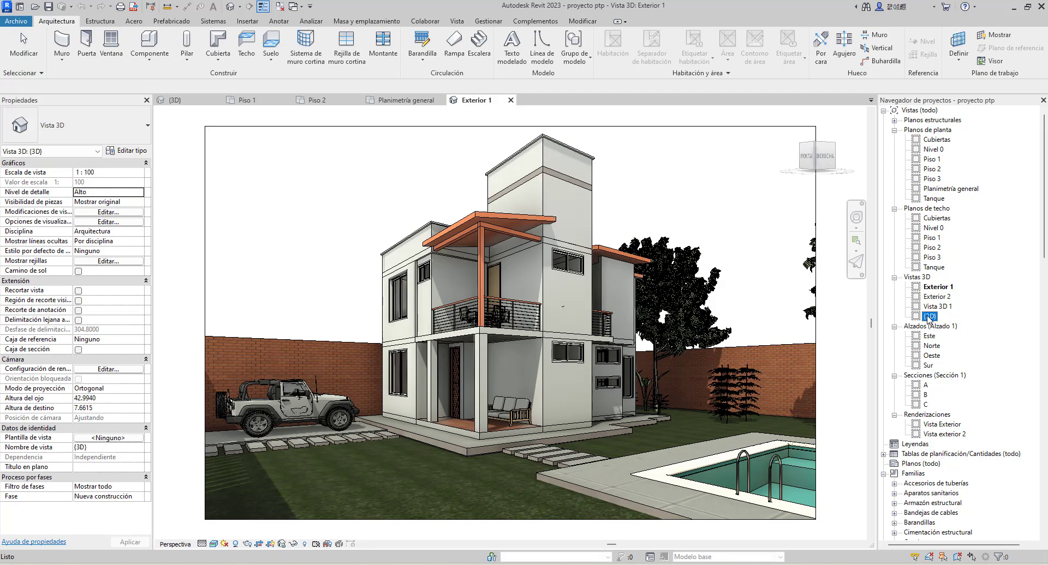
pyautogui.click(231, 7)
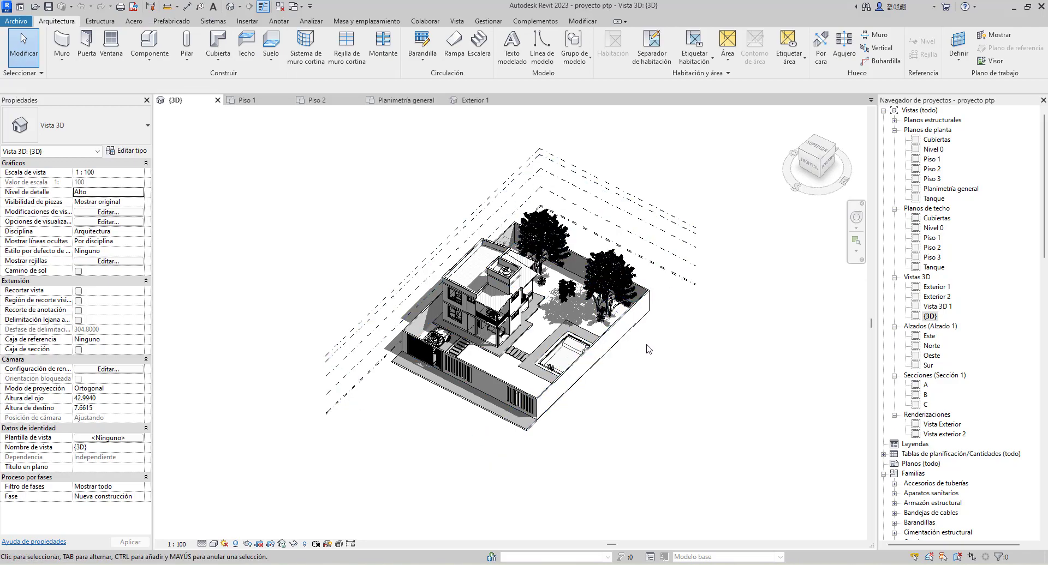
pyautogui.scroll(2, 647, 348)
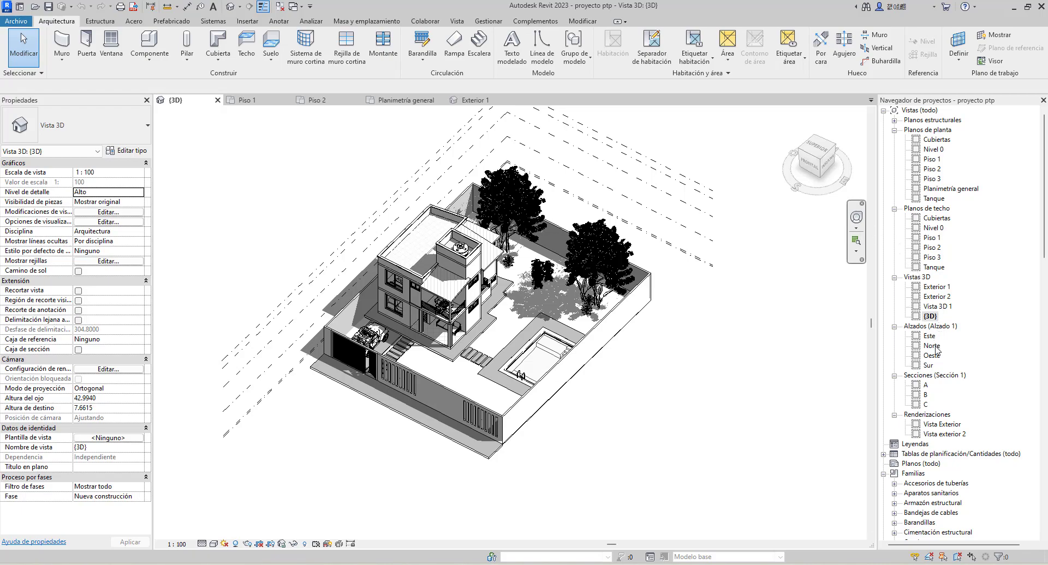
# View the Sur, Oeste and Este elevations and section A of the house
pyautogui.doubleClick(928, 365)
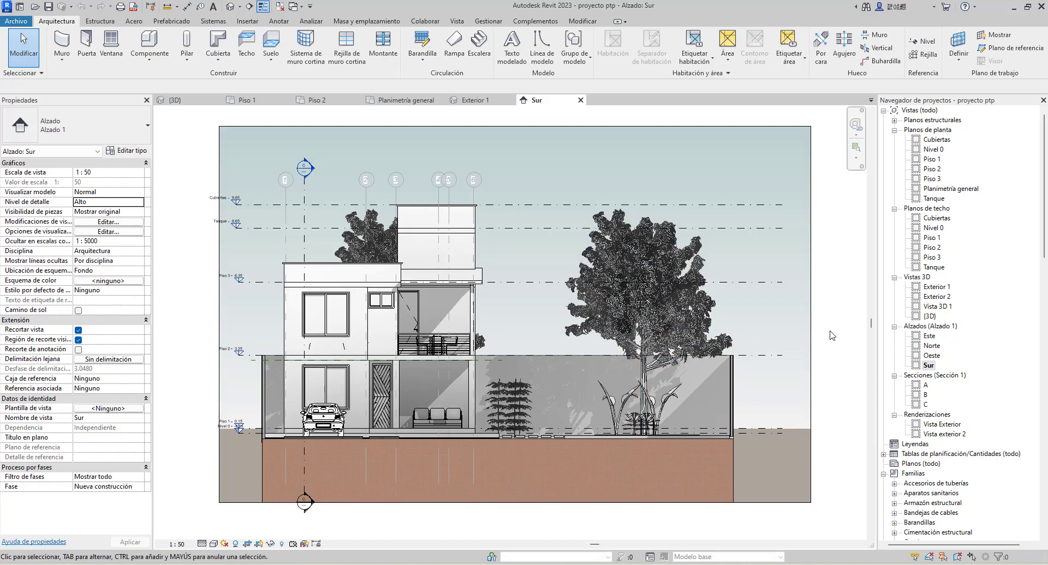
pyautogui.click(931, 356)
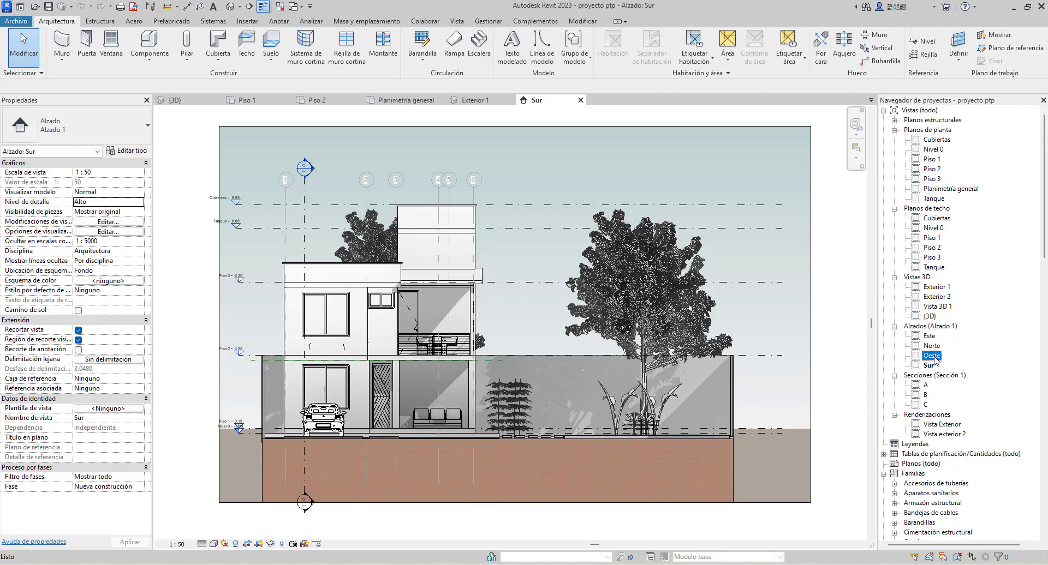
pyautogui.doubleClick(932, 355)
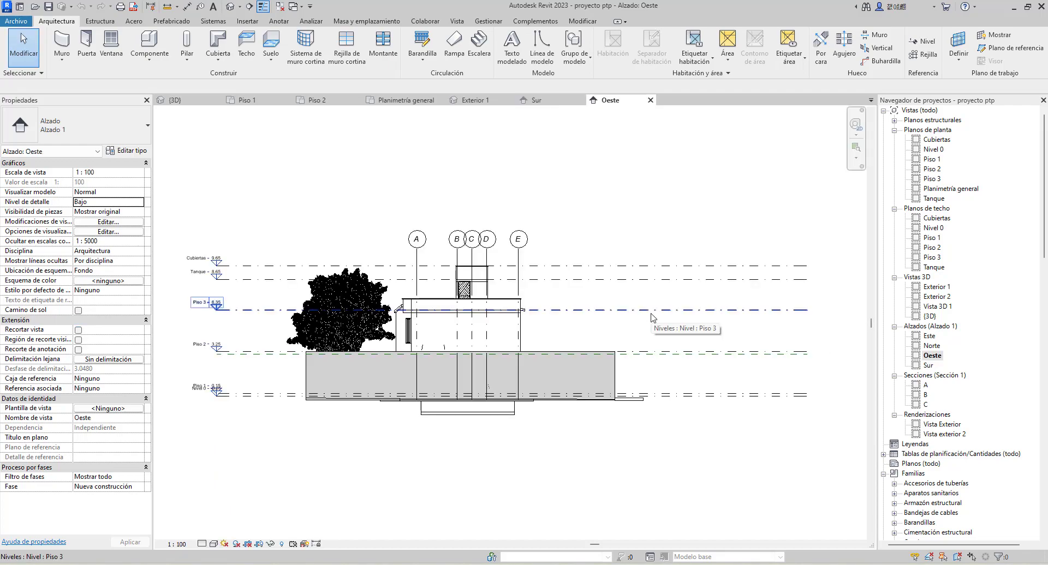
pyautogui.doubleClick(930, 336)
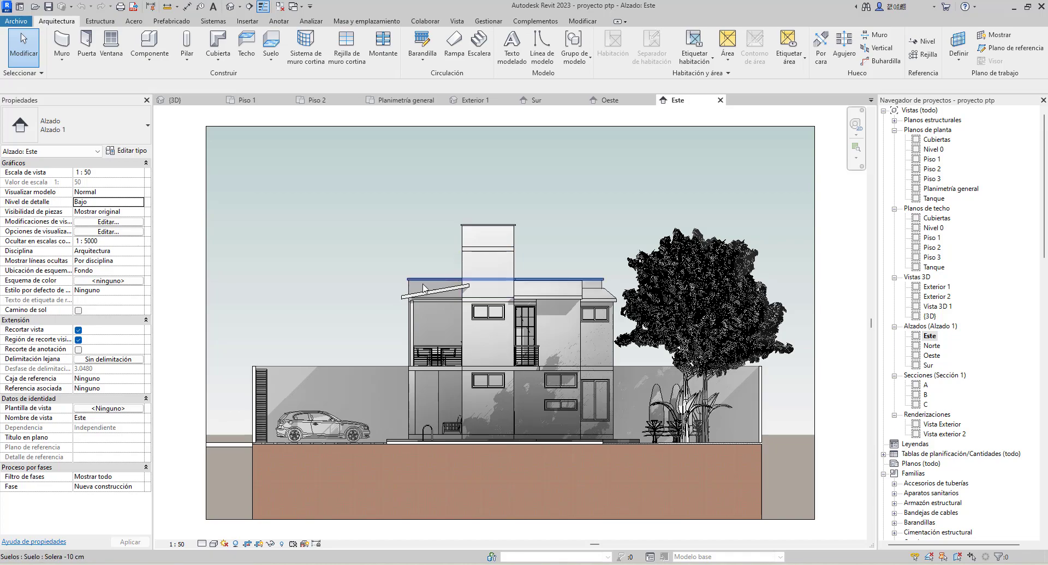
pyautogui.click(926, 387)
pyautogui.doubleClick(926, 386)
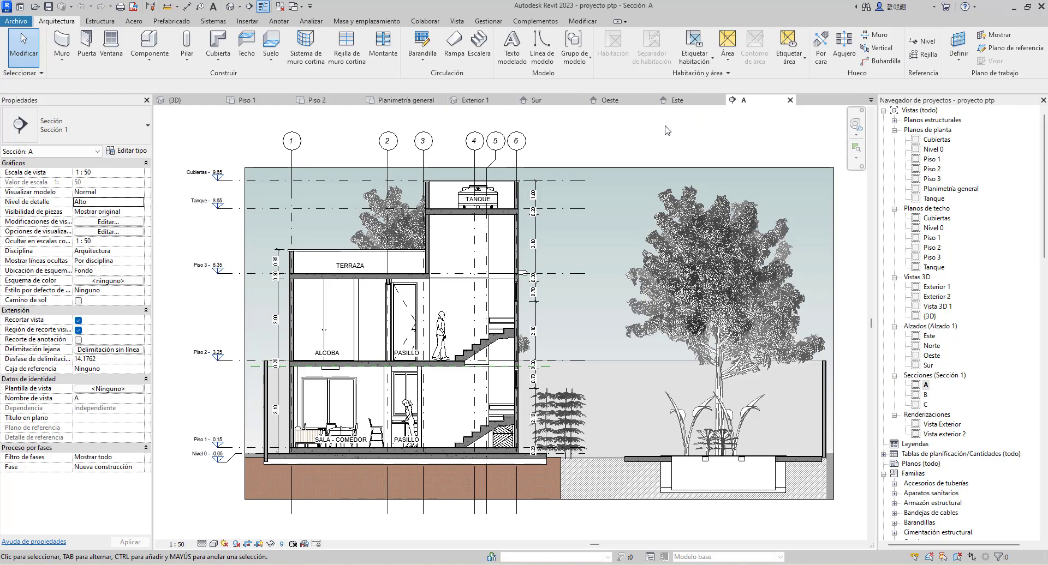
# Return to the Piso 1 floor plan and close all inactive views
pyautogui.click(259, 106)
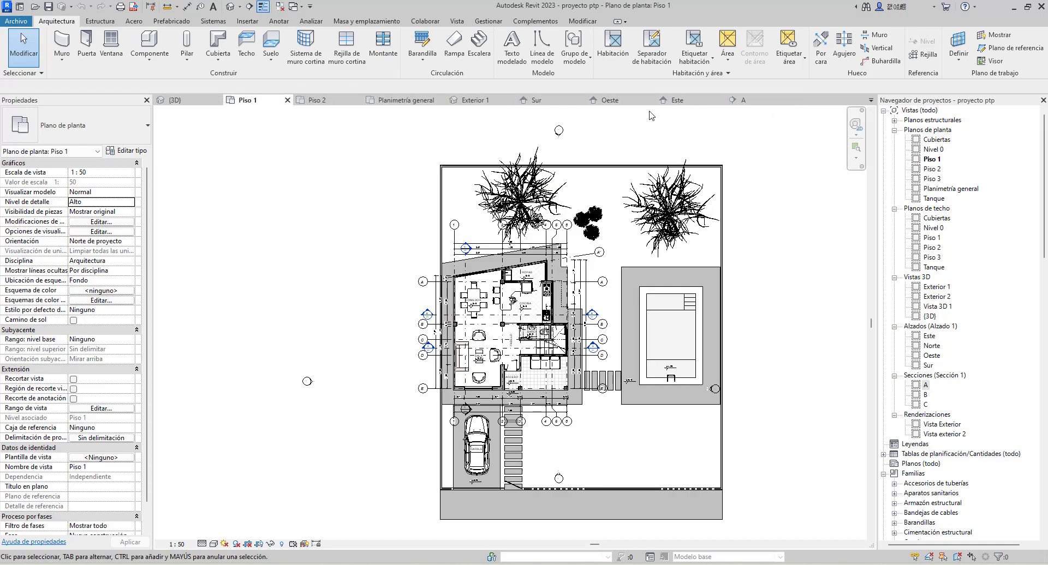
pyautogui.click(281, 7)
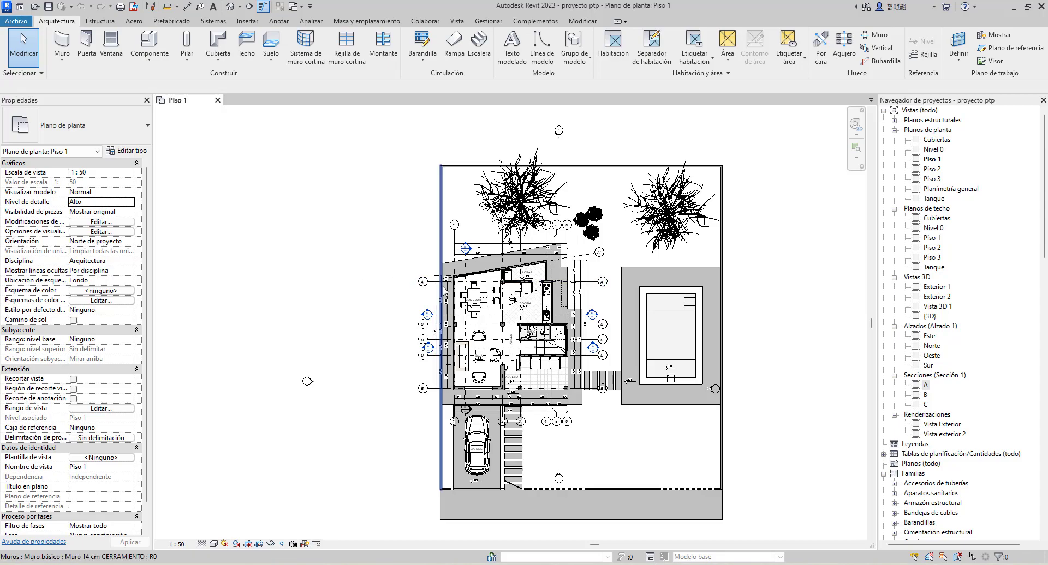
pyautogui.moveTo(417, 299); pyautogui.dragTo(271, 285, button='middle')
pyautogui.scroll(3, 272, 284)
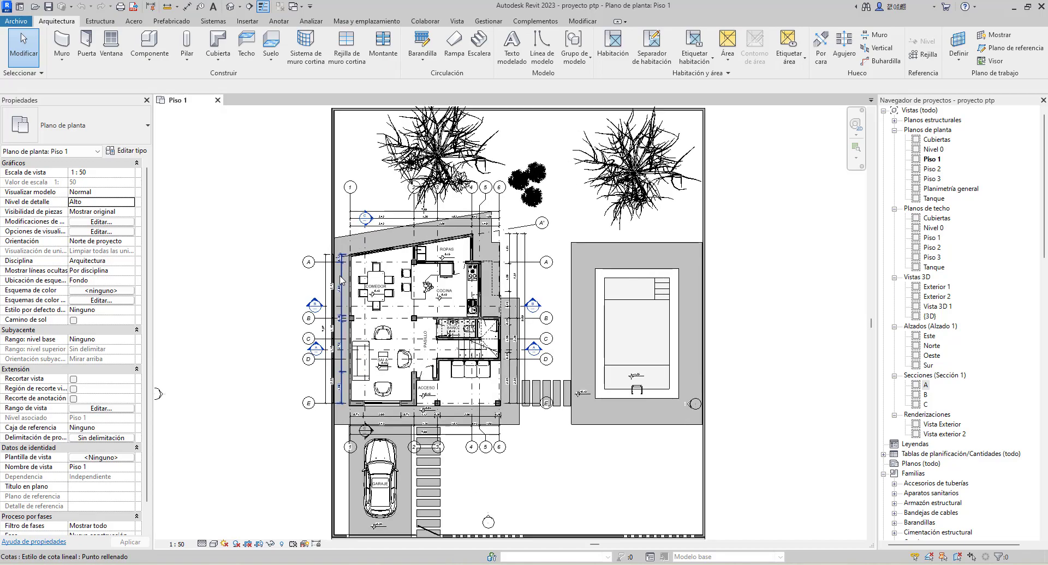
pyautogui.scroll(2, 341, 279)
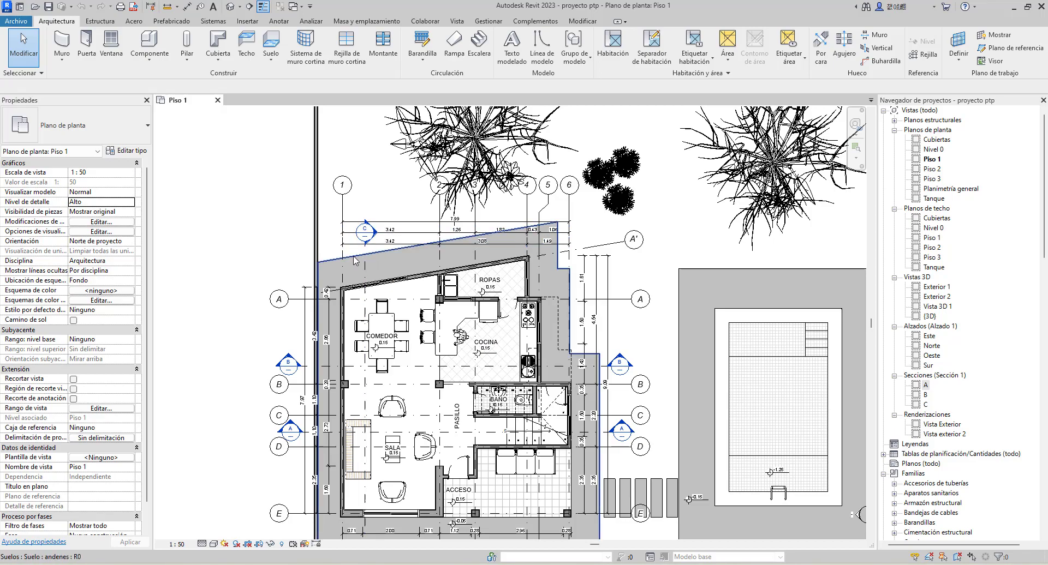
pyautogui.scroll(-2, 355, 258)
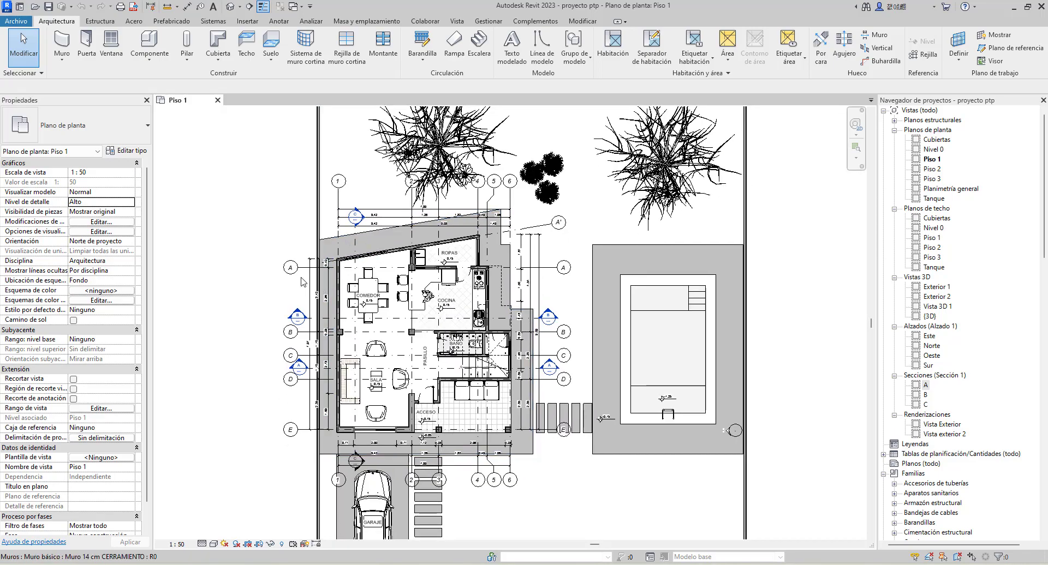
pyautogui.scroll(1, 298, 301)
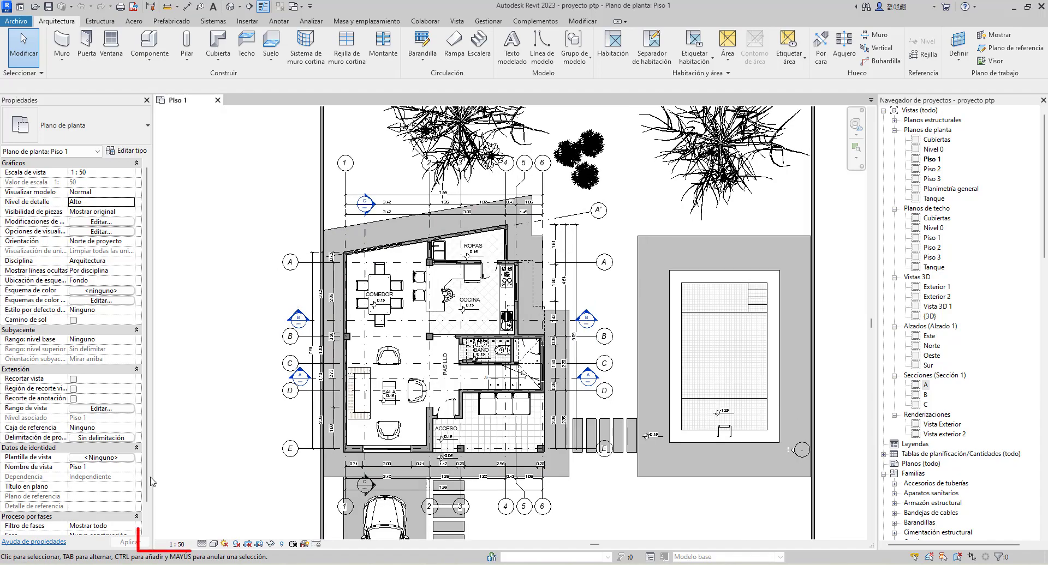
# Try a view scale of 1:100 on the Piso 1 floor plan and restore it to 1:50
pyautogui.click(177, 544)
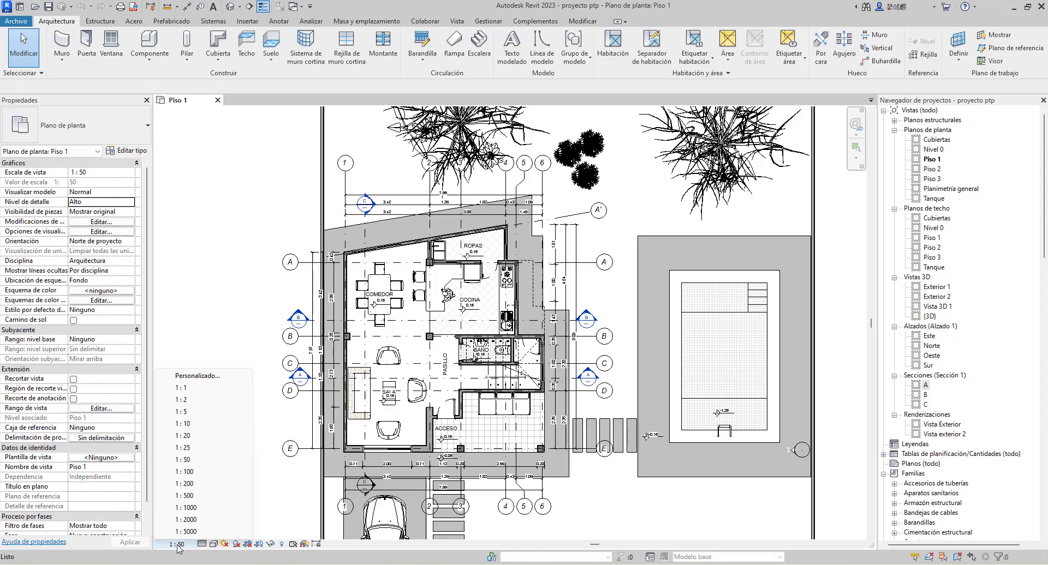
pyautogui.click(185, 472)
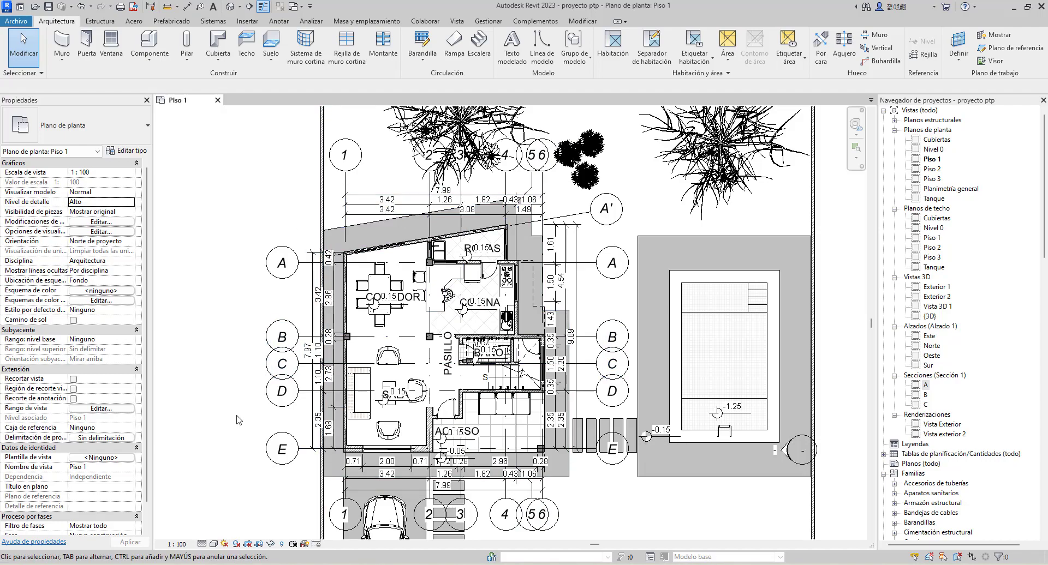
pyautogui.click(182, 544)
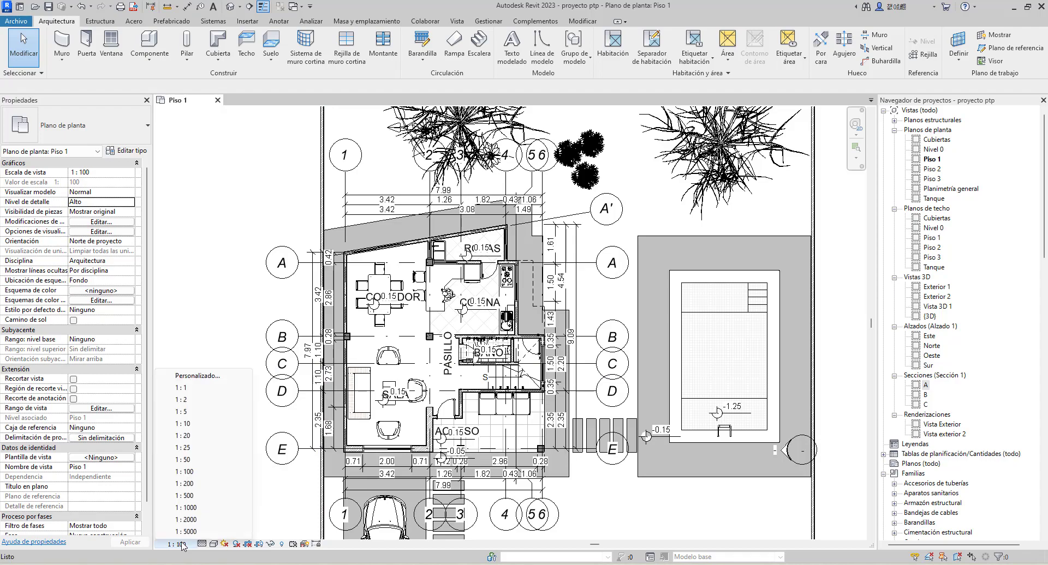
pyautogui.click(189, 460)
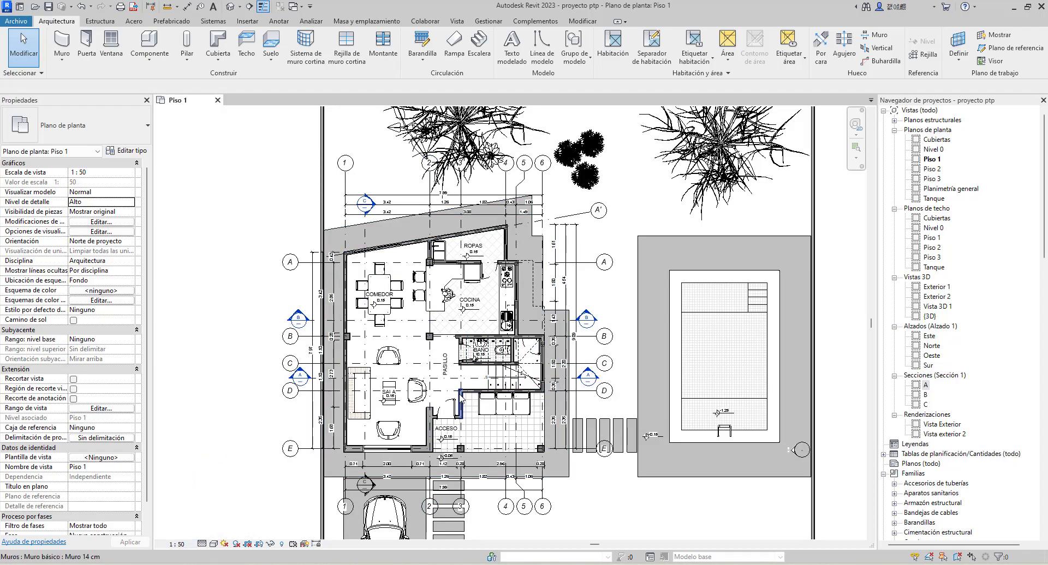
# Open the default 3D view of the house alongside the Piso 1 floor plan
pyautogui.scroll(-3, 413, 385)
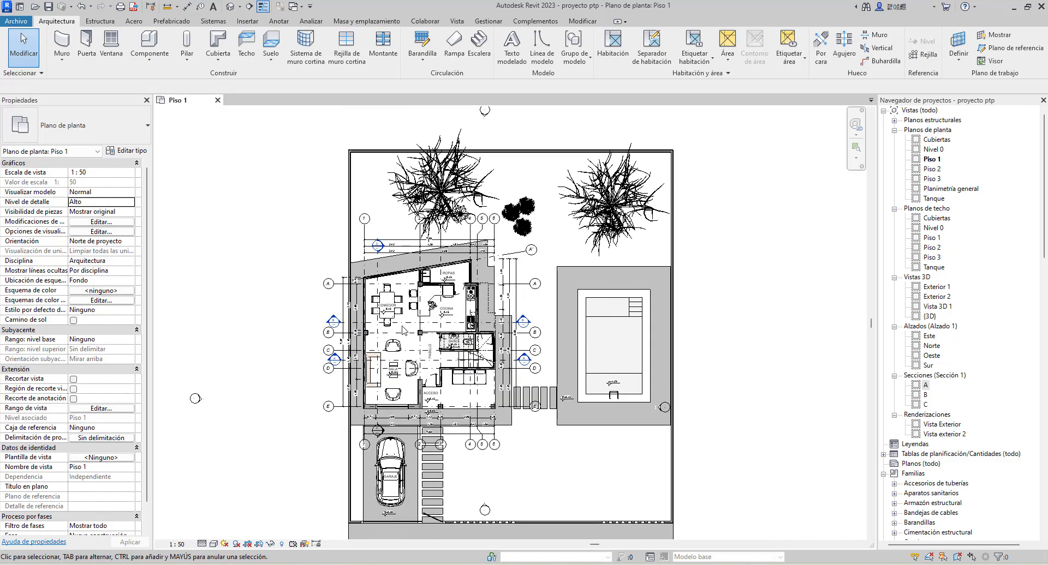
pyautogui.moveTo(407, 332); pyautogui.dragTo(406, 314, button='middle')
pyautogui.scroll(-1, 407, 314)
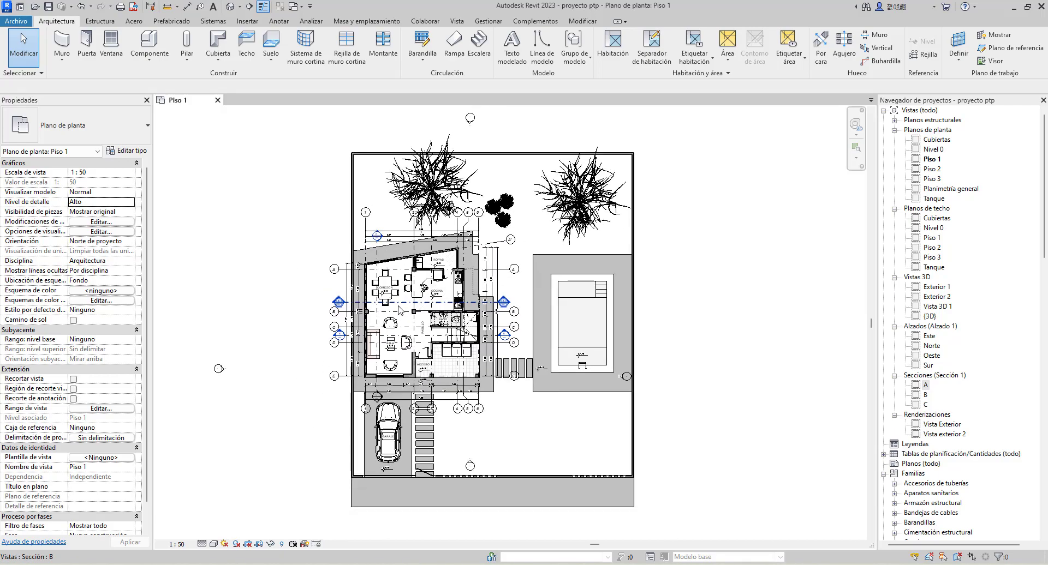
pyautogui.click(230, 8)
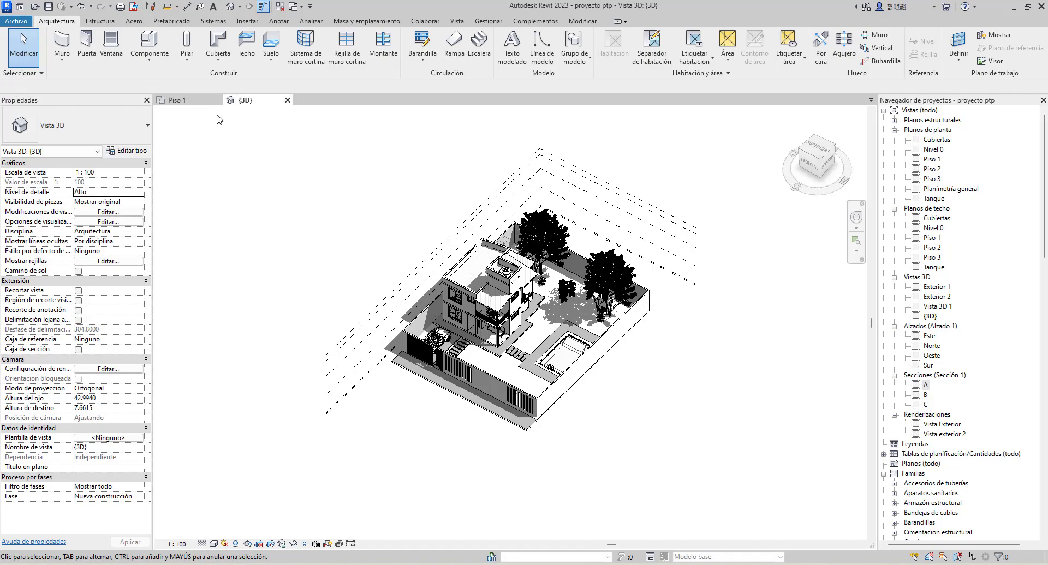
# Tile the Piso 1 floor plan and the 3D view side by side and frame the house in both
pyautogui.click(180, 100)
pyautogui.press('w')
pyautogui.press('t')
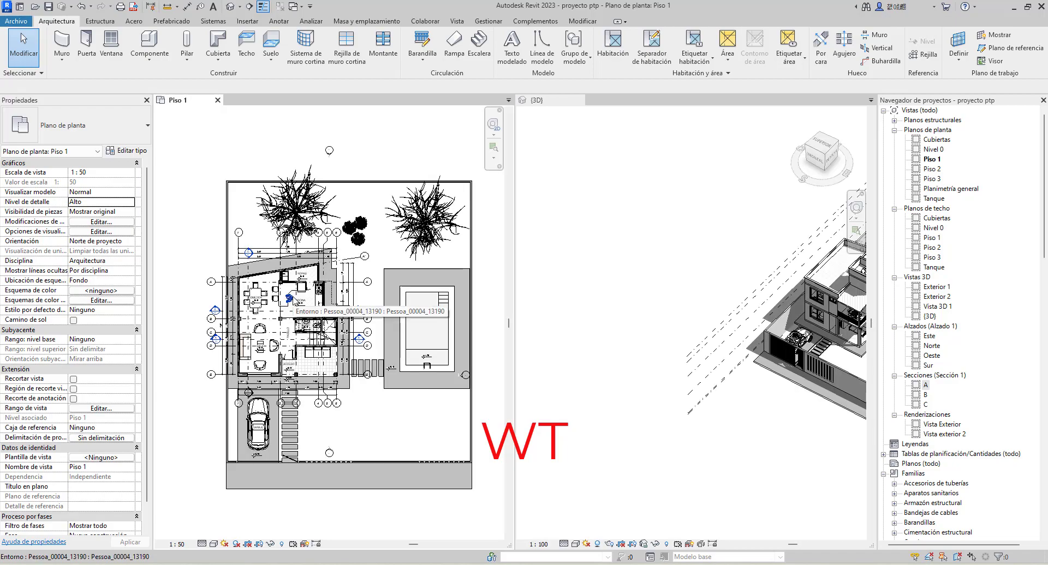
pyautogui.moveTo(305, 295); pyautogui.dragTo(296, 296, button='middle')
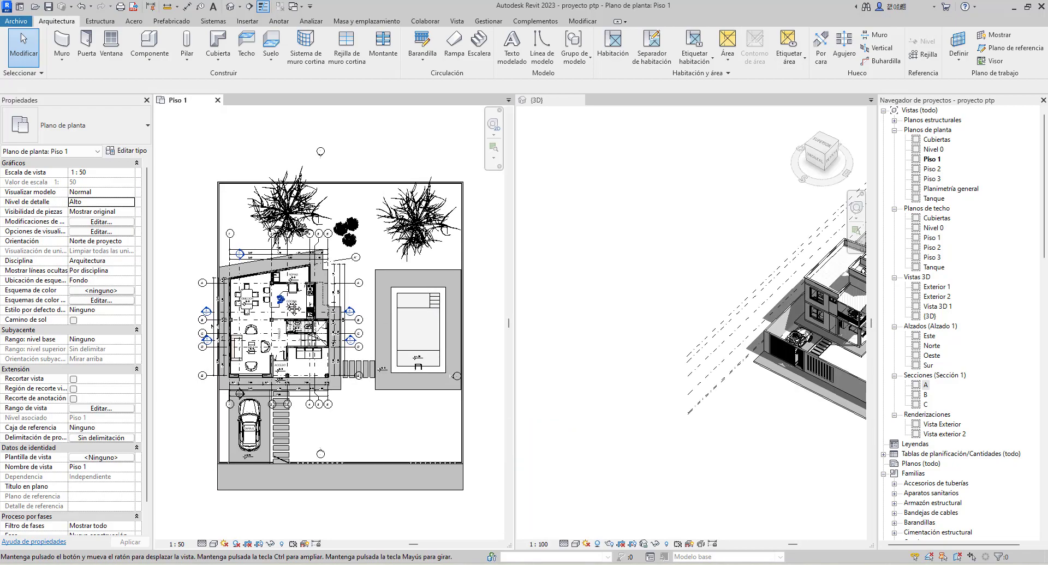
pyautogui.click(595, 300)
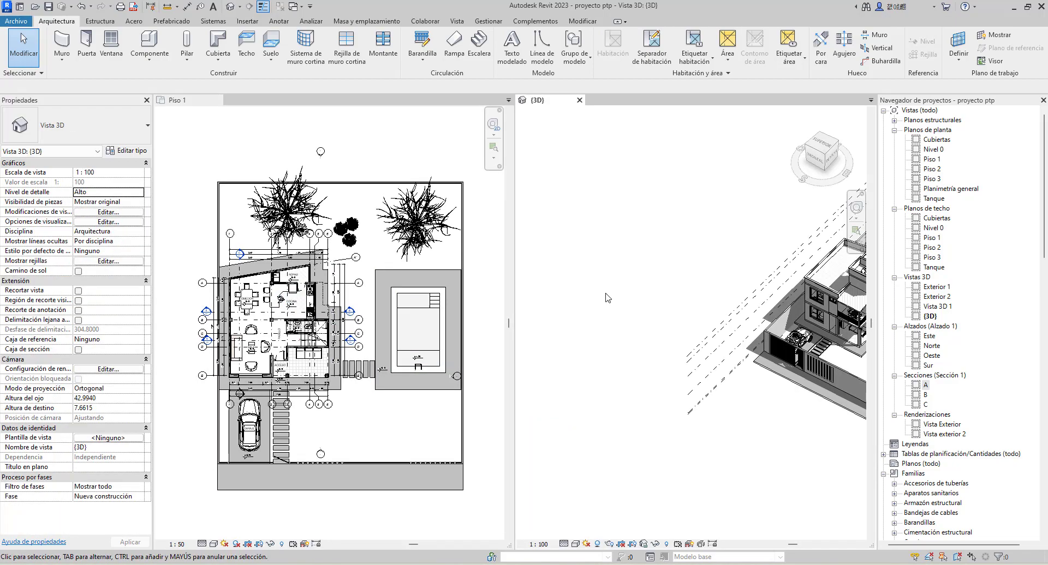
pyautogui.scroll(-2, 645, 299)
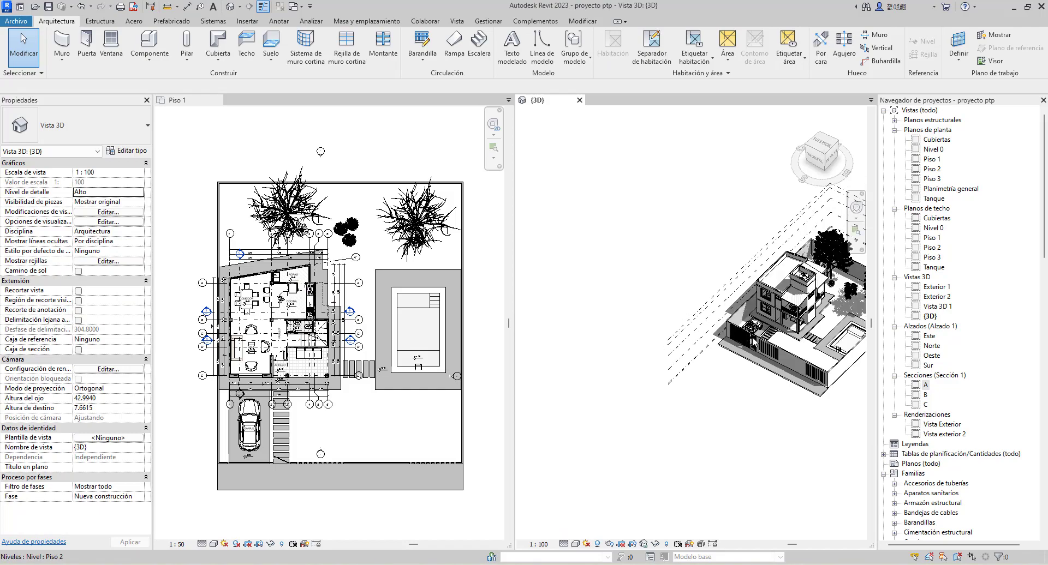
pyautogui.scroll(4, 704, 315)
pyautogui.scroll(1, 721, 303)
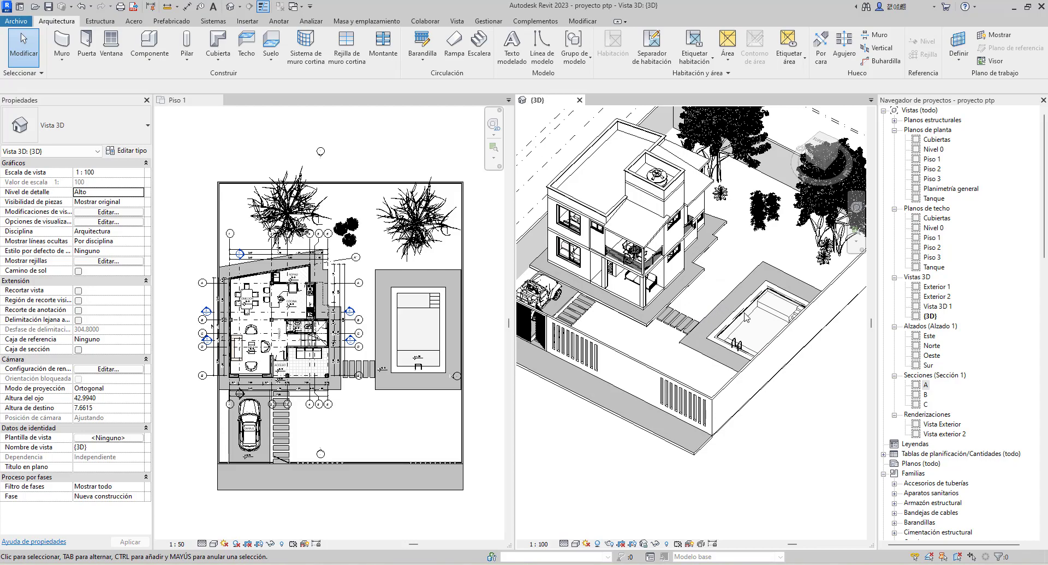
pyautogui.scroll(1, 756, 314)
# Select the pool in the 3D view and the garage car in the Piso 1 floor plan, and return to tabbed views
pyautogui.click(759, 306)
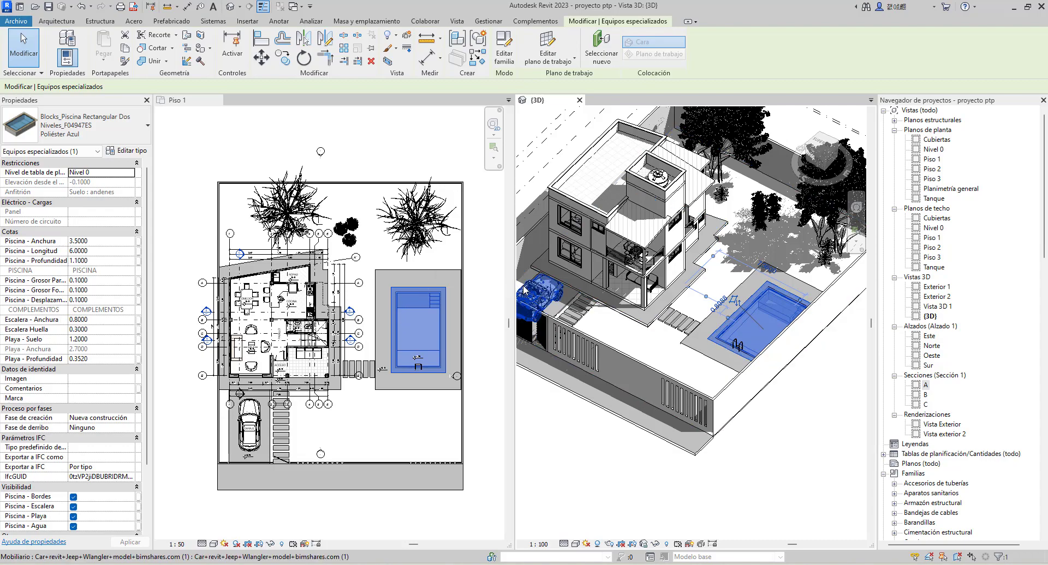
pyautogui.click(255, 429)
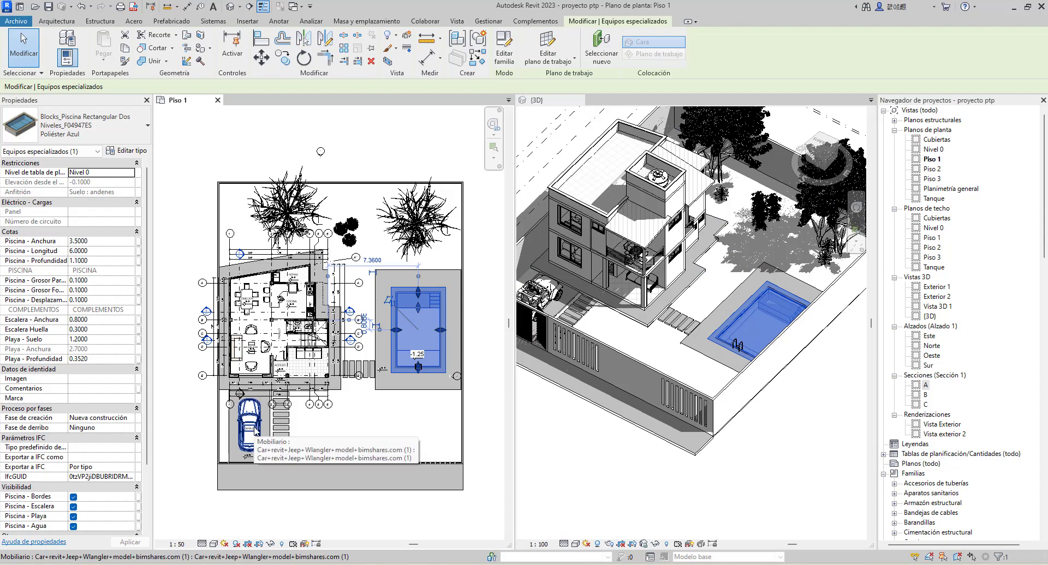
pyautogui.click(257, 430)
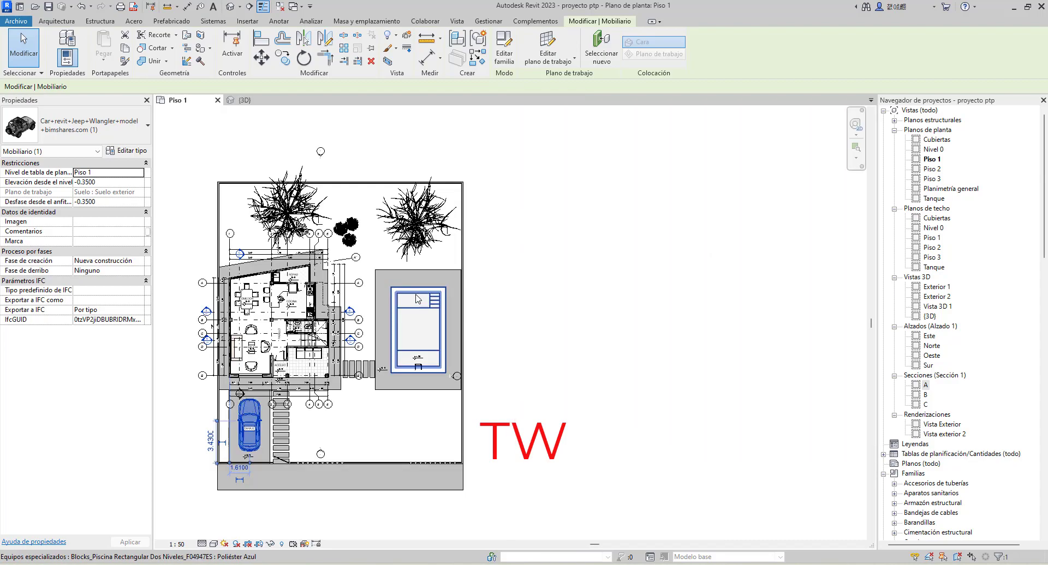
pyautogui.moveTo(415, 235); pyautogui.dragTo(583, 221, button='middle')
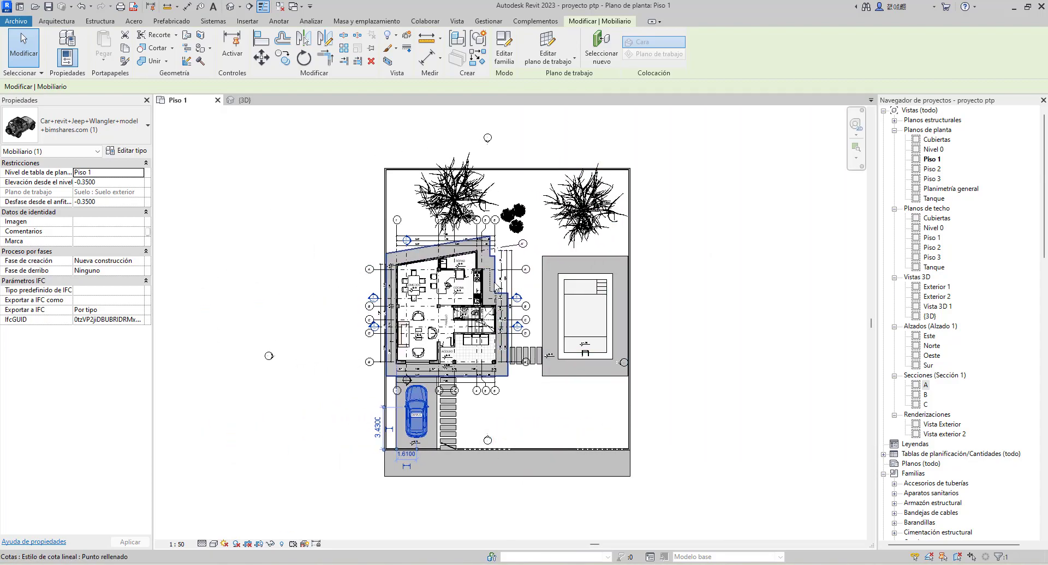
pyautogui.moveTo(476, 287); pyautogui.dragTo(418, 302, button='middle')
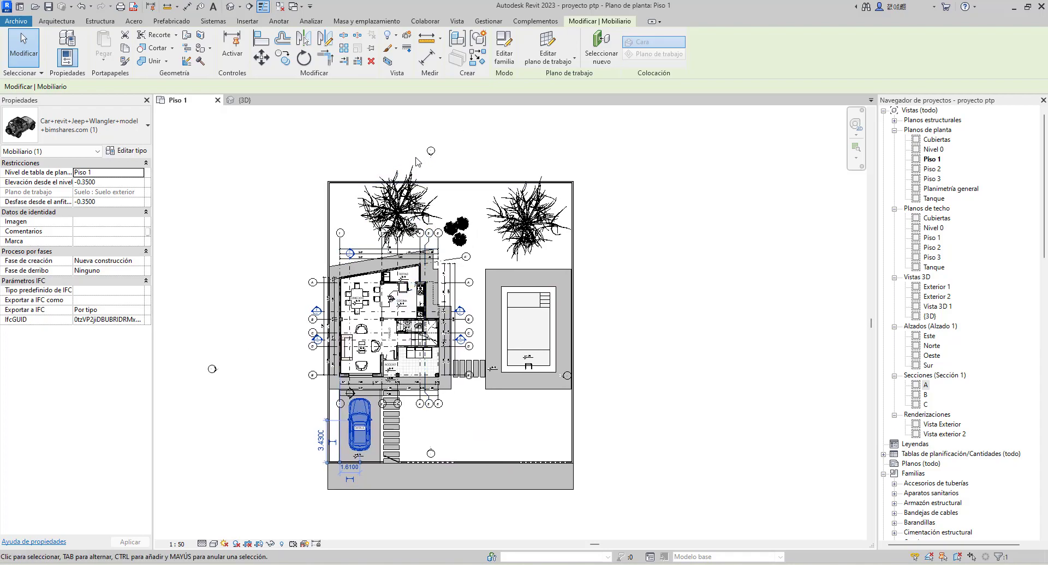
# Select the Norte and Sur elevation markers on the Piso 1 floor plan to inspect their view lines
pyautogui.scroll(5, 429, 155)
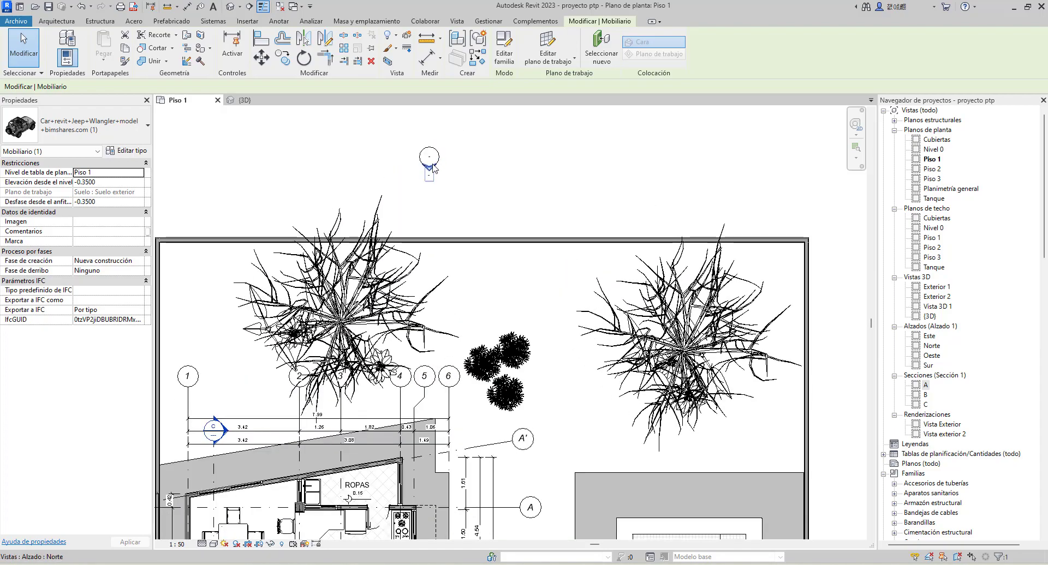
pyautogui.click(431, 167)
pyautogui.scroll(-3, 451, 175)
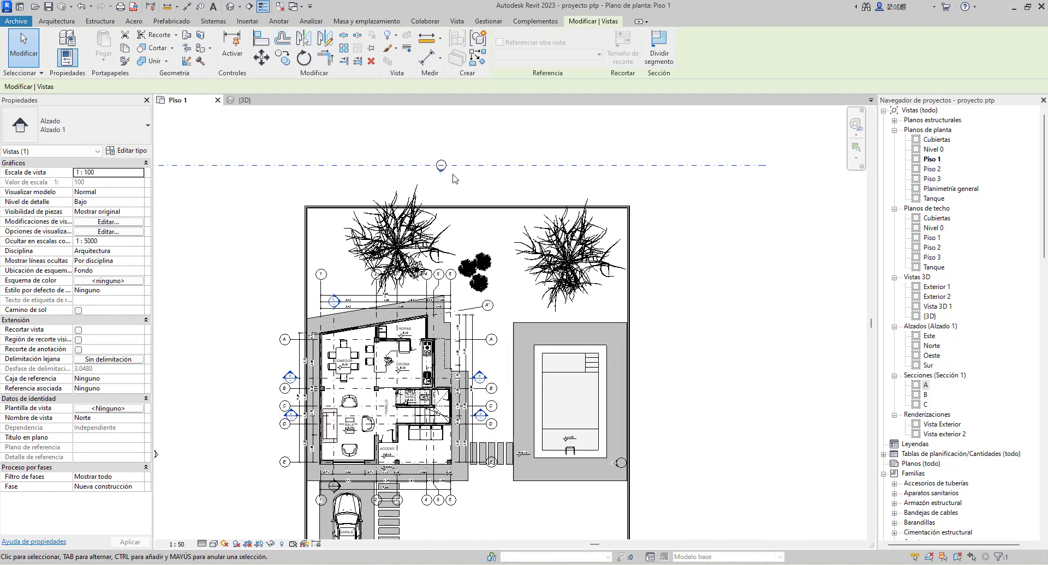
pyautogui.scroll(-1, 454, 179)
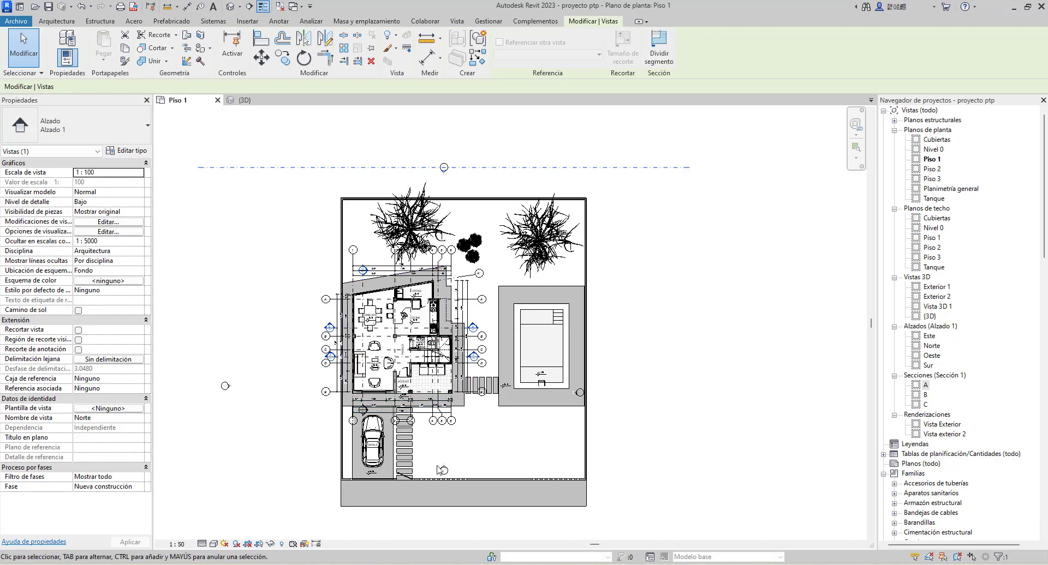
pyautogui.click(440, 469)
pyautogui.scroll(2, 444, 475)
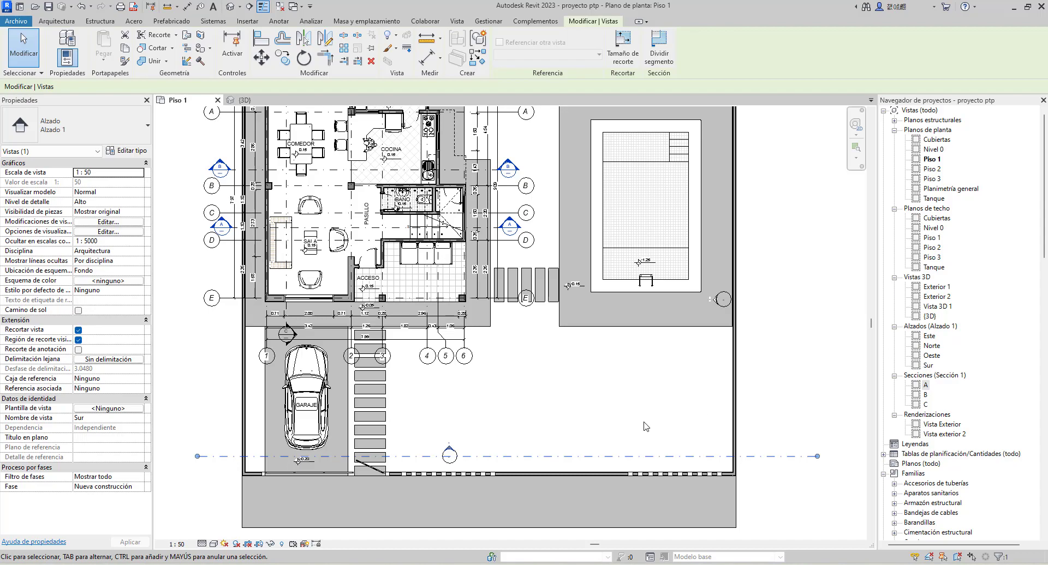
# Open the Sur elevation from its marker on the Piso 1 floor plan, closing the view after each visit
pyautogui.rightClick(449, 458)
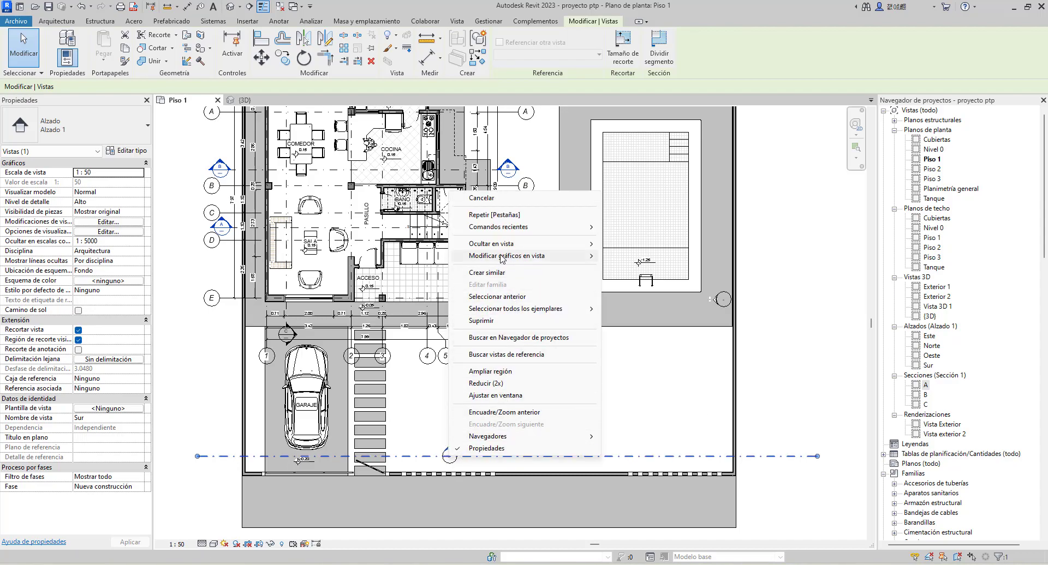
pyautogui.click(448, 444)
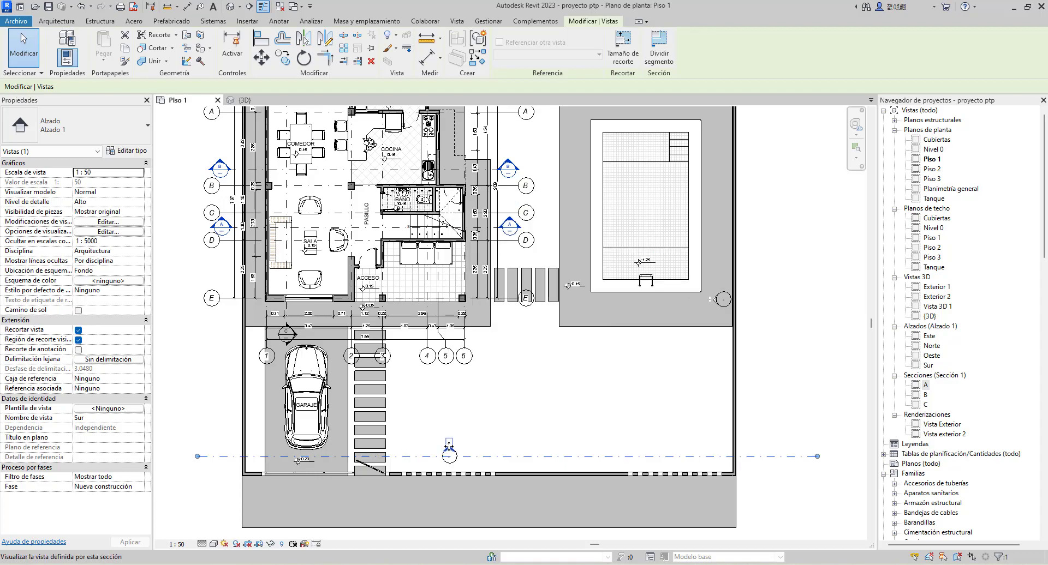
pyautogui.rightClick(448, 451)
pyautogui.click(478, 217)
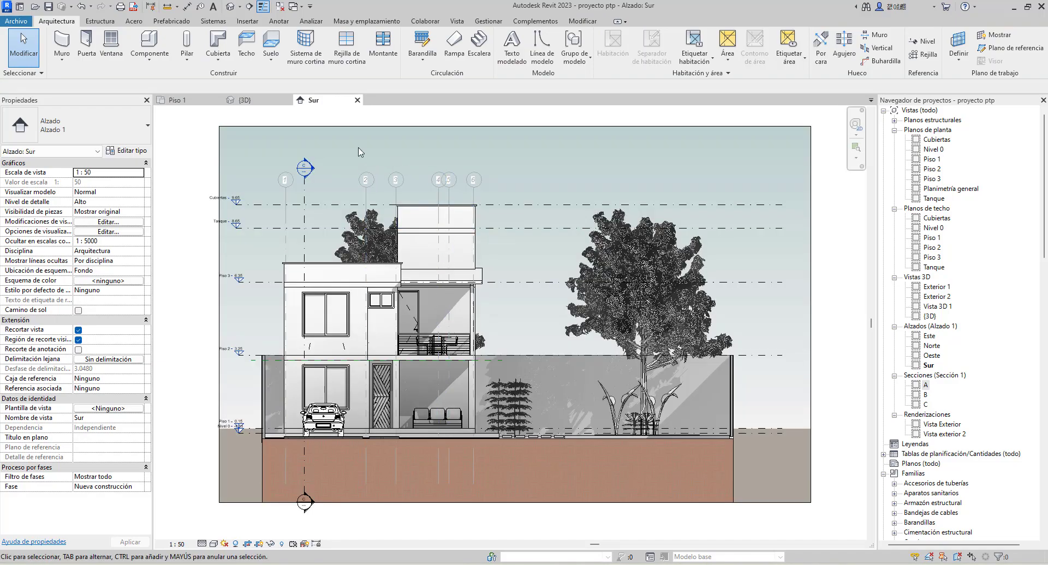
pyautogui.click(357, 100)
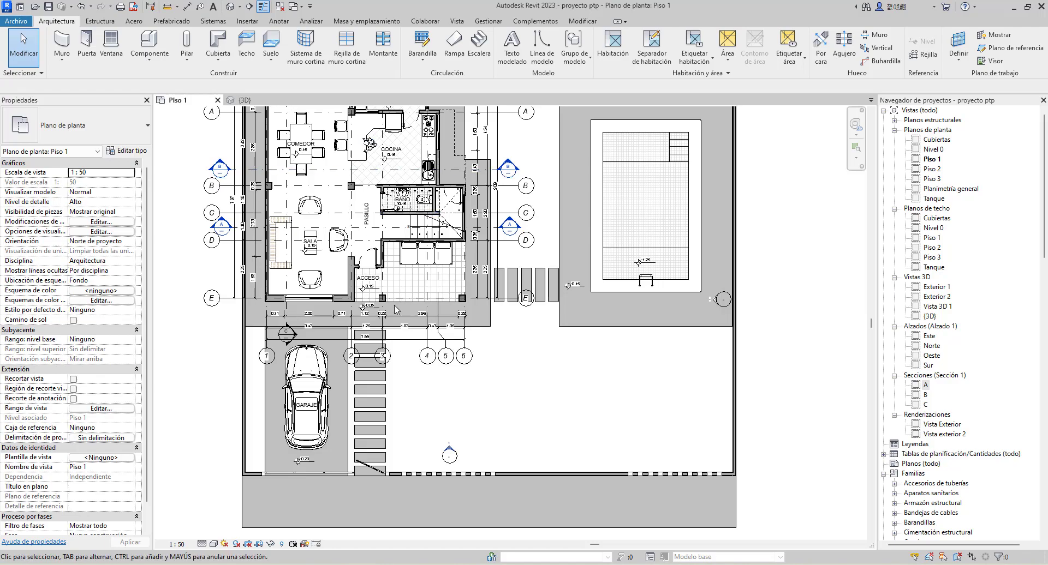
pyautogui.doubleClick(449, 451)
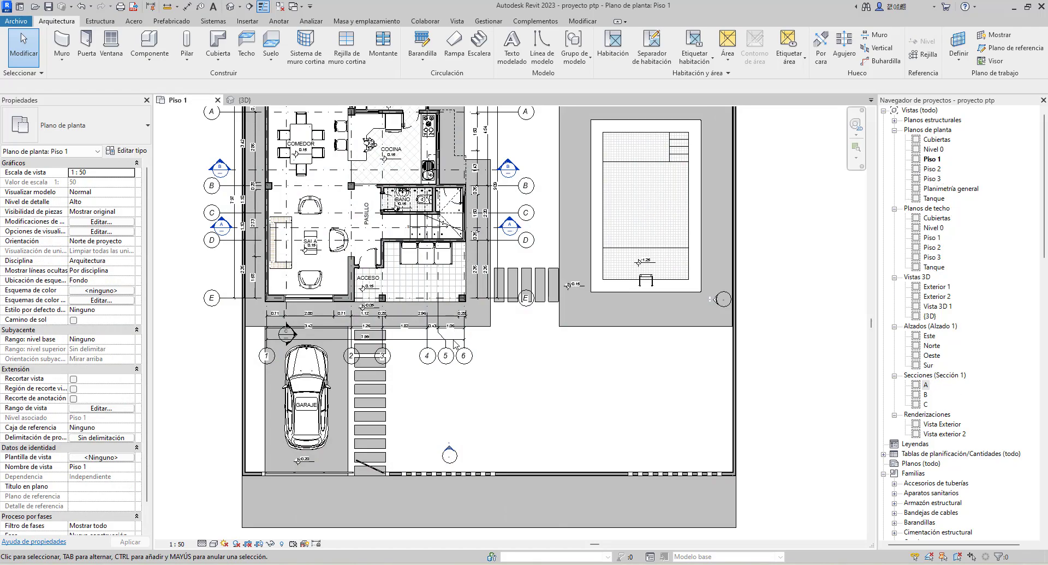
# Open section A from its section marker on the Piso 1 floor plan
pyautogui.scroll(-1, 455, 345)
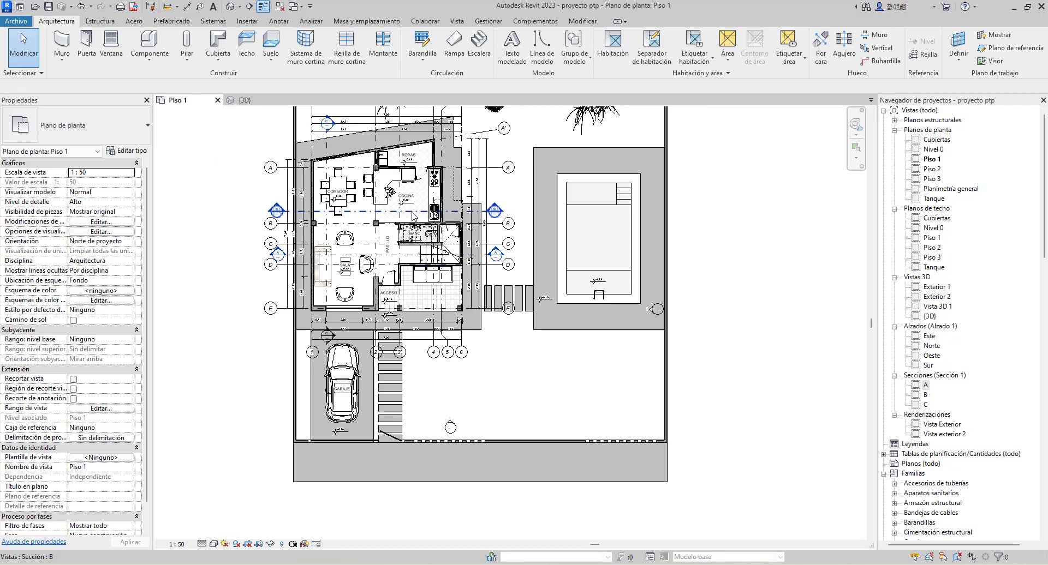
pyautogui.scroll(2, 336, 235)
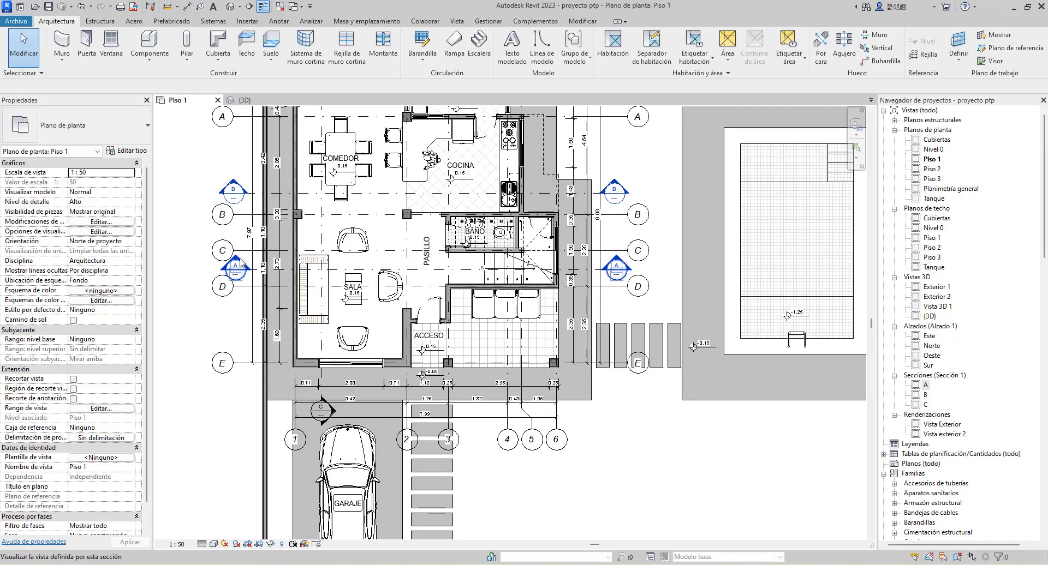
pyautogui.rightClick(240, 263)
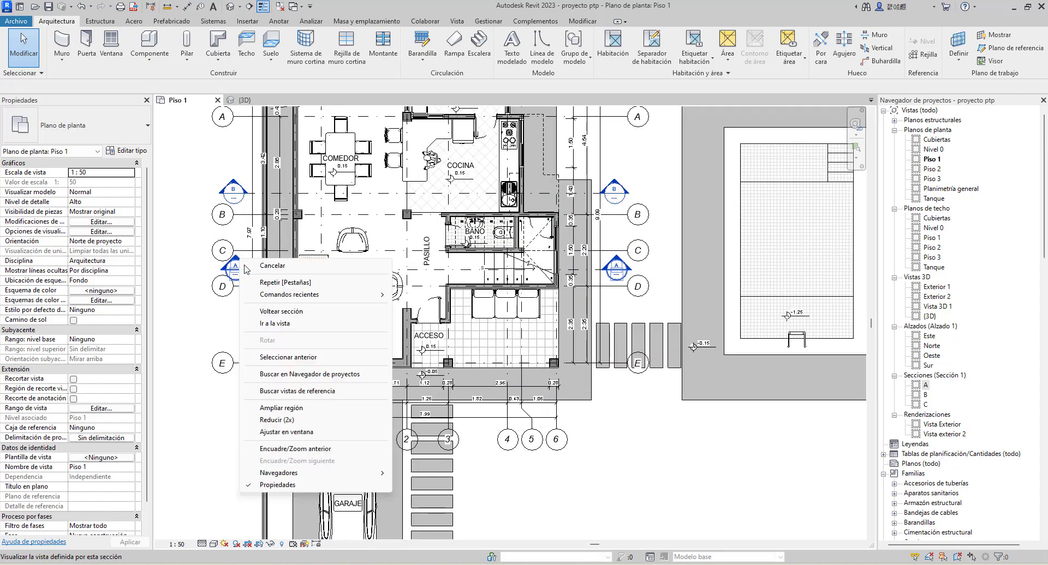
pyautogui.click(278, 324)
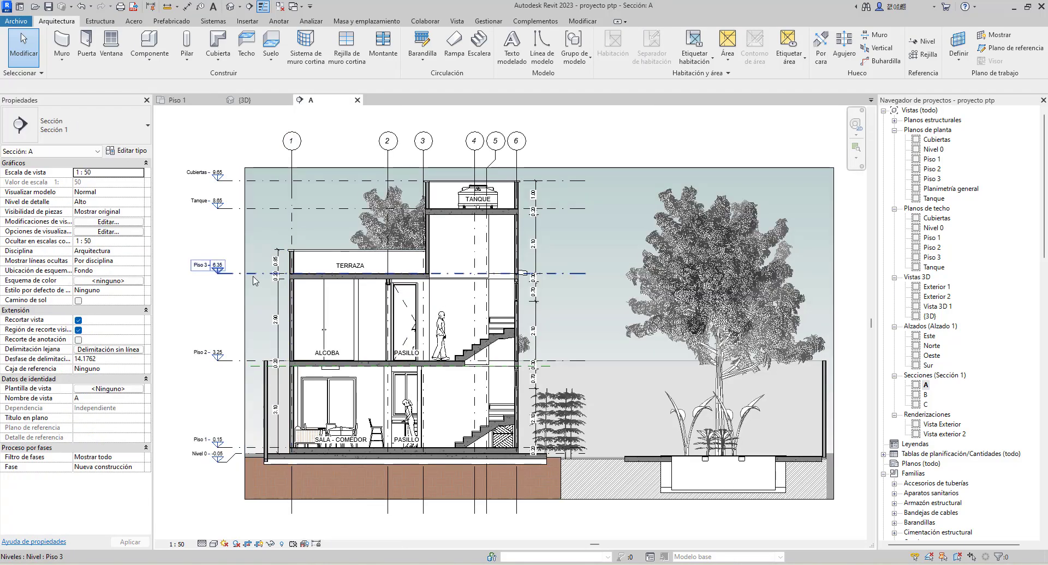
# Inspect the properties of the small sloped roof and the lower front window in the 3D view, including the window's available types
pyautogui.click(243, 103)
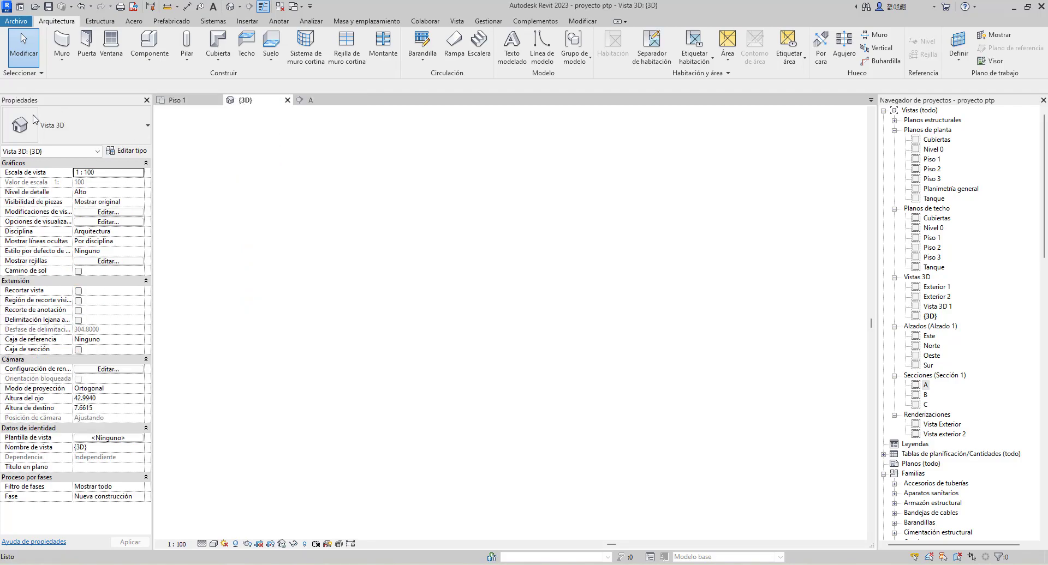
pyautogui.moveTo(400, 336); pyautogui.dragTo(549, 397, button='middle')
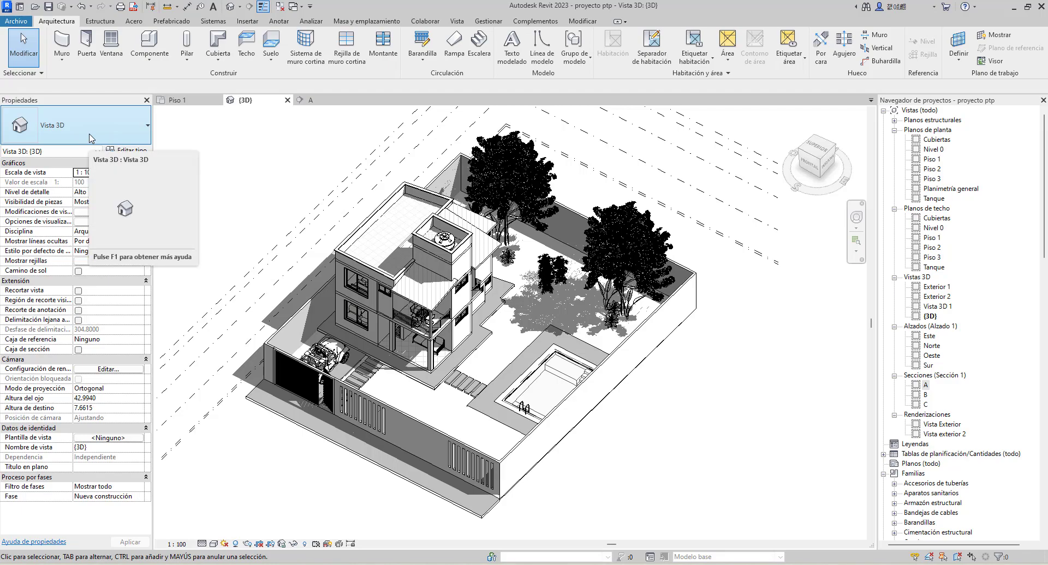
pyautogui.click(436, 308)
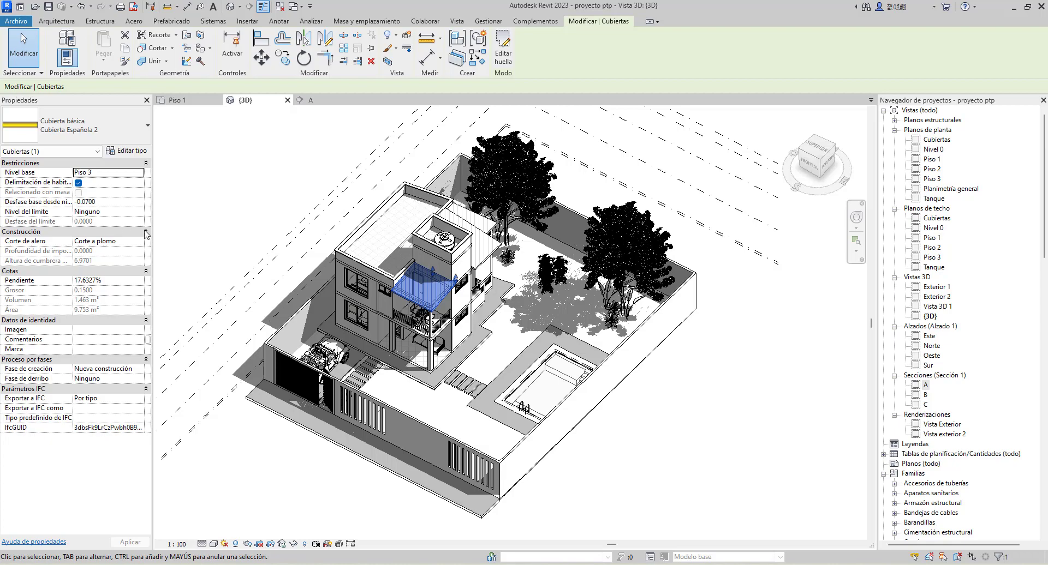
pyautogui.click(360, 325)
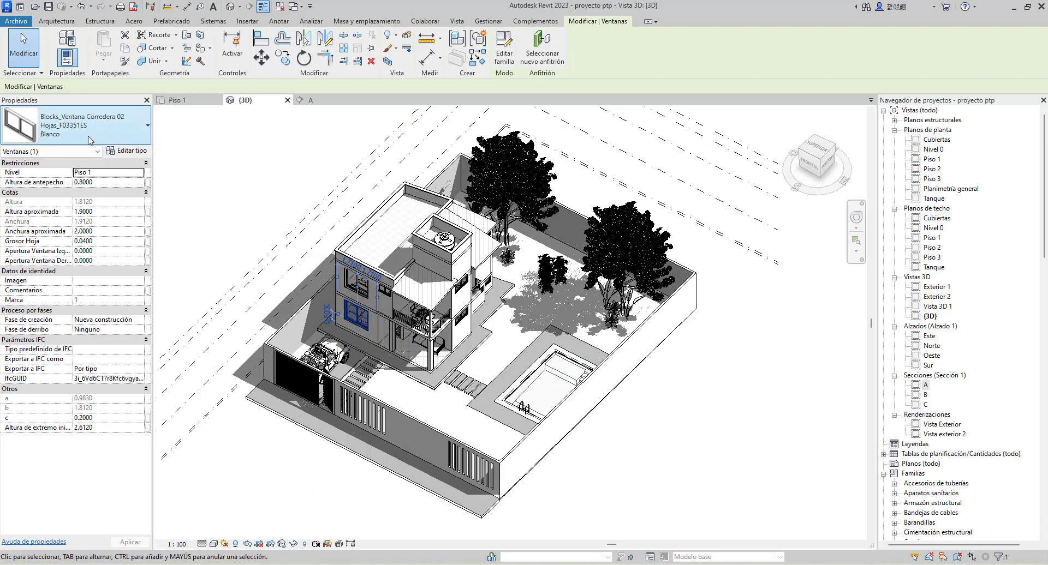
pyautogui.click(131, 141)
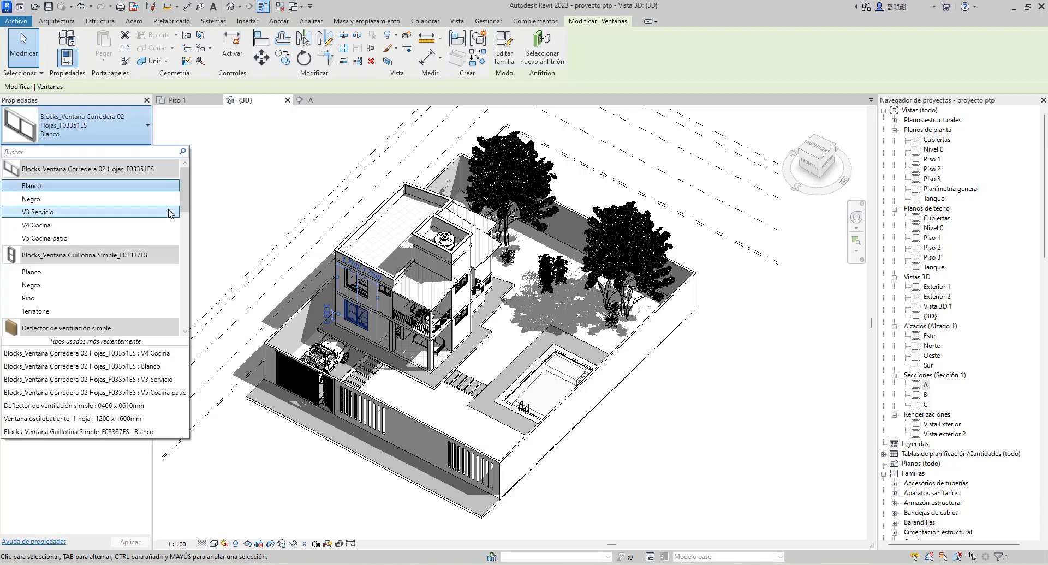
pyautogui.moveTo(186, 193)
pyautogui.mouseDown()
pyautogui.moveTo(174, 313)
pyautogui.moveTo(188, 186)
pyautogui.mouseUp()
pyautogui.click(173, 125)
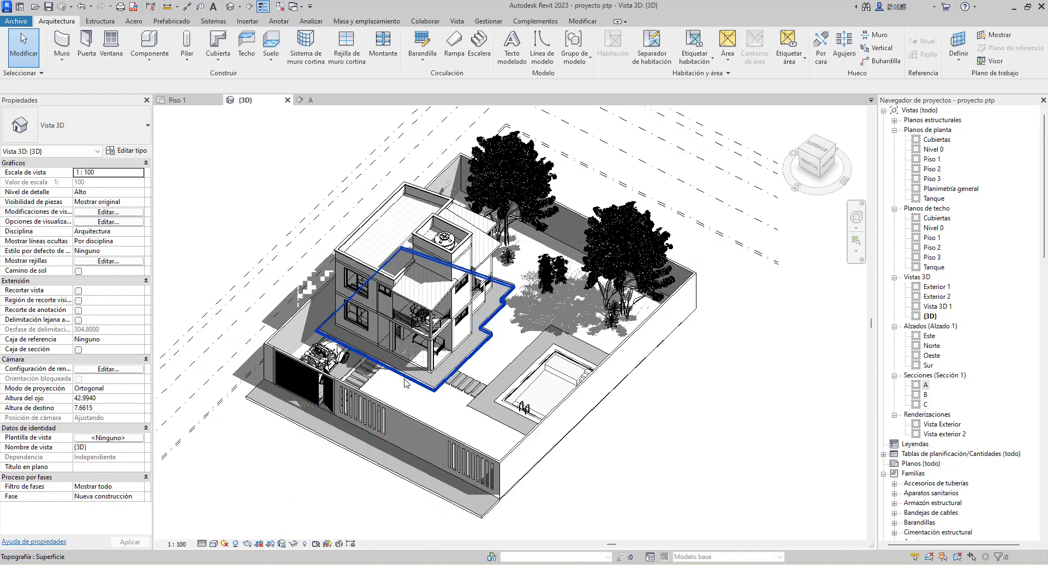
# Try the Bajo detail level on the 3D view around the bamboo plants and restore it to Alto
pyautogui.scroll(4, 564, 272)
pyautogui.click(563, 265)
pyautogui.scroll(3, 563, 265)
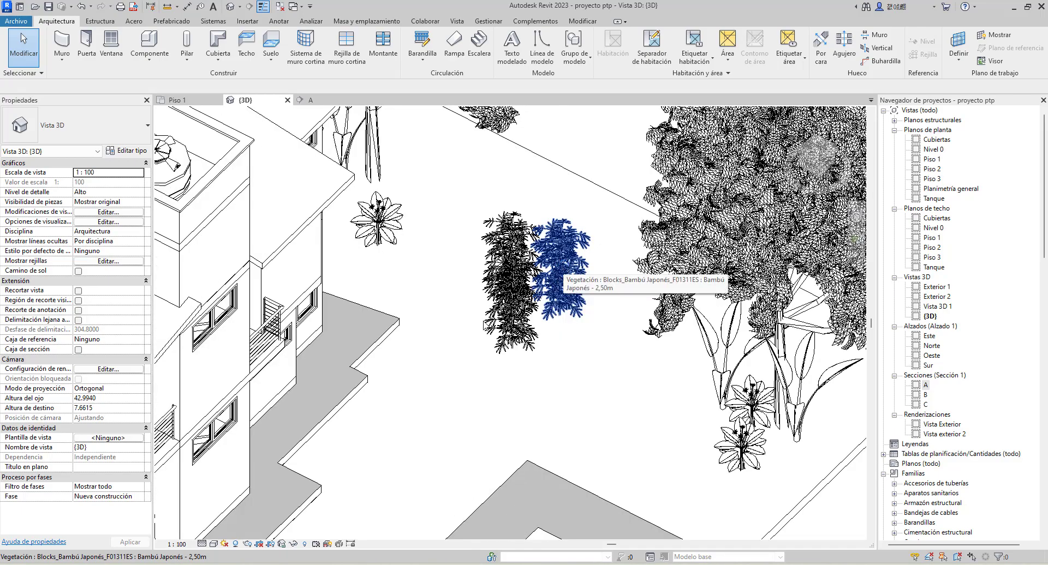
pyautogui.click(202, 545)
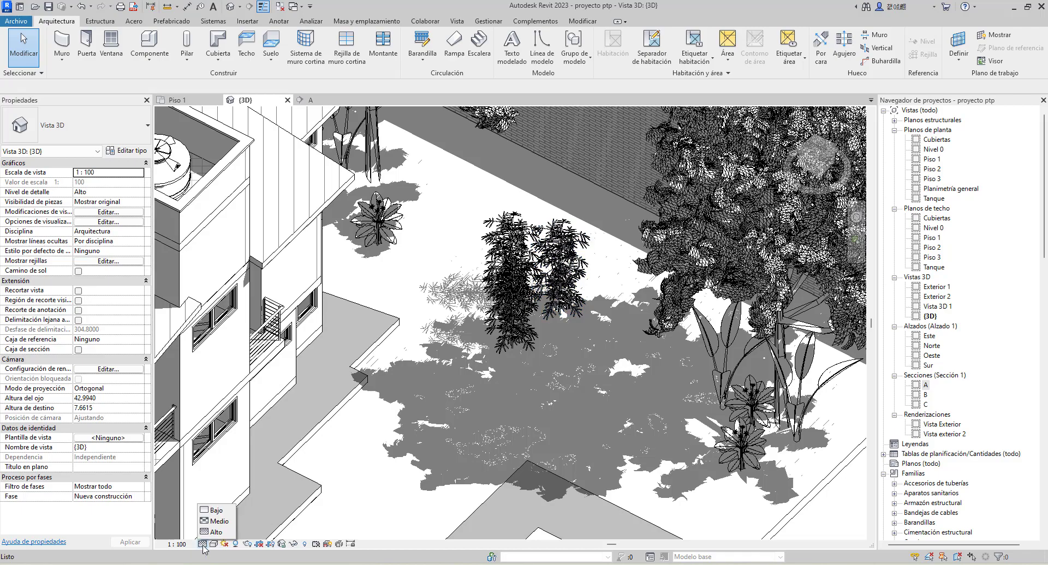
pyautogui.click(216, 511)
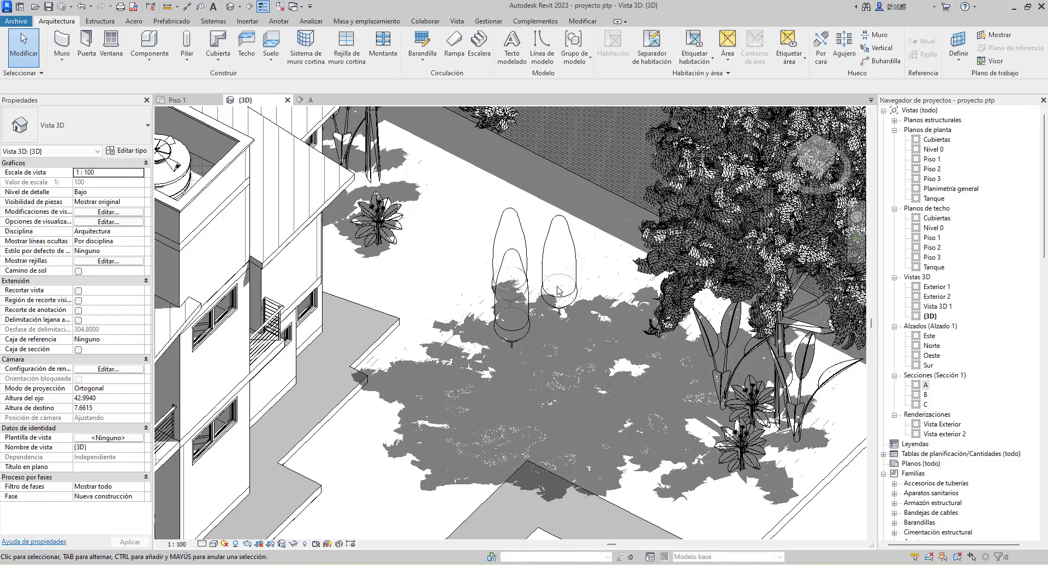
pyautogui.scroll(-1, 564, 278)
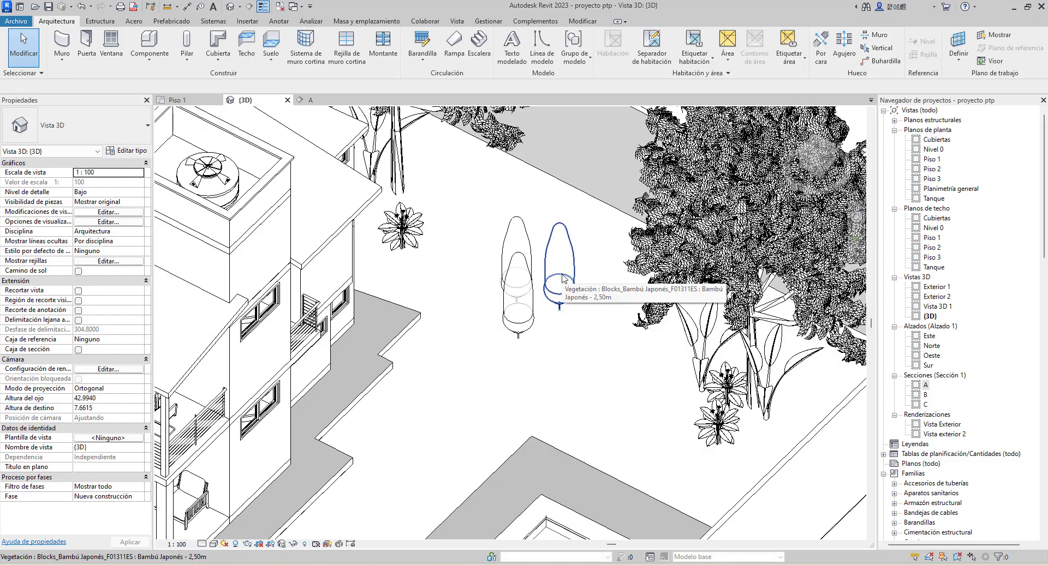
pyautogui.click(213, 544)
pyautogui.click(202, 545)
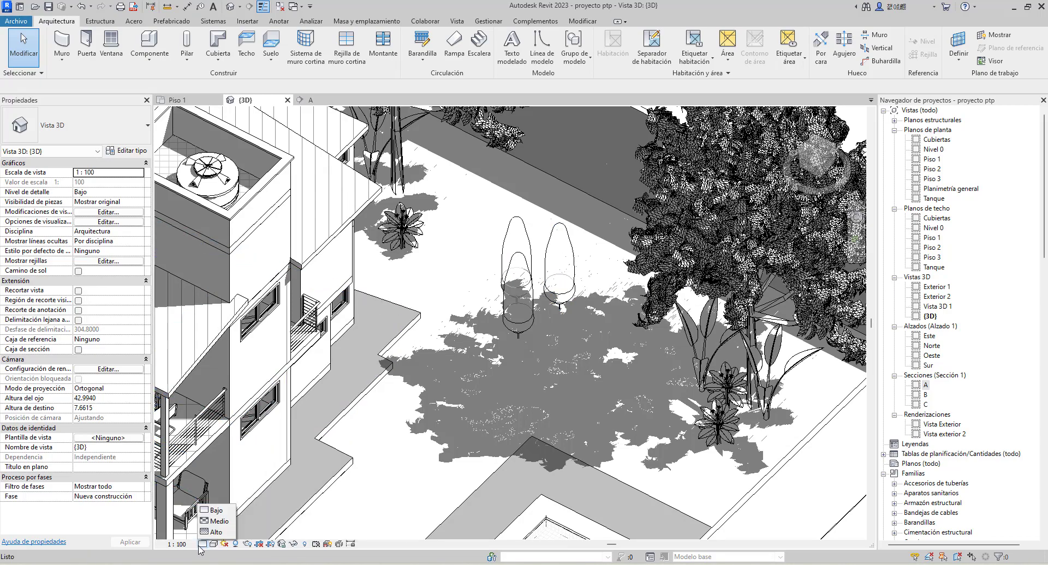
pyautogui.click(217, 530)
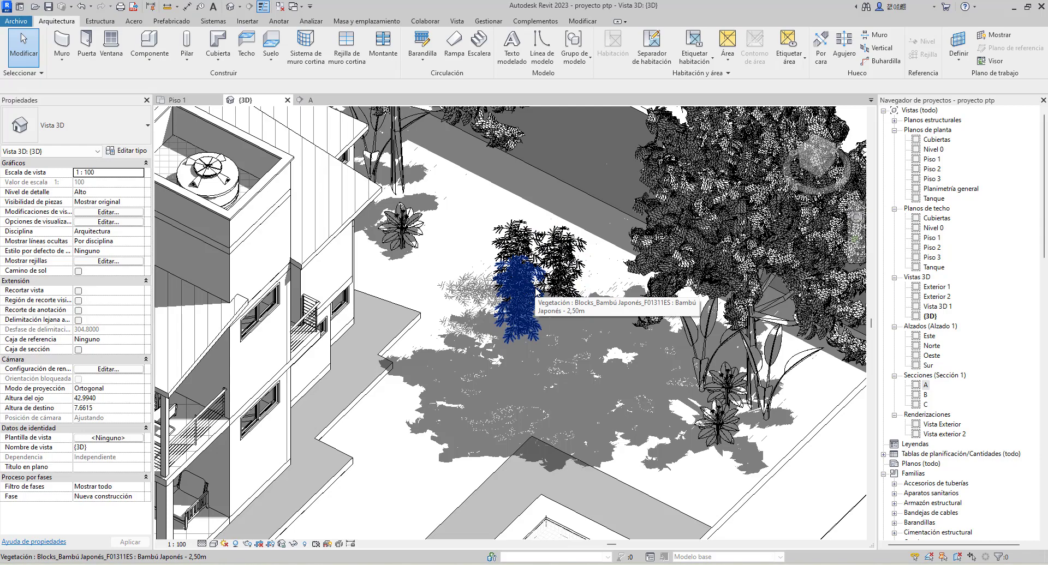
# Try the Estructura alámbrica and Sombreado visual styles on the 3D view of the house
pyautogui.click(202, 544)
pyautogui.click(213, 544)
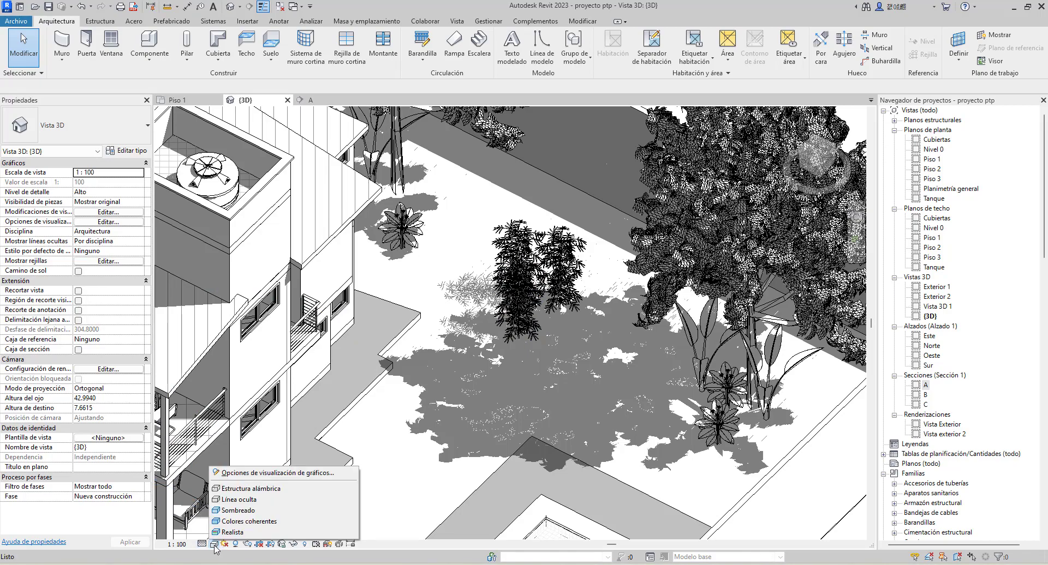
pyautogui.click(253, 494)
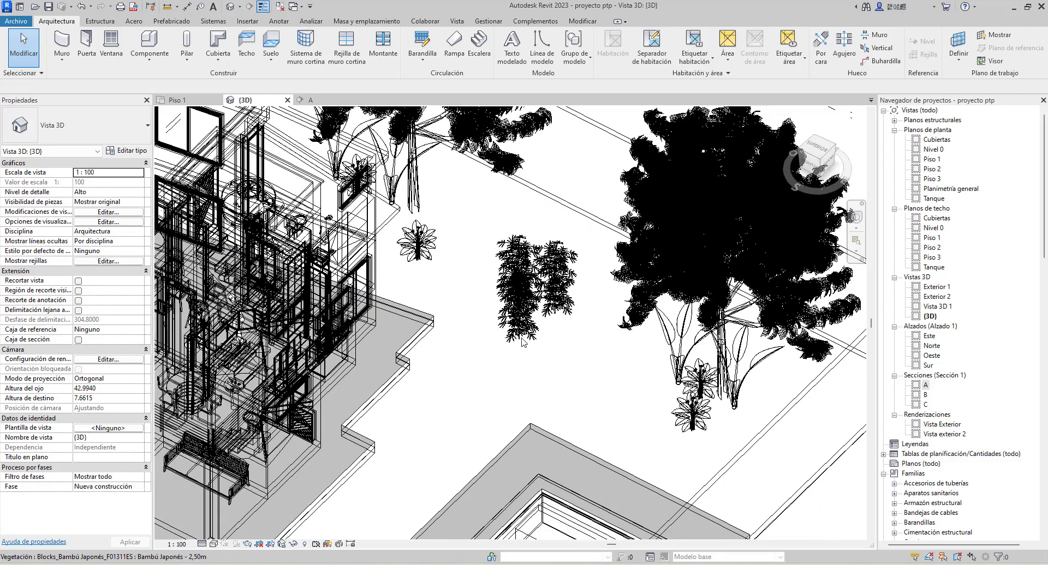
pyautogui.keyDown('shift'); pyautogui.moveTo(459, 355); pyautogui.dragTo(569, 357, button='middle'); pyautogui.keyUp('shift')
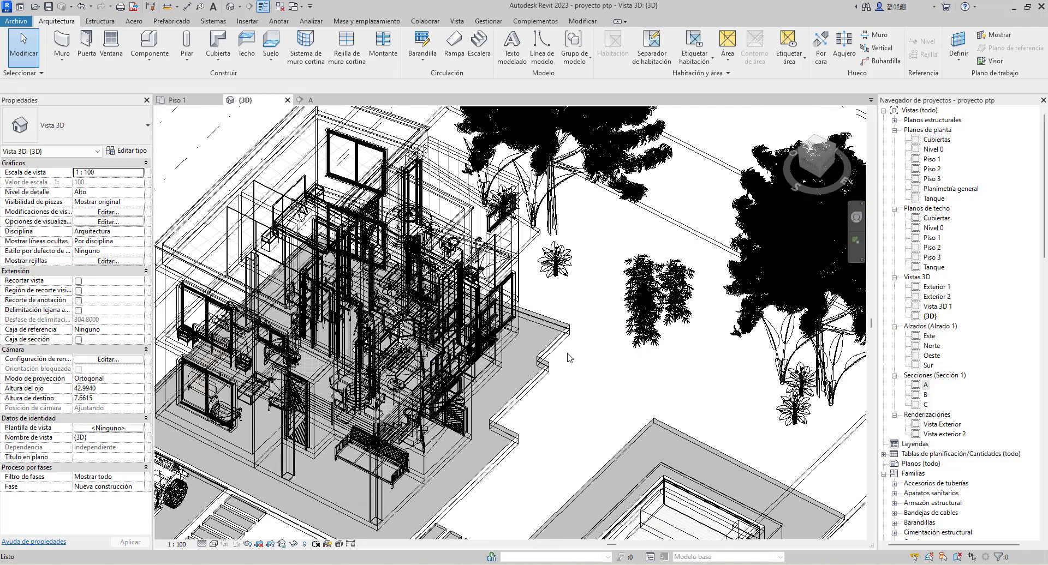
pyautogui.click(214, 544)
pyautogui.click(231, 513)
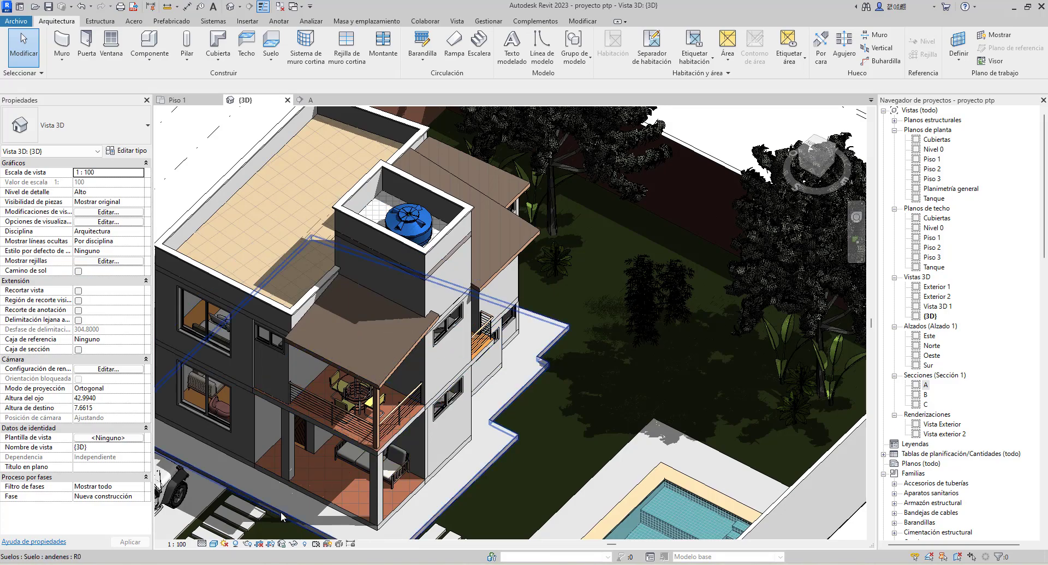
# Try the Colores coherentes and Realista visual styles on the 3D view of the whole lot
pyautogui.click(213, 544)
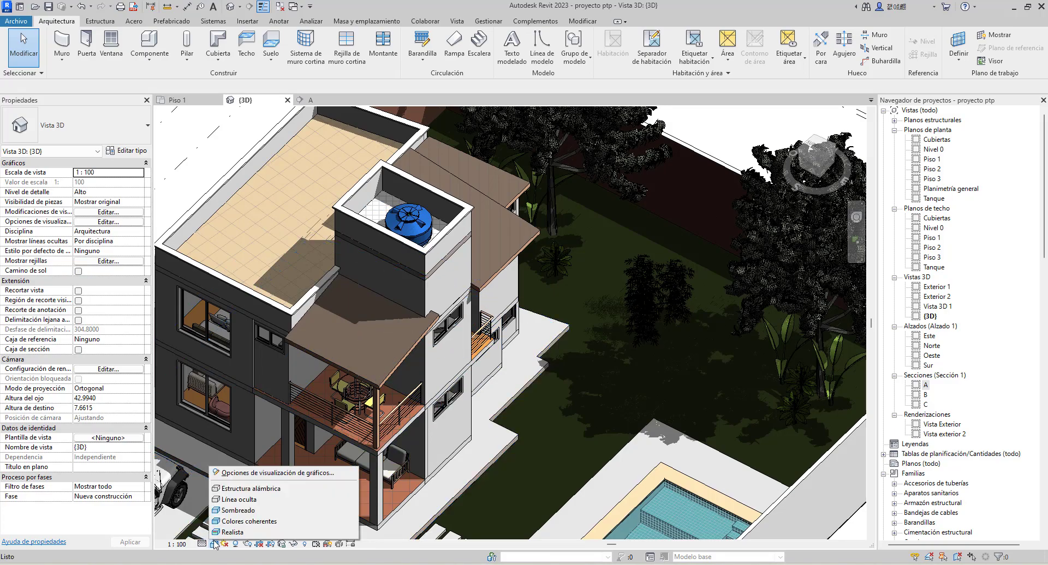
pyautogui.click(242, 522)
pyautogui.scroll(-3, 461, 354)
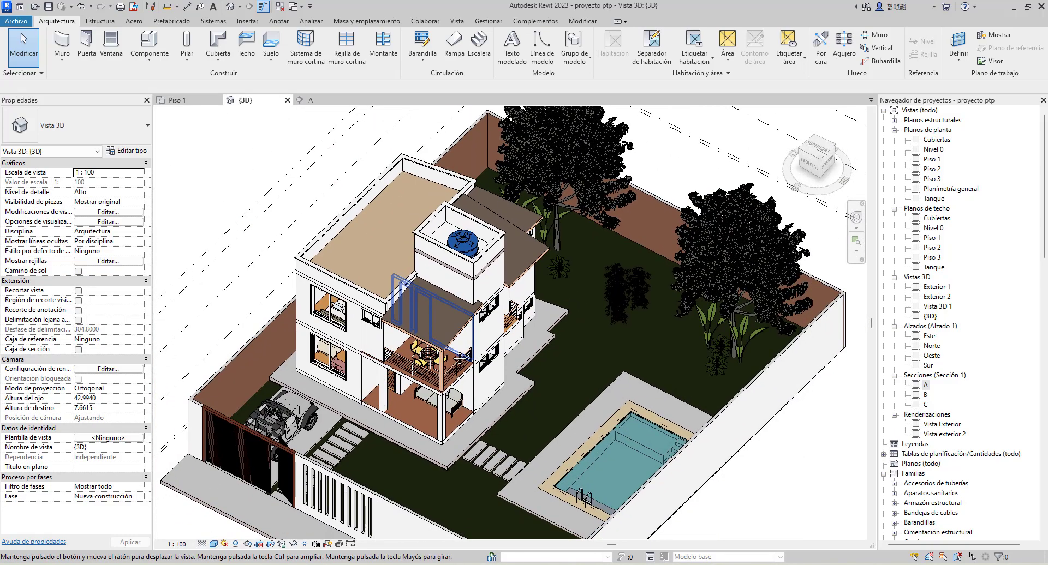
pyautogui.moveTo(461, 357); pyautogui.dragTo(450, 362, button='middle')
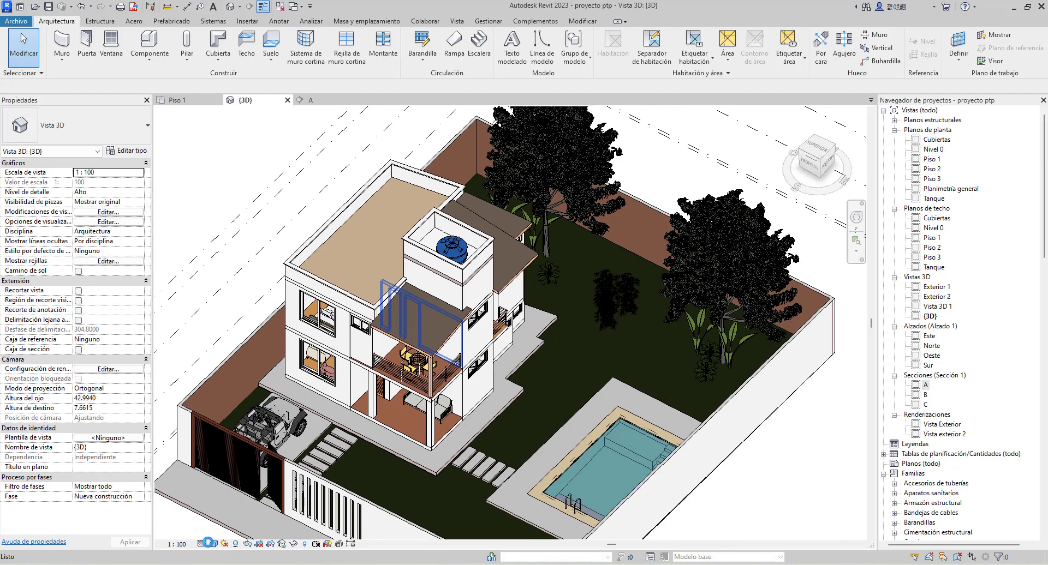
pyautogui.click(214, 544)
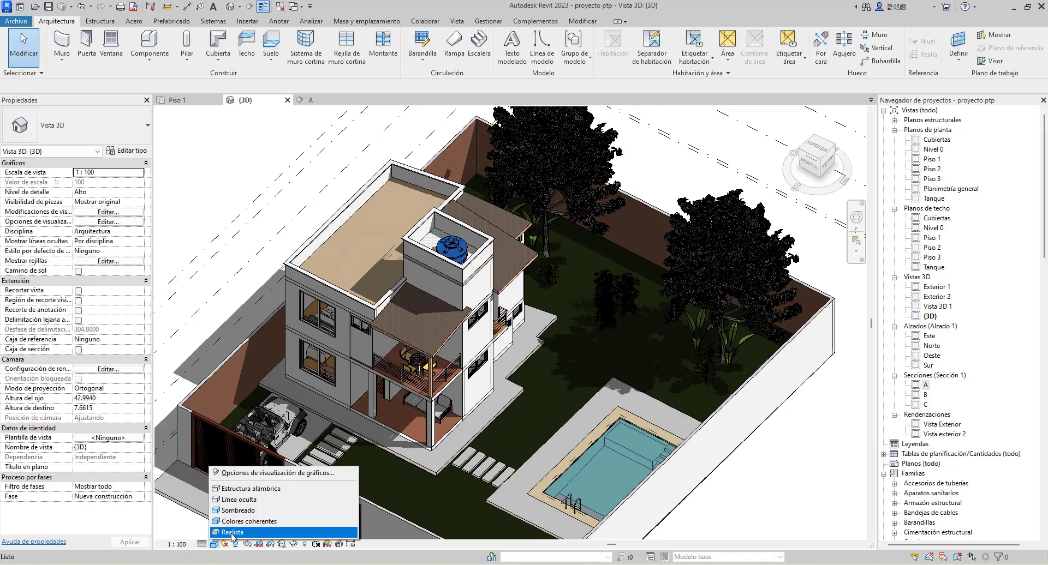
pyautogui.click(231, 533)
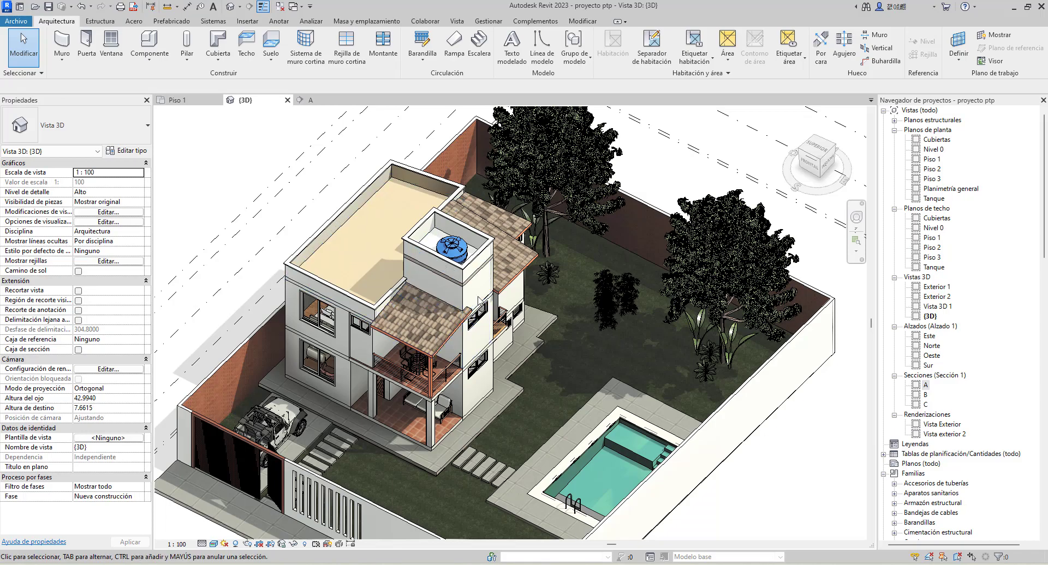
# Examine the realistic material textures of the exterior wall, roof tiles, balcony floor, walkway and grass in the 3D view
pyautogui.scroll(10, 484, 288)
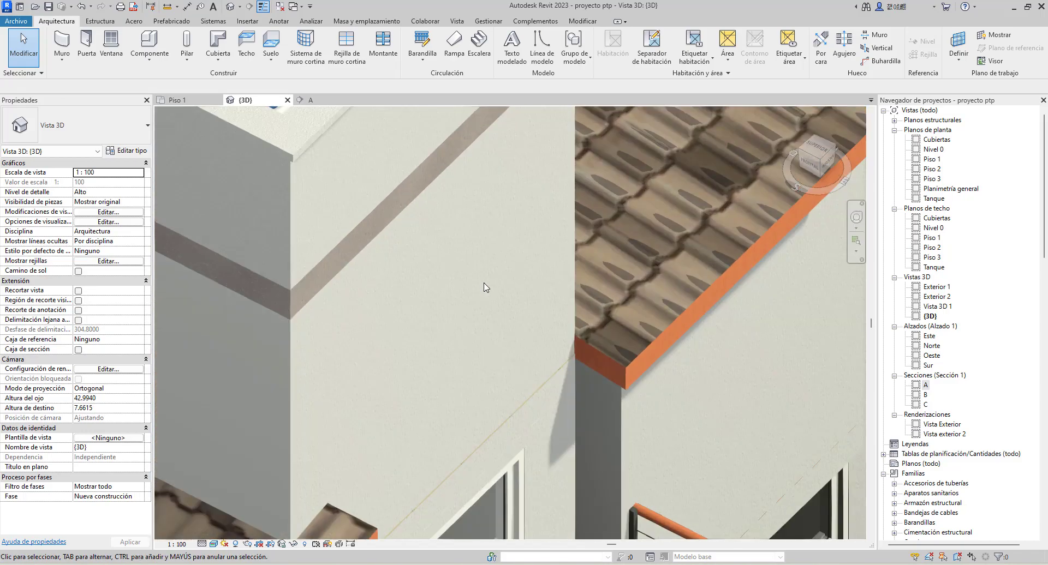
pyautogui.scroll(5, 483, 287)
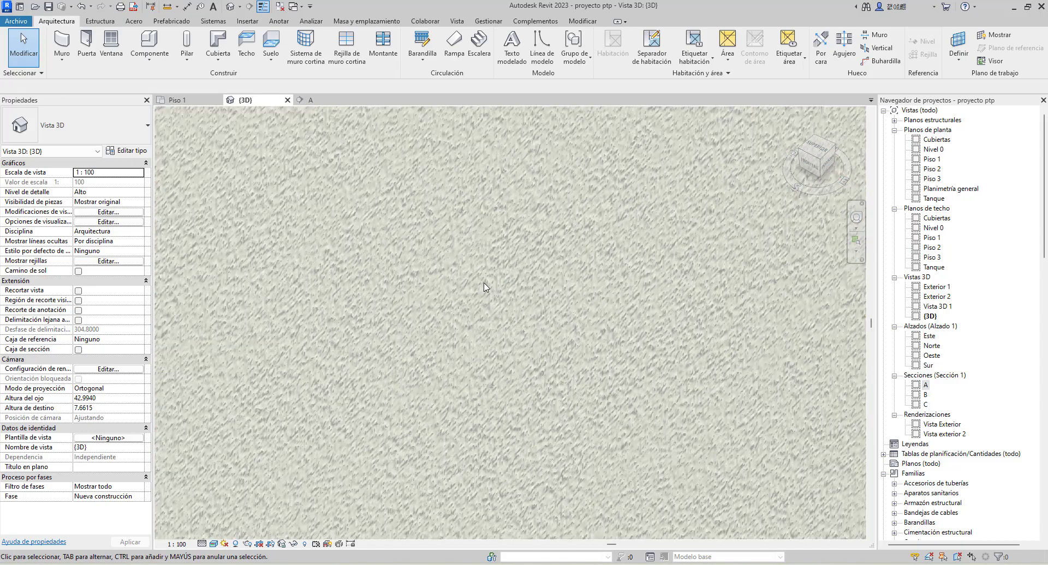
pyautogui.scroll(-4, 484, 288)
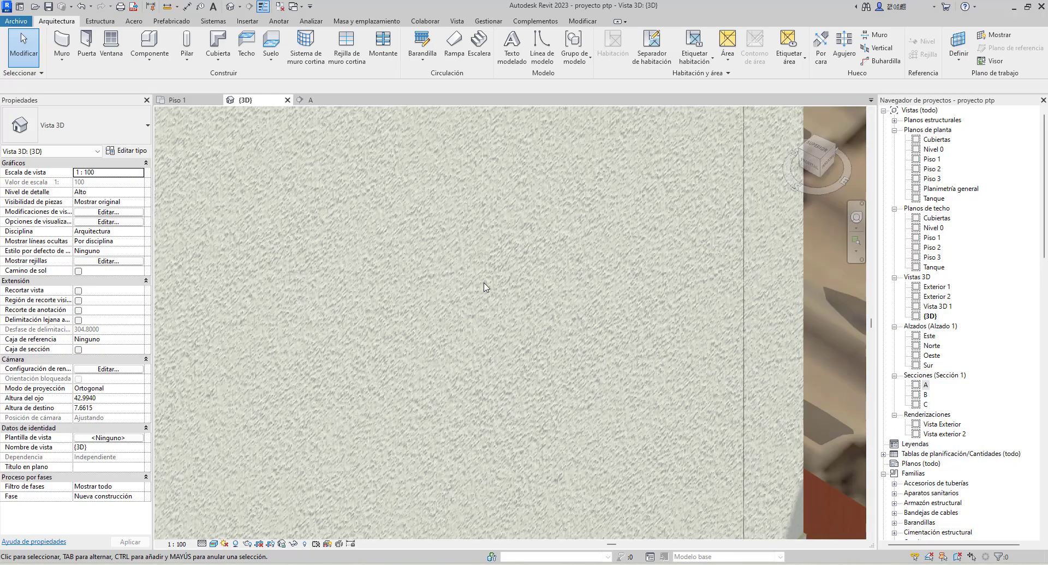
pyautogui.scroll(-8, 483, 288)
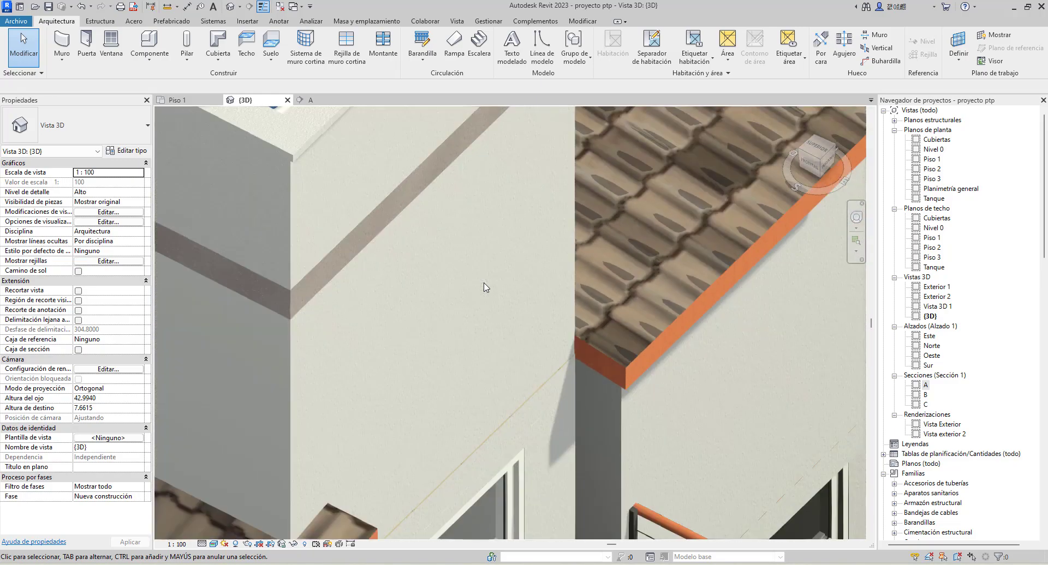
pyautogui.scroll(10, 540, 375)
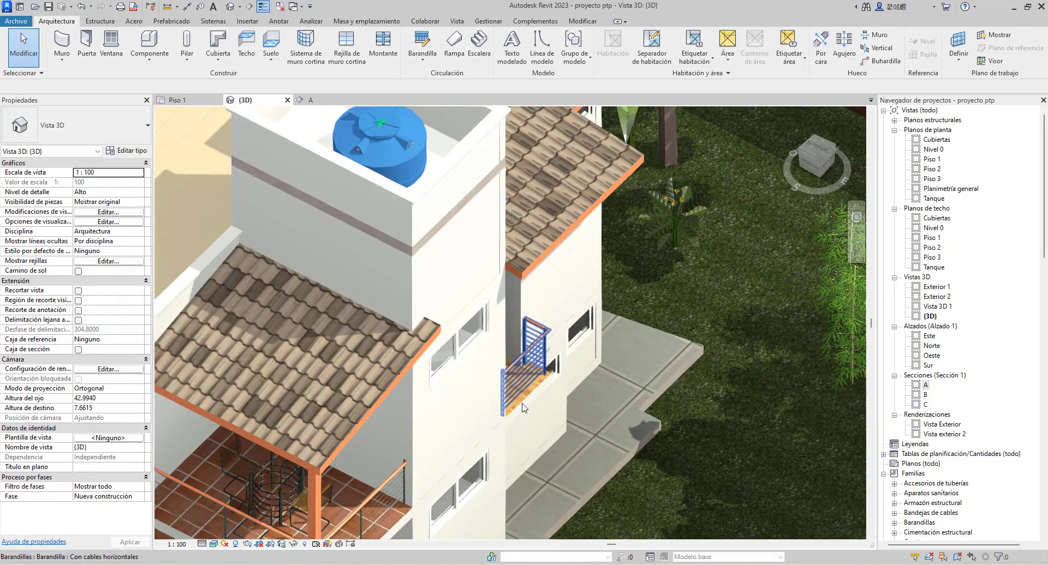
pyautogui.scroll(-6, 540, 375)
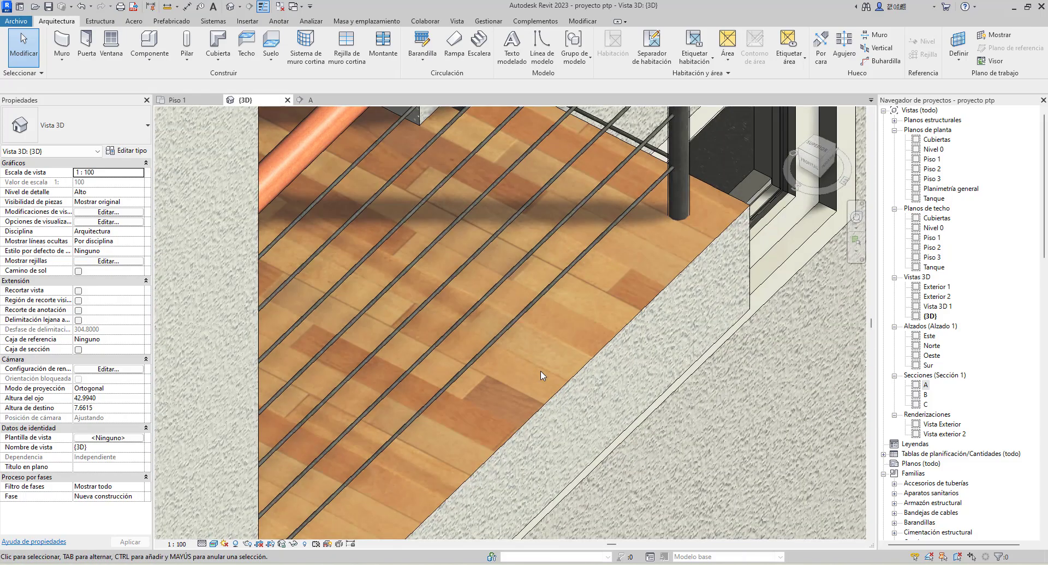
pyautogui.scroll(10, 601, 482)
pyautogui.scroll(2, 581, 476)
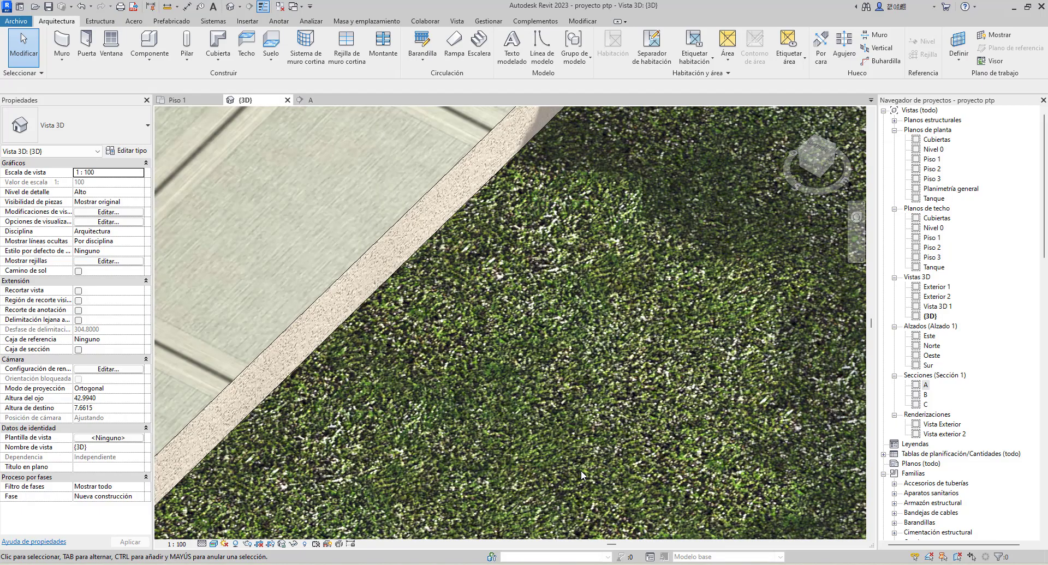
pyautogui.scroll(-8, 449, 386)
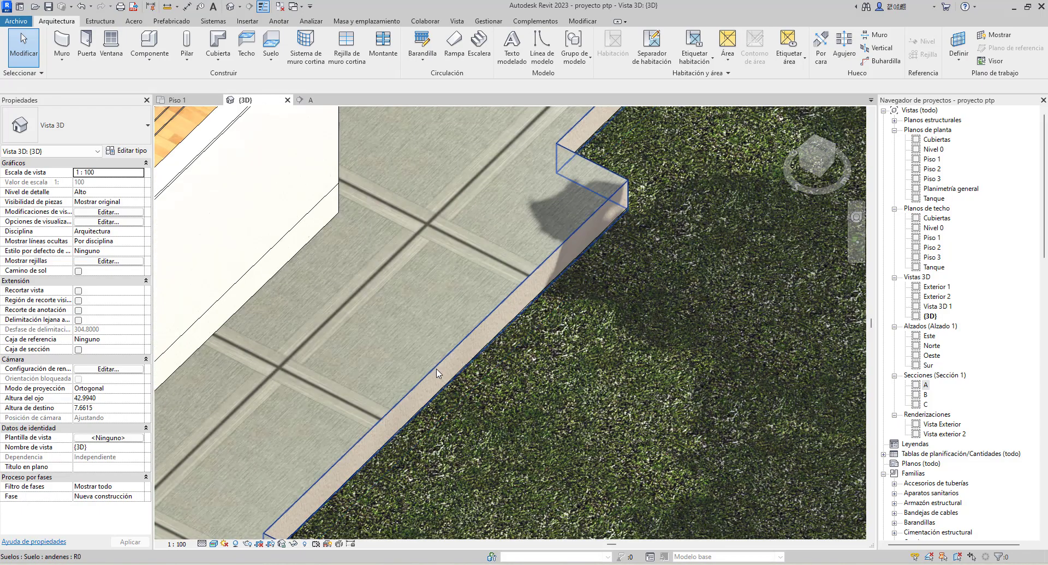
pyautogui.scroll(-8, 437, 368)
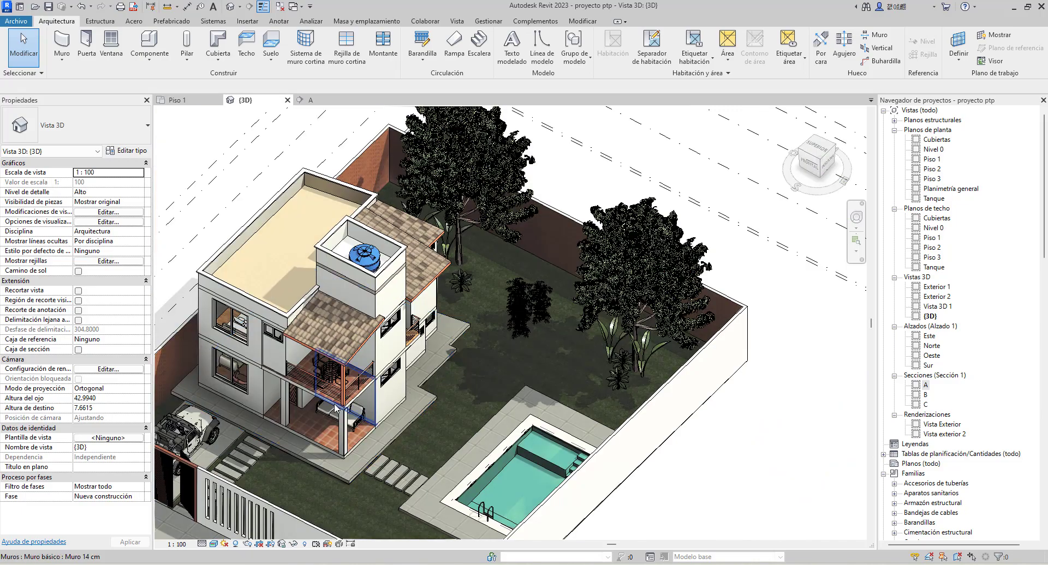
pyautogui.moveTo(380, 361); pyautogui.dragTo(443, 346, button='middle')
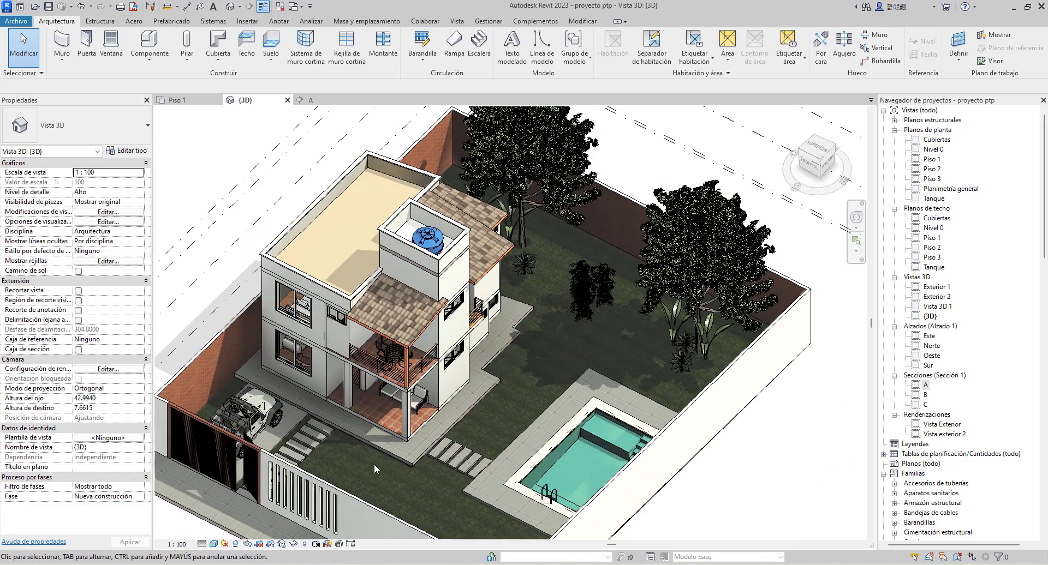
# Set the 3D view's visual style to Línea oculta and toggle its shadows off and back on
pyautogui.click(213, 544)
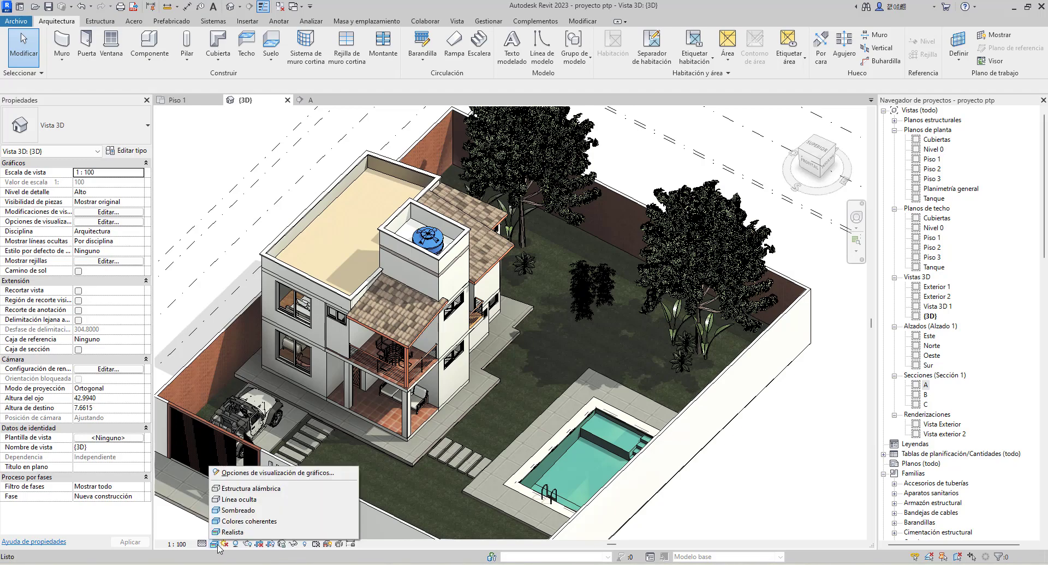
pyautogui.click(240, 501)
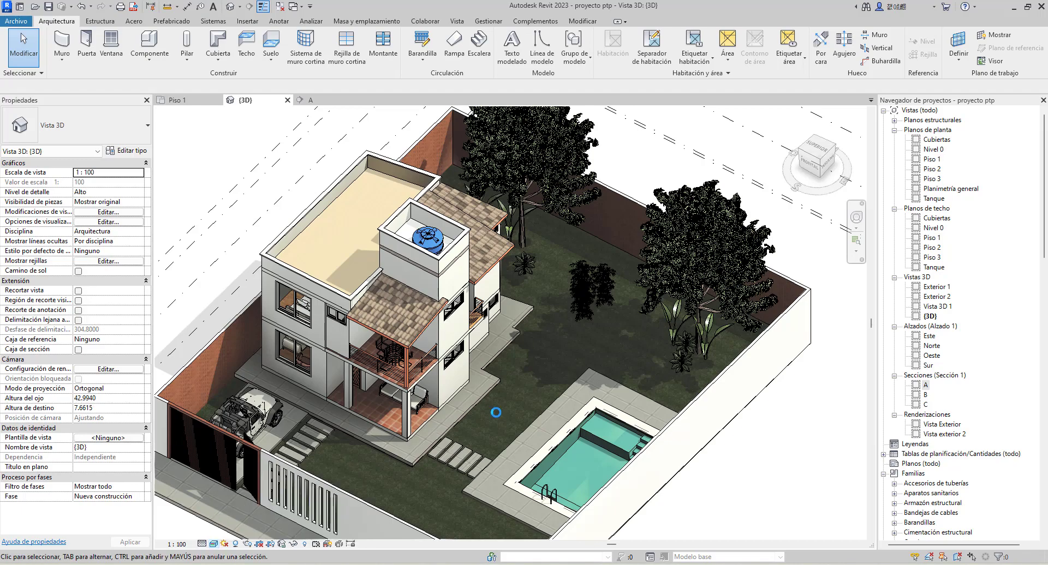
pyautogui.click(236, 544)
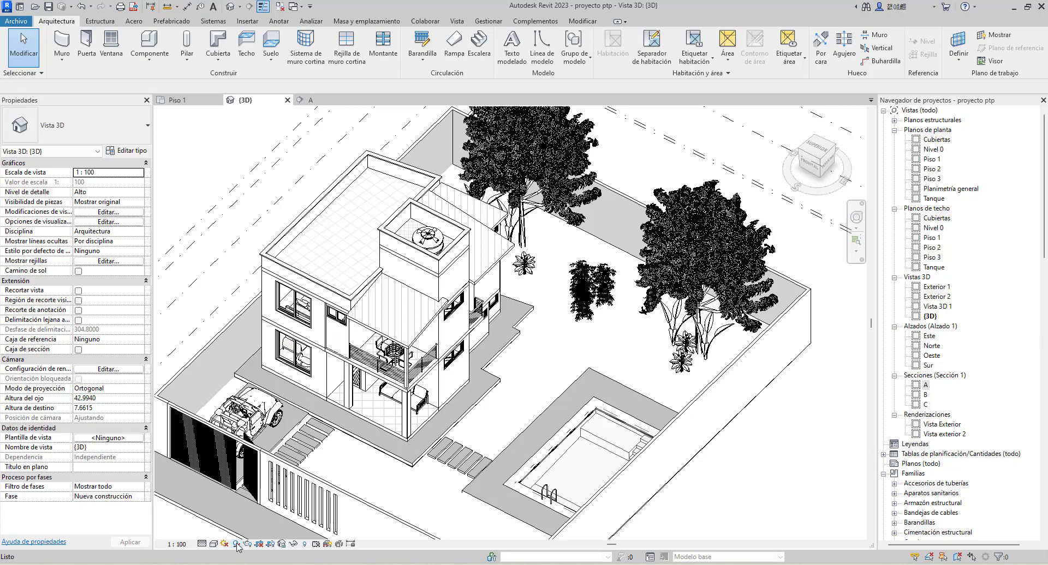
pyautogui.click(237, 544)
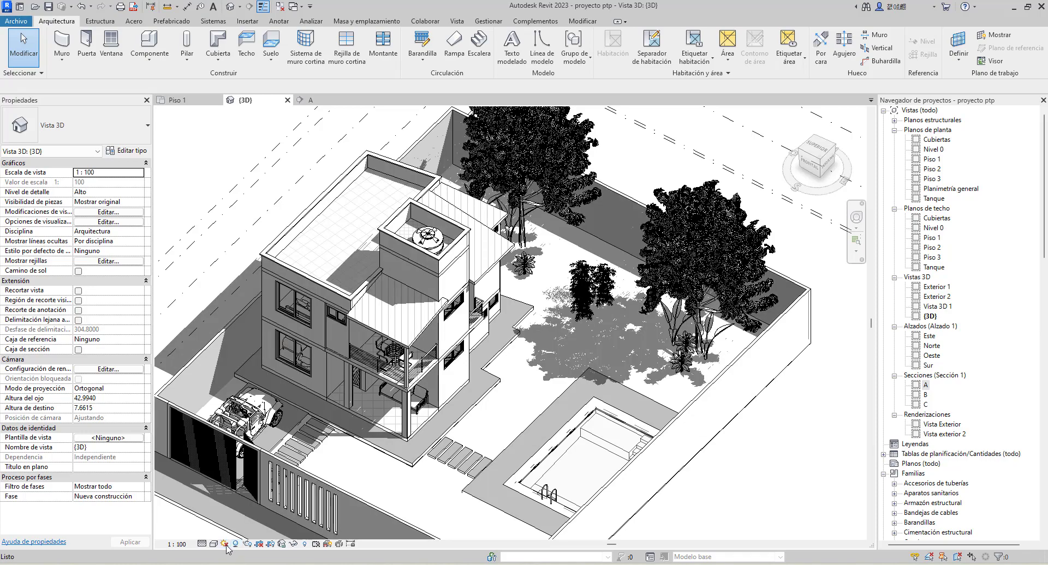
# Apply the lighting preset Luz solar desde parte superior izquierda in the 3D view's sun settings
pyautogui.click(225, 544)
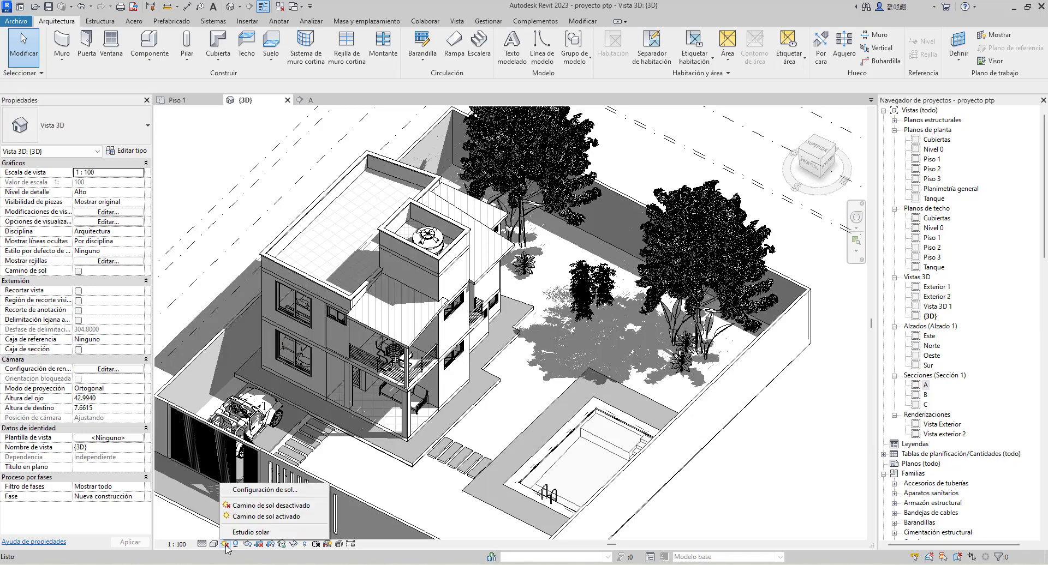
pyautogui.click(270, 490)
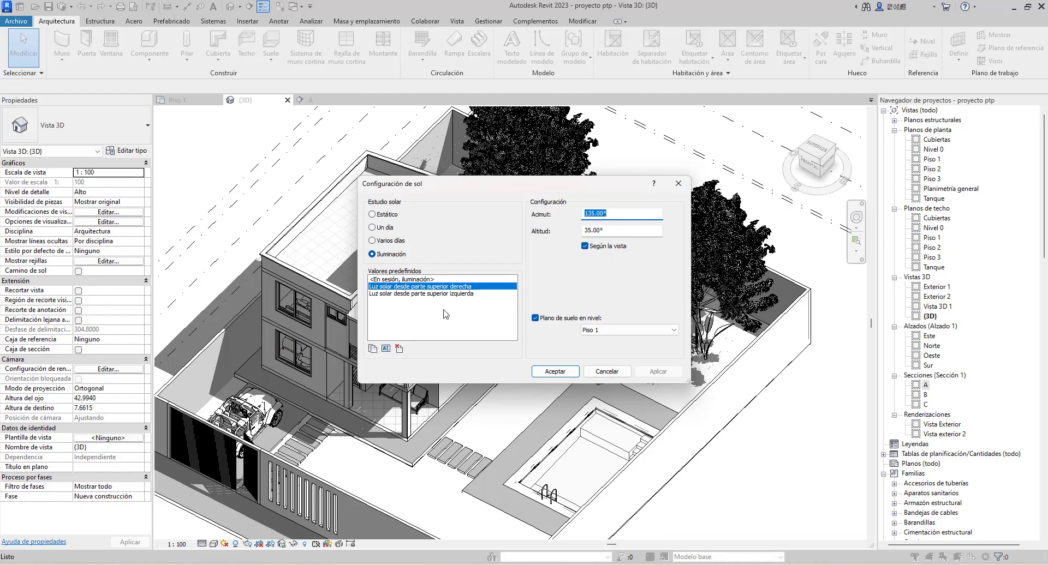
pyautogui.click(433, 295)
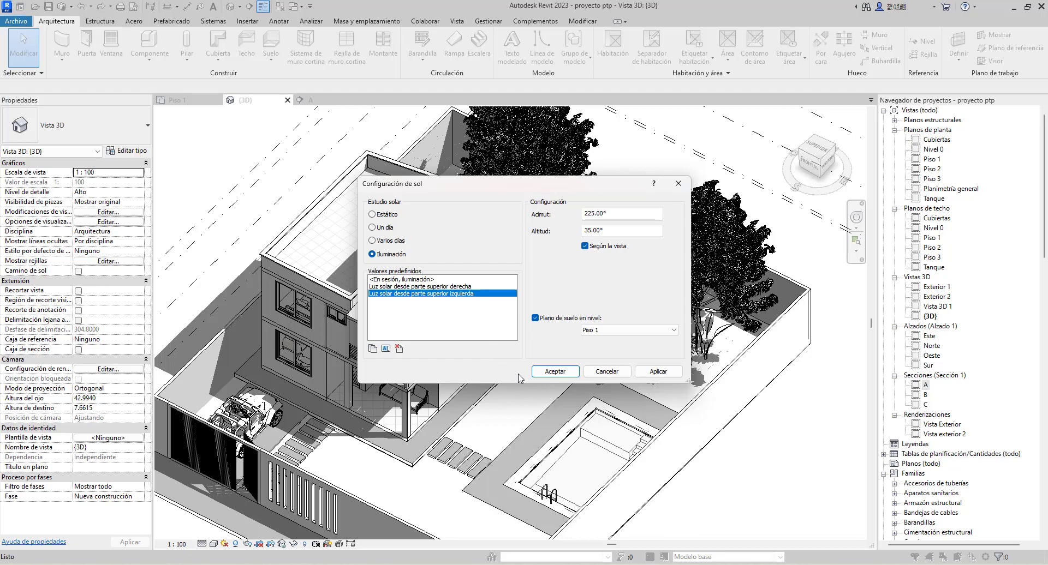
pyautogui.click(648, 376)
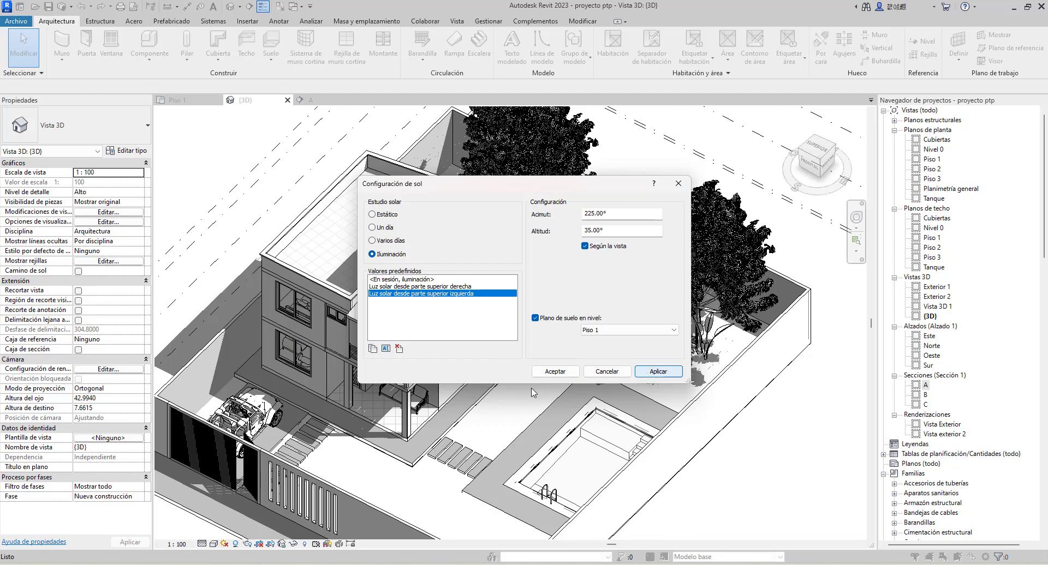
pyautogui.click(548, 373)
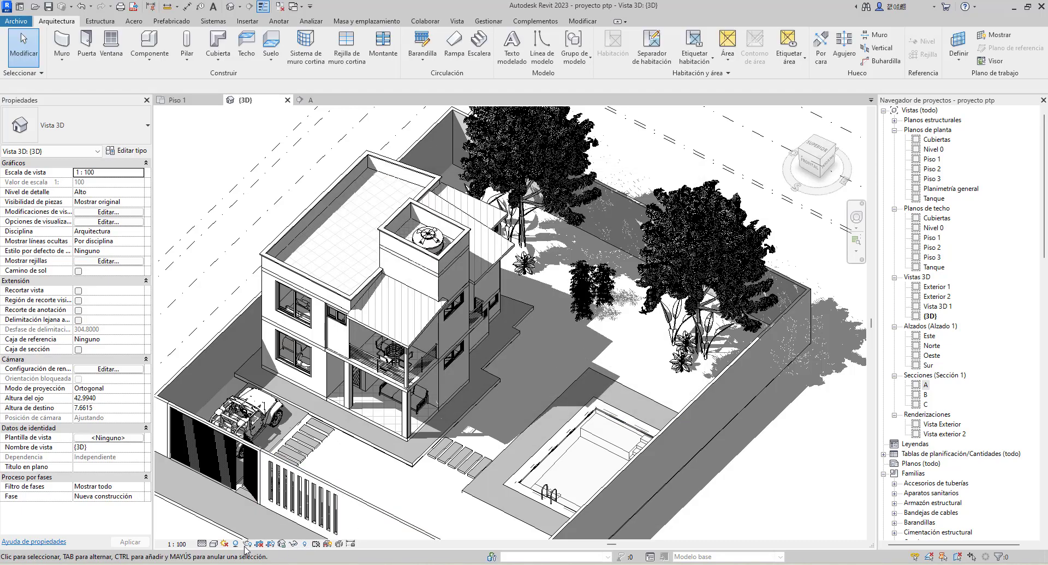
# Apply the Un día solar study with its in-session preset in the sun settings, accepting the existing project location on the map
pyautogui.click(224, 544)
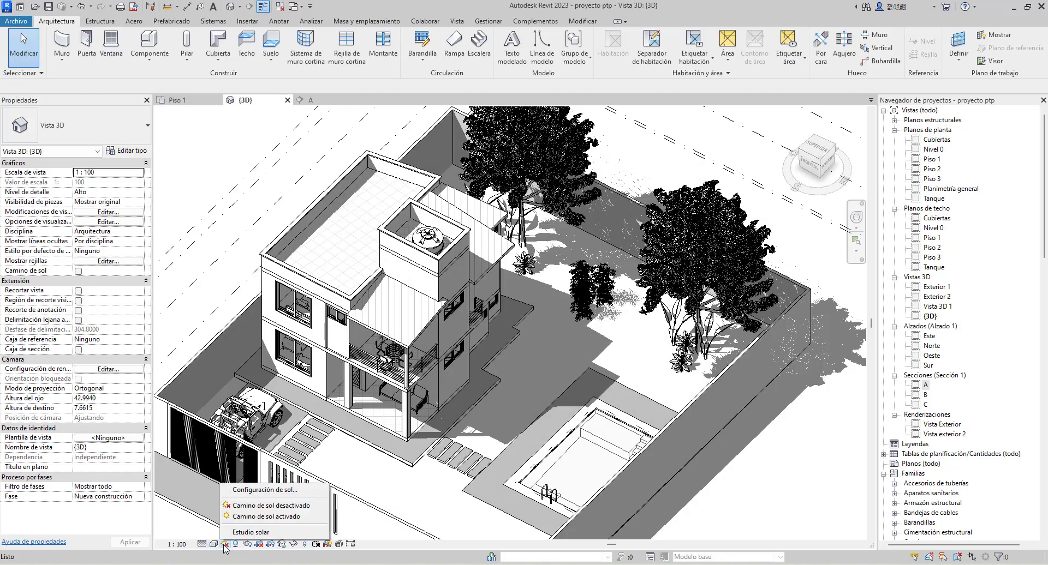
pyautogui.click(259, 490)
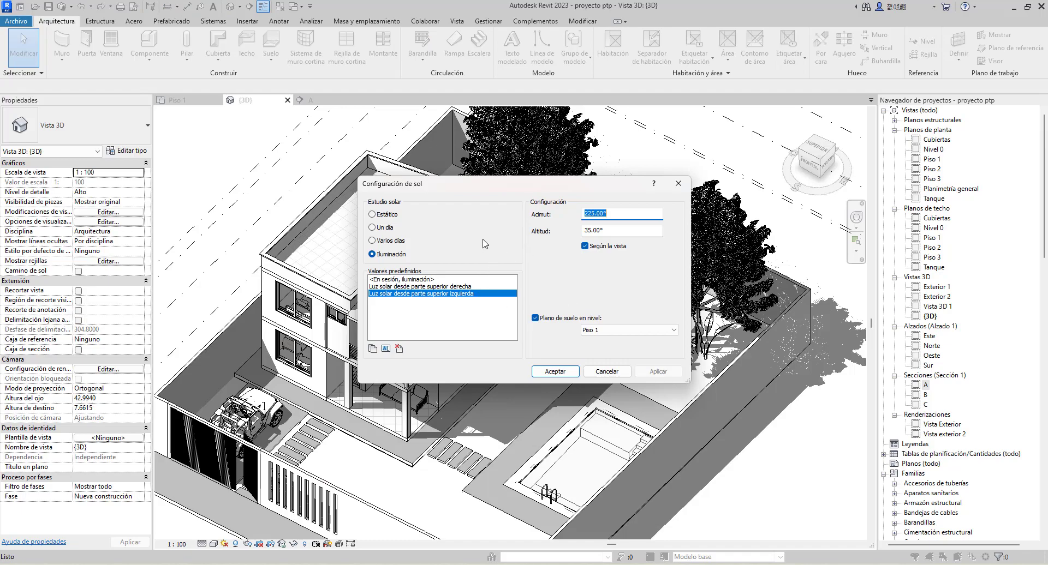
pyautogui.click(386, 229)
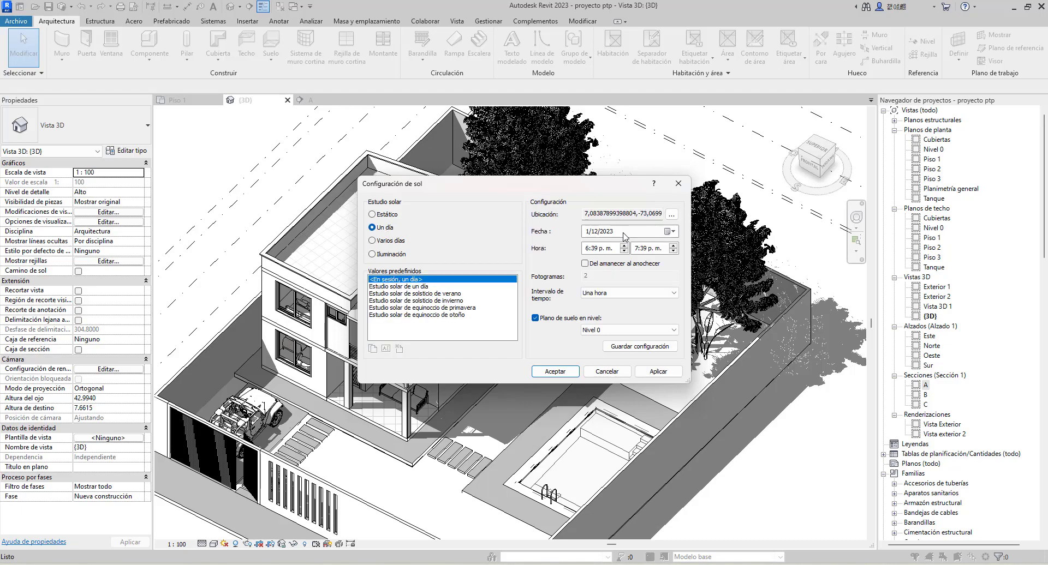
pyautogui.click(672, 215)
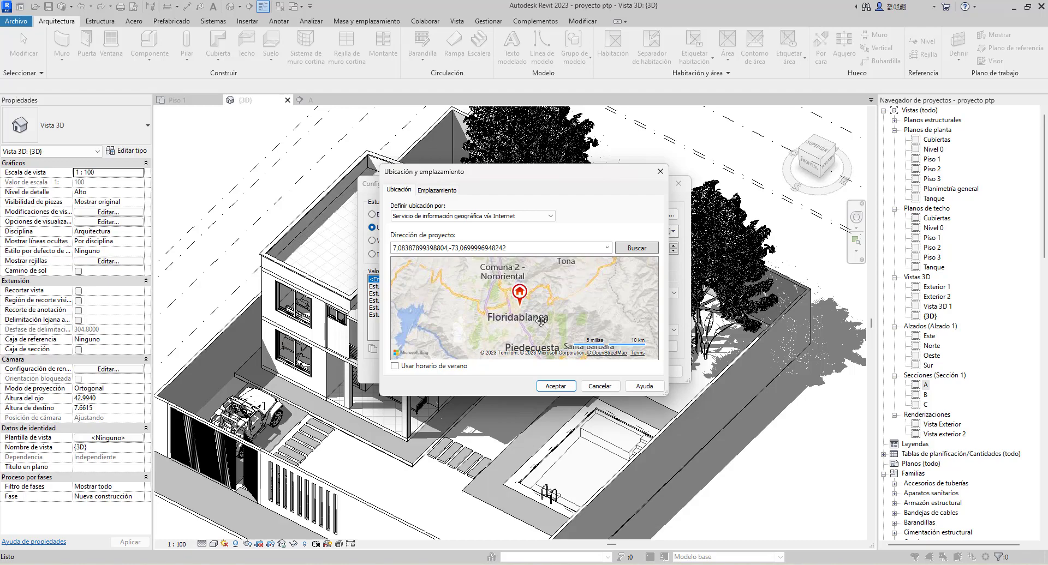
pyautogui.click(558, 386)
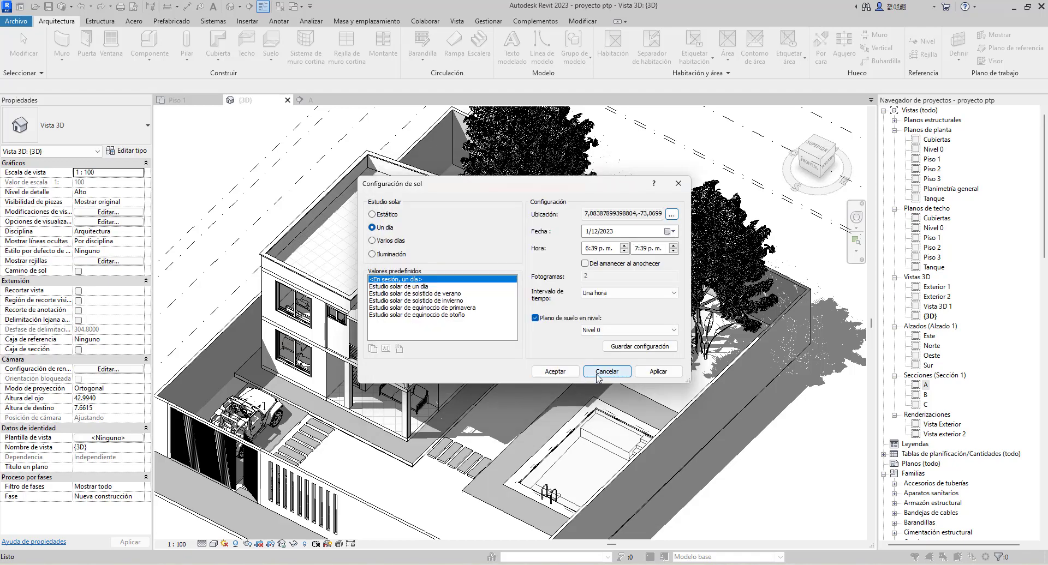
pyautogui.click(654, 372)
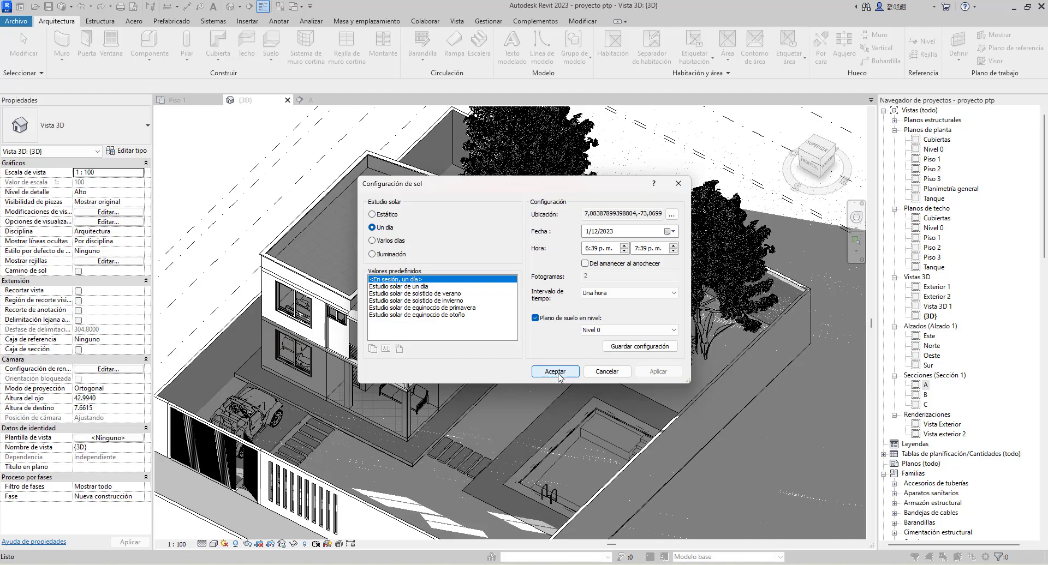
pyautogui.click(557, 373)
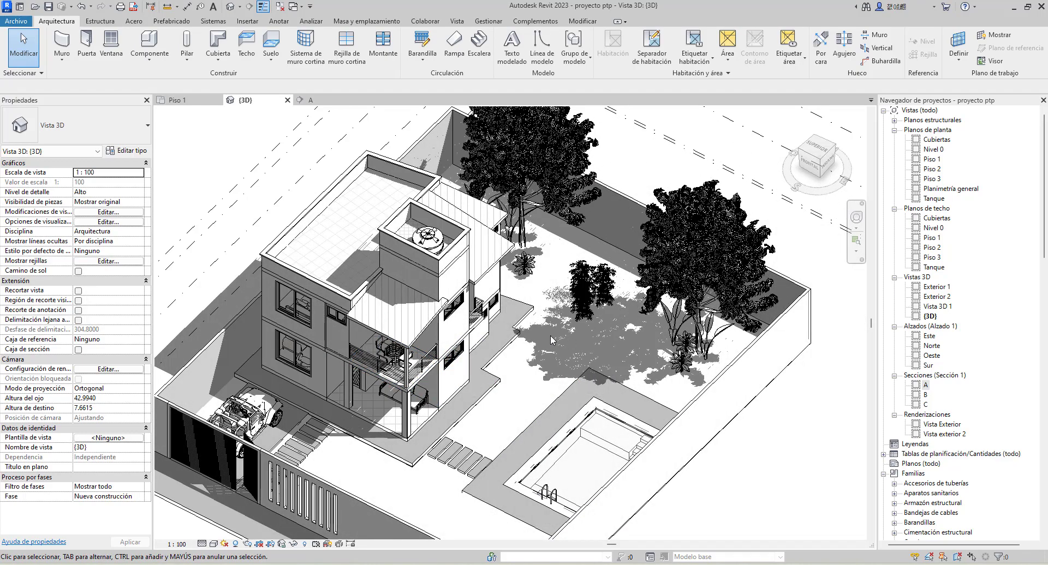
# Examine the shadows cast by the house, trees and perimeter walls in the 3D view from different angles and distances
pyautogui.scroll(-4, 490, 295)
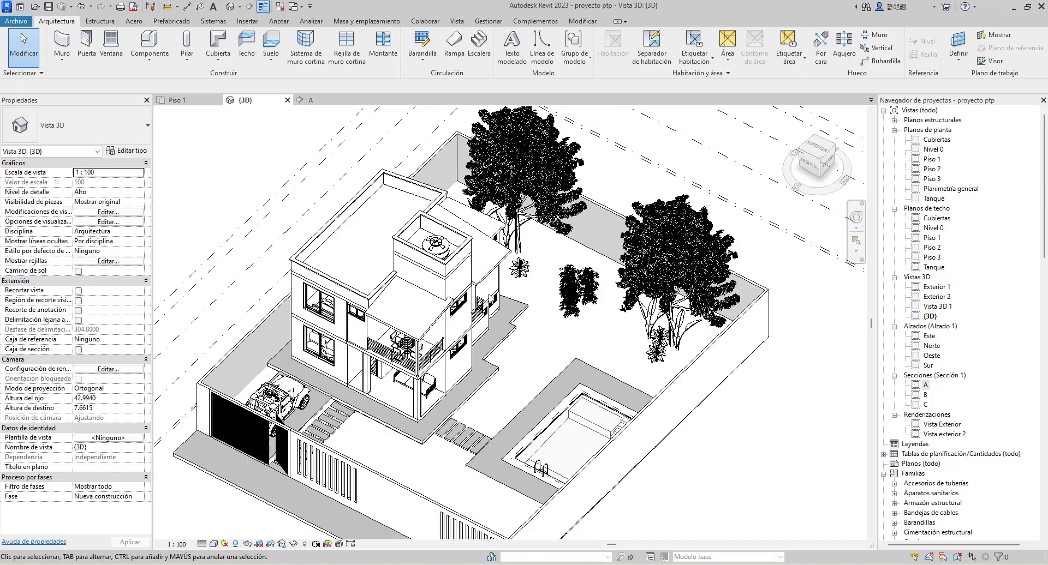
pyautogui.scroll(5, 490, 295)
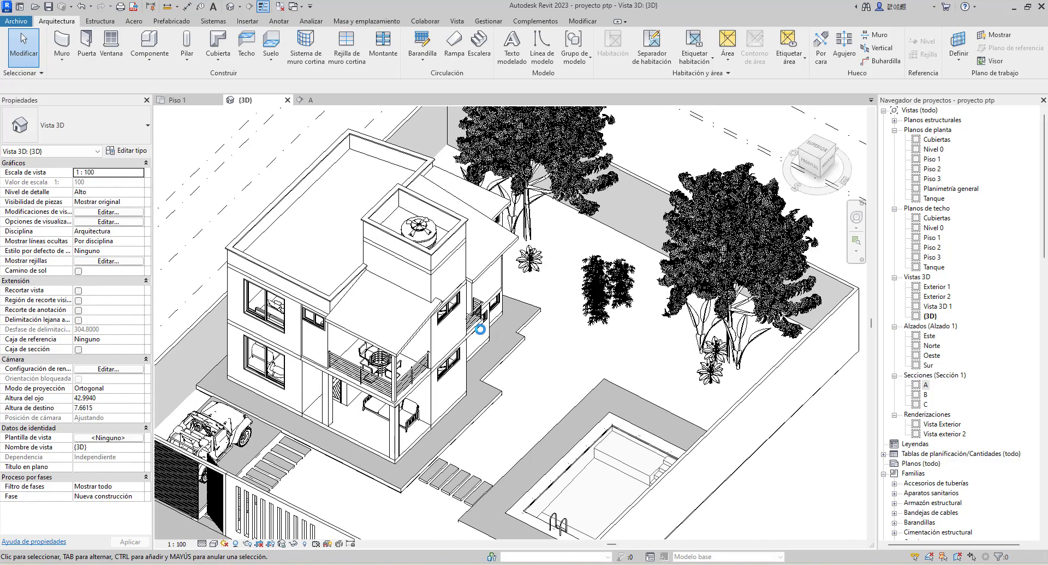
pyautogui.scroll(-1, 479, 330)
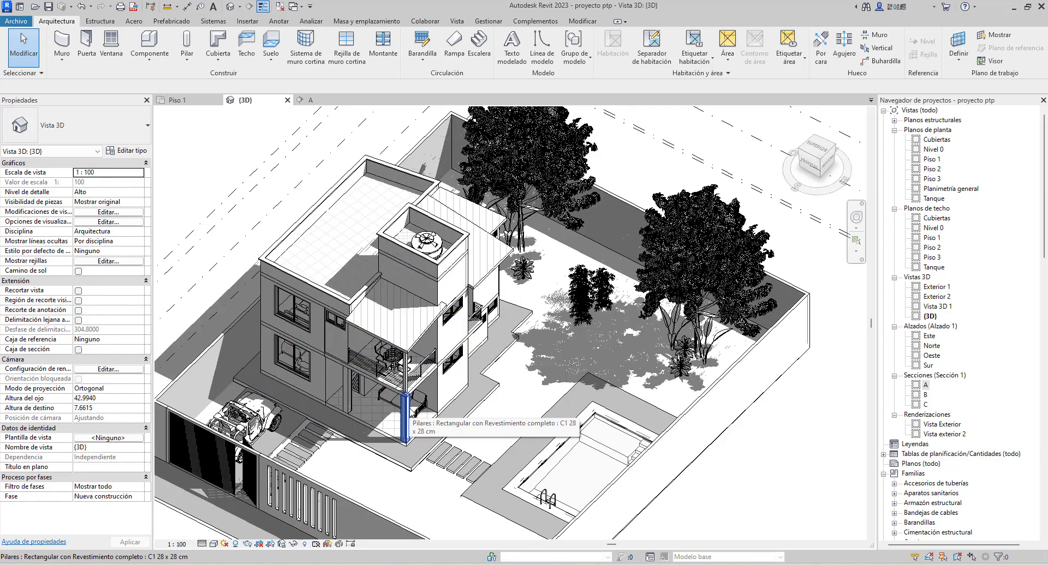
pyautogui.click(408, 412)
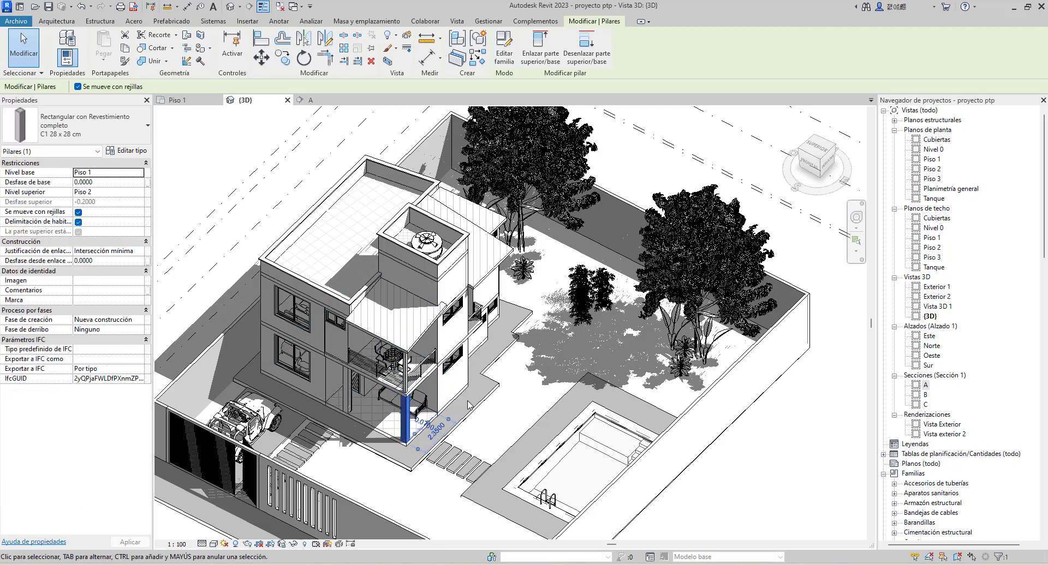
pyautogui.keyDown('shift'); pyautogui.moveTo(467, 405); pyautogui.dragTo(544, 375, button='middle'); pyautogui.keyUp('shift')
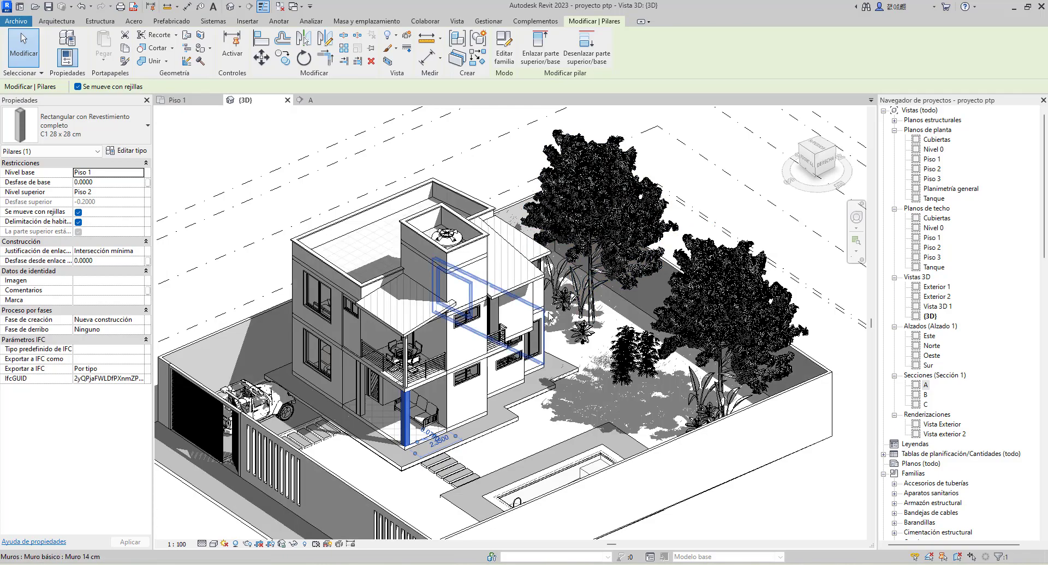
pyautogui.scroll(-3, 547, 314)
pyautogui.press('Escape')
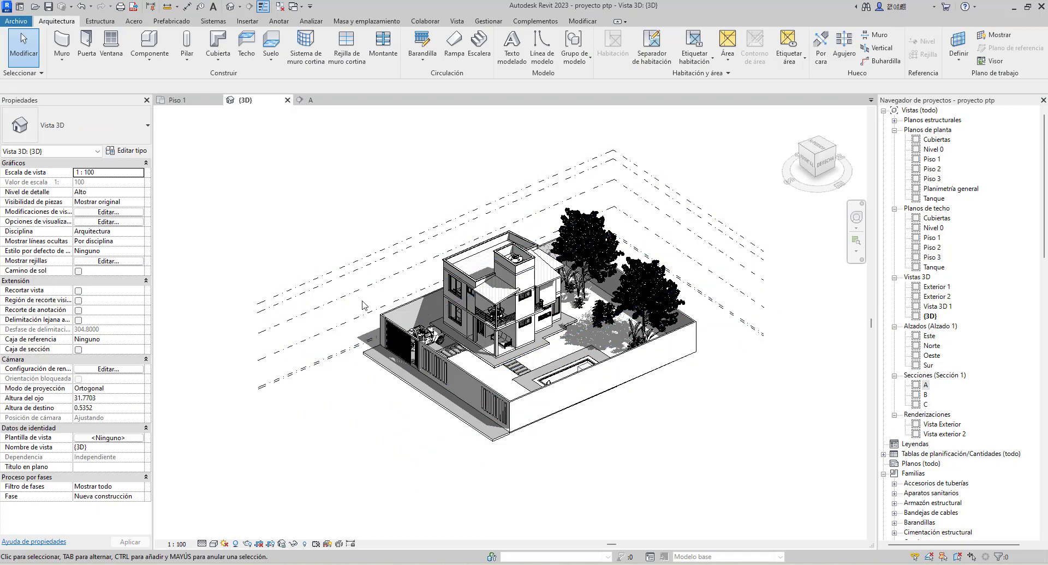
# Switch to the Piso 1 floor plan and show its crop region
pyautogui.click(180, 101)
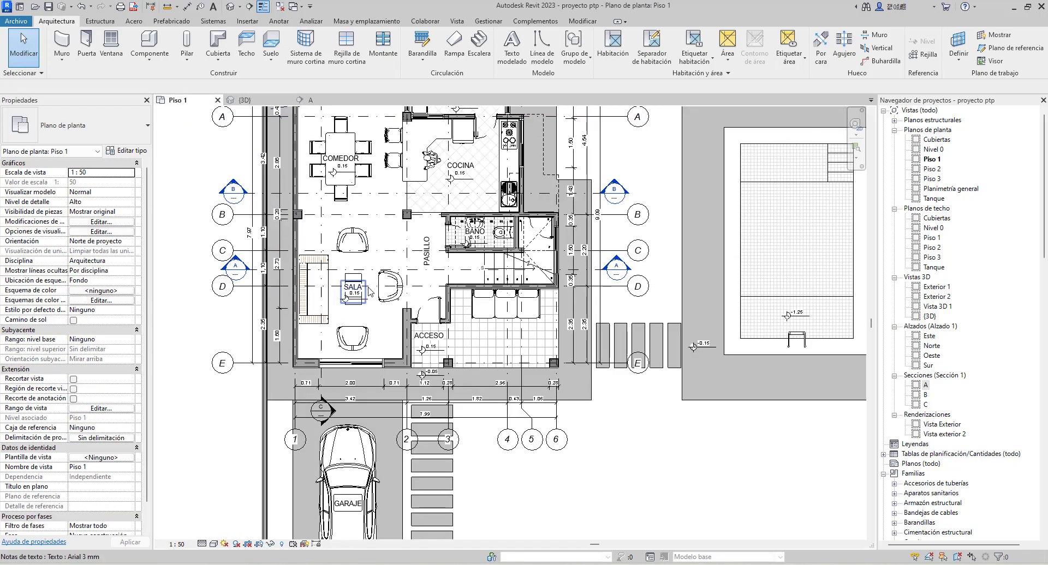
pyautogui.scroll(-6, 370, 291)
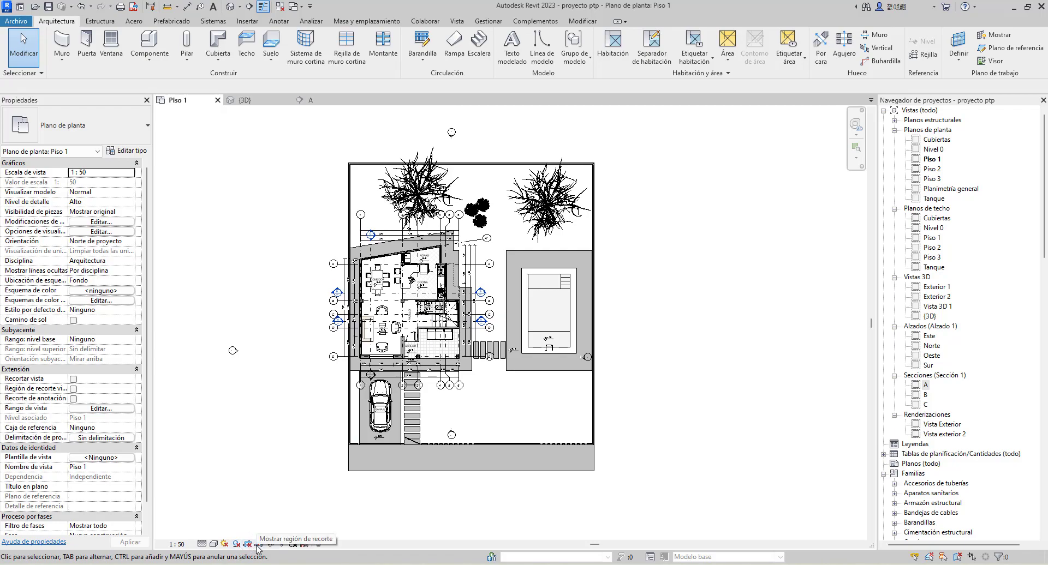
pyautogui.click(258, 545)
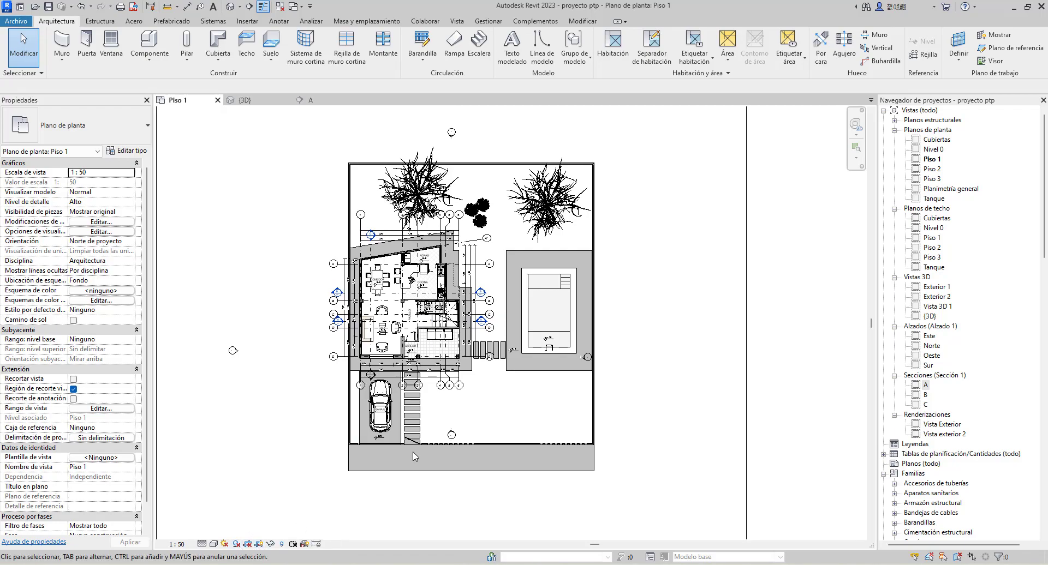
pyautogui.scroll(-3, 502, 382)
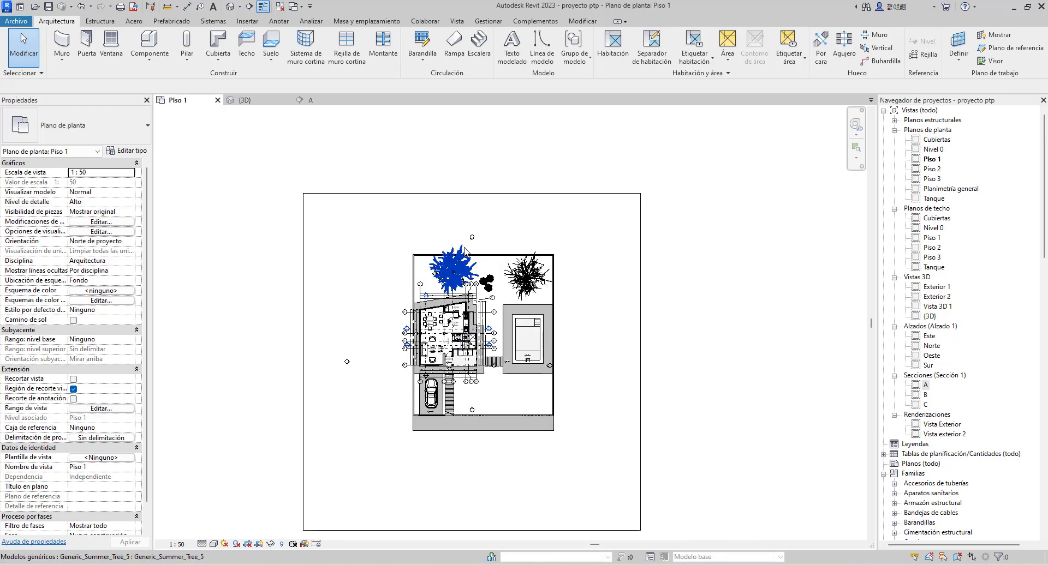
# Shrink the crop region on all four sides so it closely frames the house and its grid bubbles
pyautogui.click(500, 194)
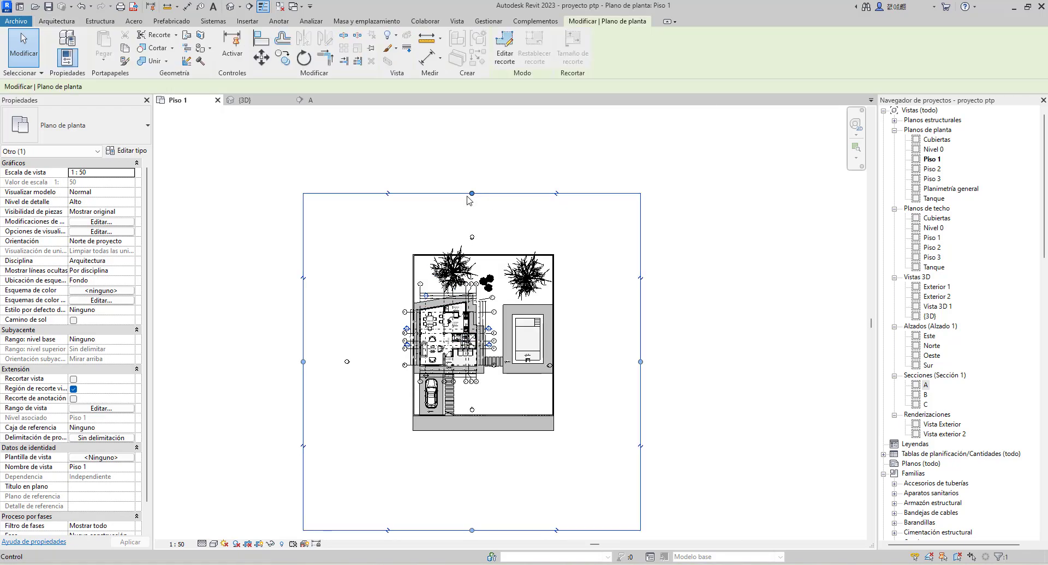
pyautogui.moveTo(471, 194); pyautogui.dragTo(471, 284)
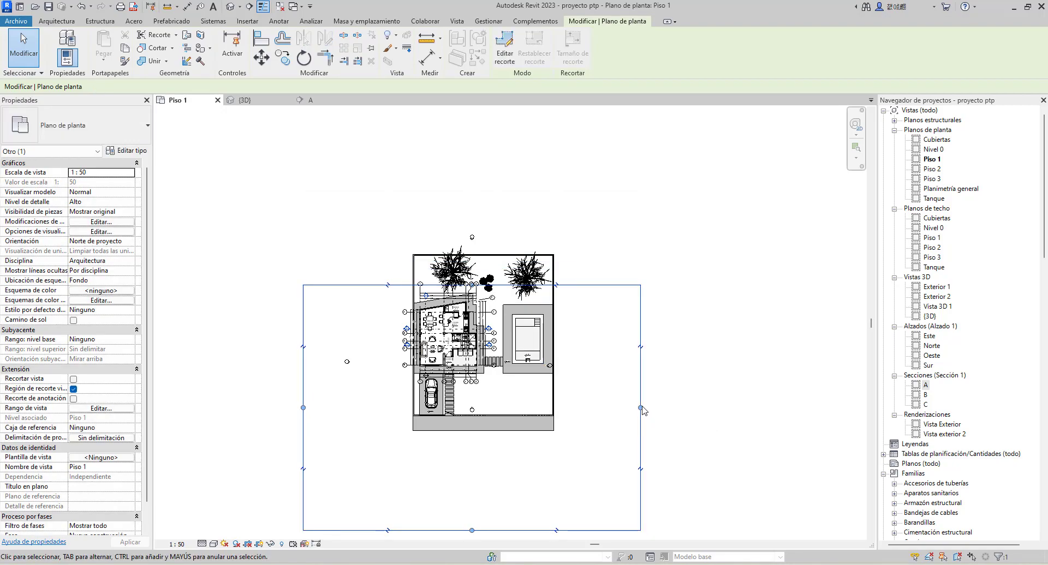
pyautogui.moveTo(640, 408); pyautogui.dragTo(502, 410)
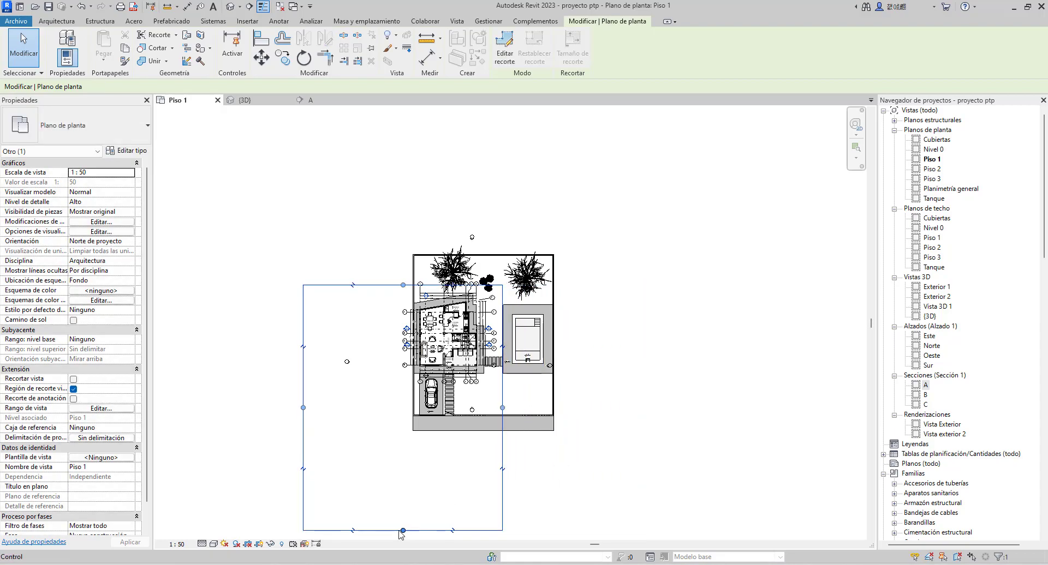
pyautogui.moveTo(402, 532); pyautogui.dragTo(403, 391)
pyautogui.moveTo(302, 337); pyautogui.dragTo(395, 334)
pyautogui.scroll(2, 509, 337)
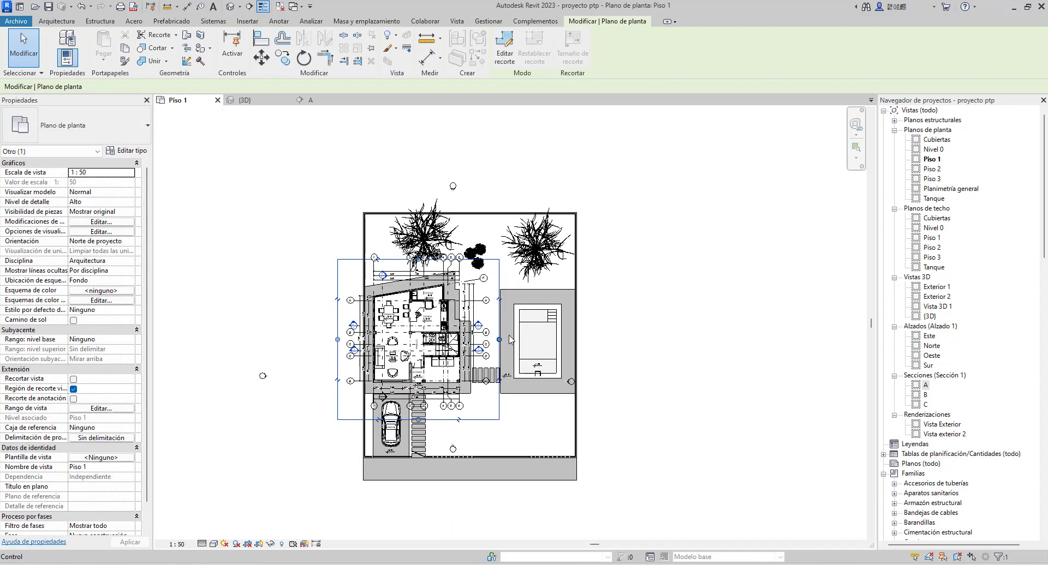
pyautogui.moveTo(509, 336); pyautogui.dragTo(570, 324, button='middle')
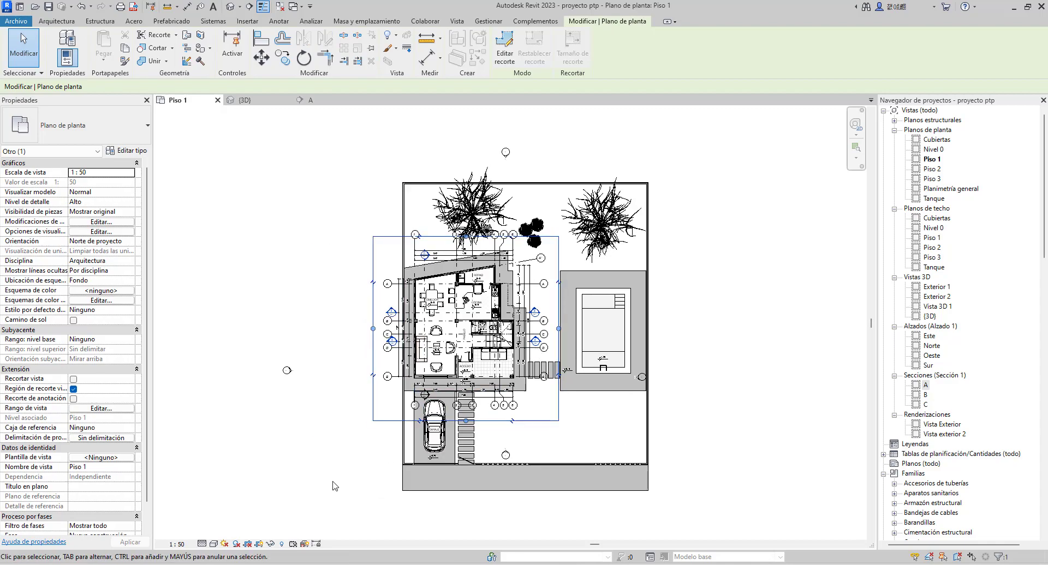
# Crop the Piso 1 plan to the region, turn the cropping off again, and hide the crop region
pyautogui.click(247, 544)
pyautogui.scroll(2, 480, 282)
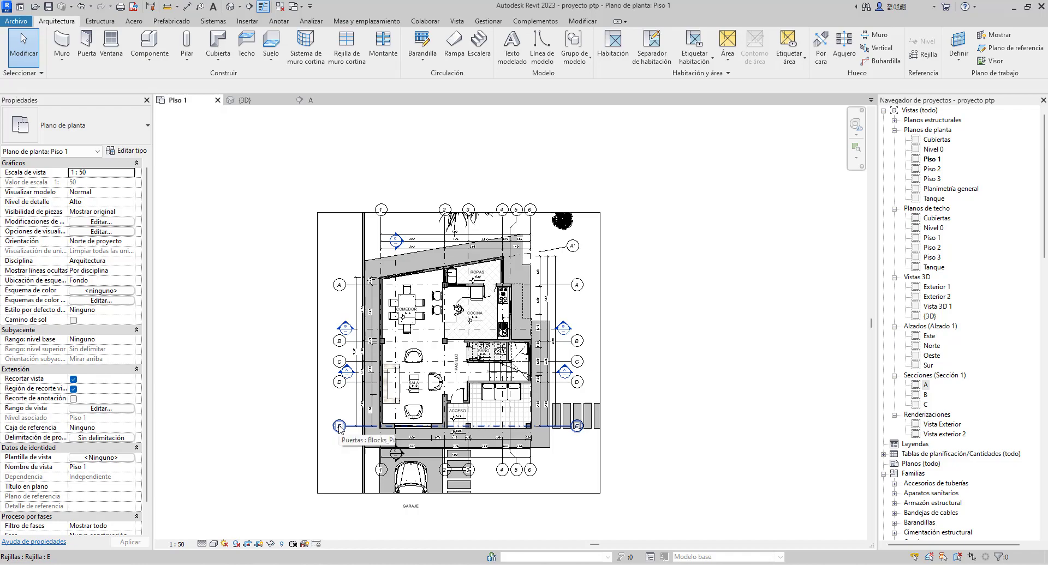
pyautogui.click(248, 544)
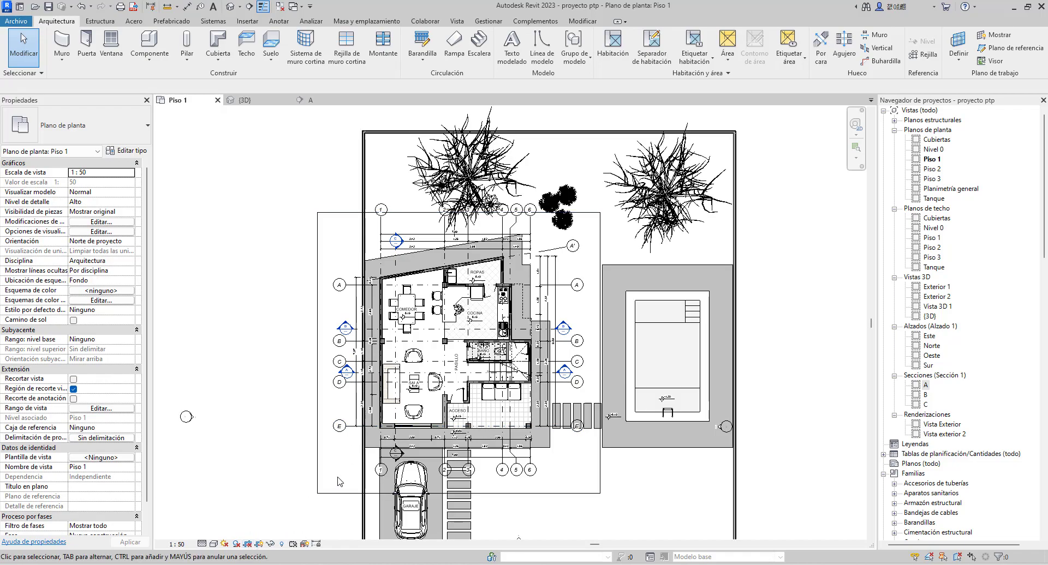
pyautogui.click(258, 545)
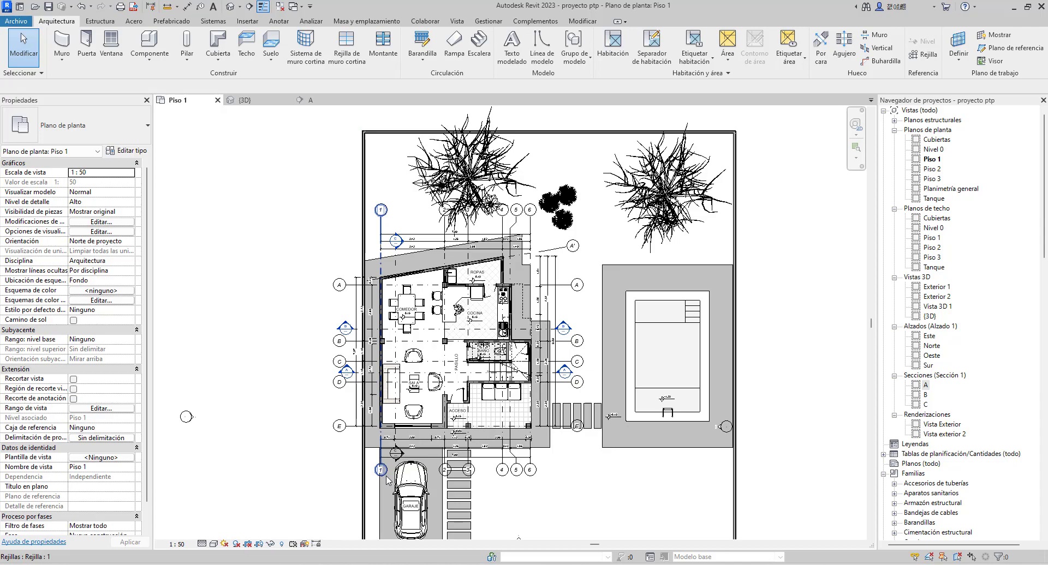
# Select all instances of the SALA armchair visible in the Piso 1 plan and hide those elements temporarily
pyautogui.scroll(2, 487, 436)
pyautogui.scroll(1, 467, 396)
pyautogui.moveTo(468, 396); pyautogui.dragTo(498, 374, button='middle')
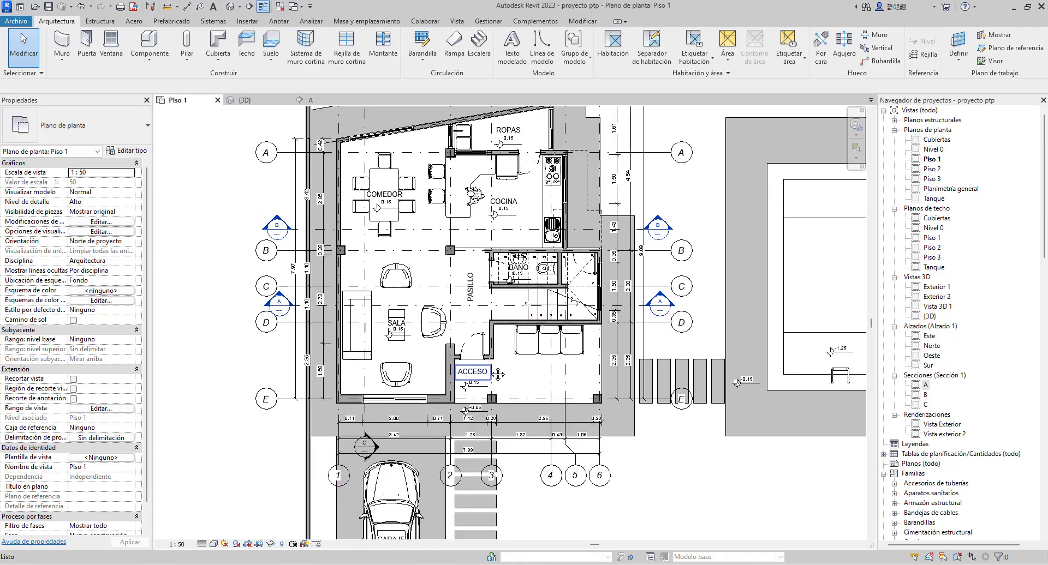
pyautogui.click(425, 314)
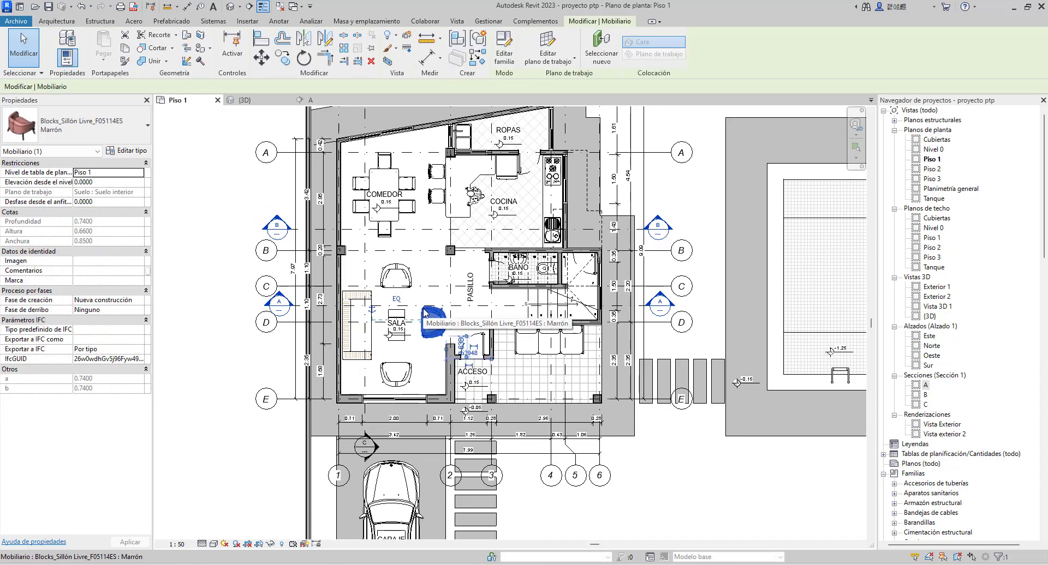
pyautogui.rightClick(425, 313)
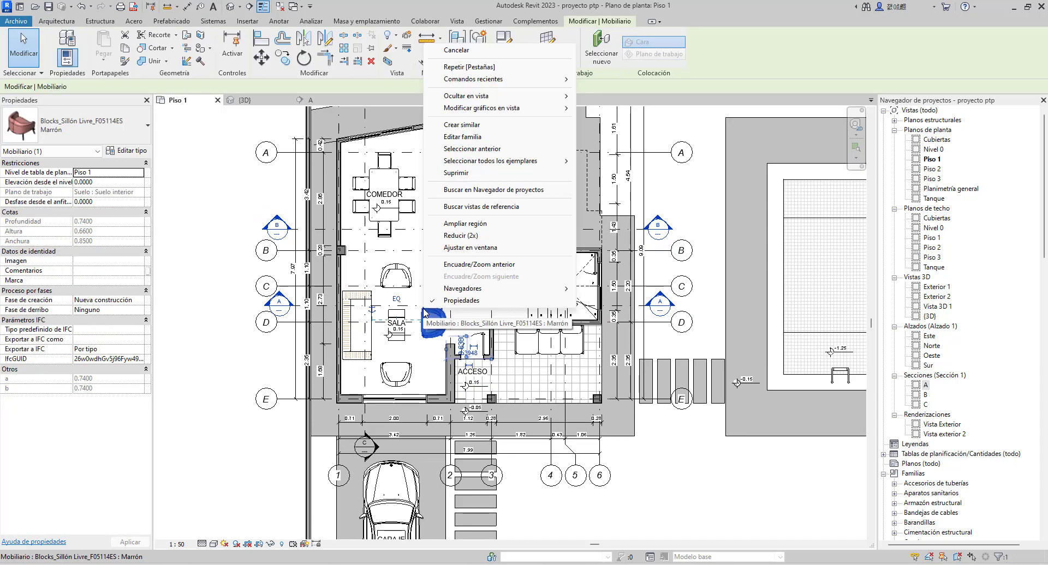
pyautogui.moveTo(493, 162)
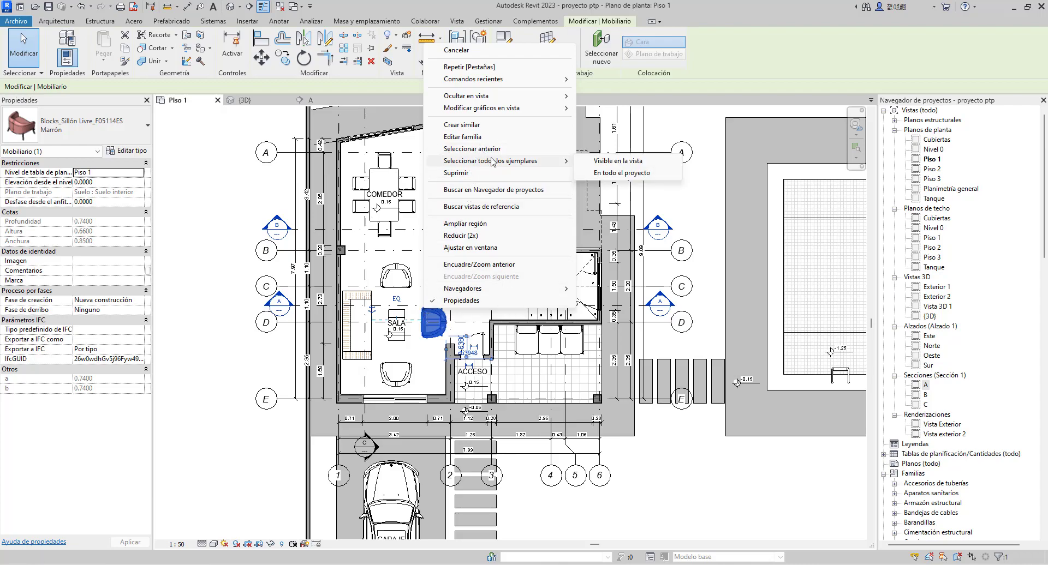
pyautogui.click(641, 161)
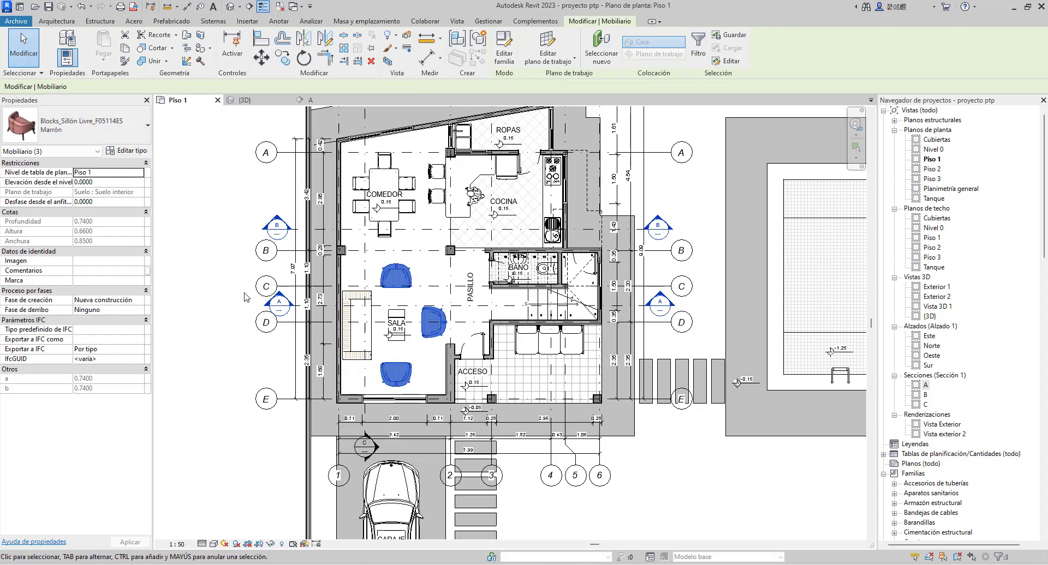
pyautogui.click(271, 544)
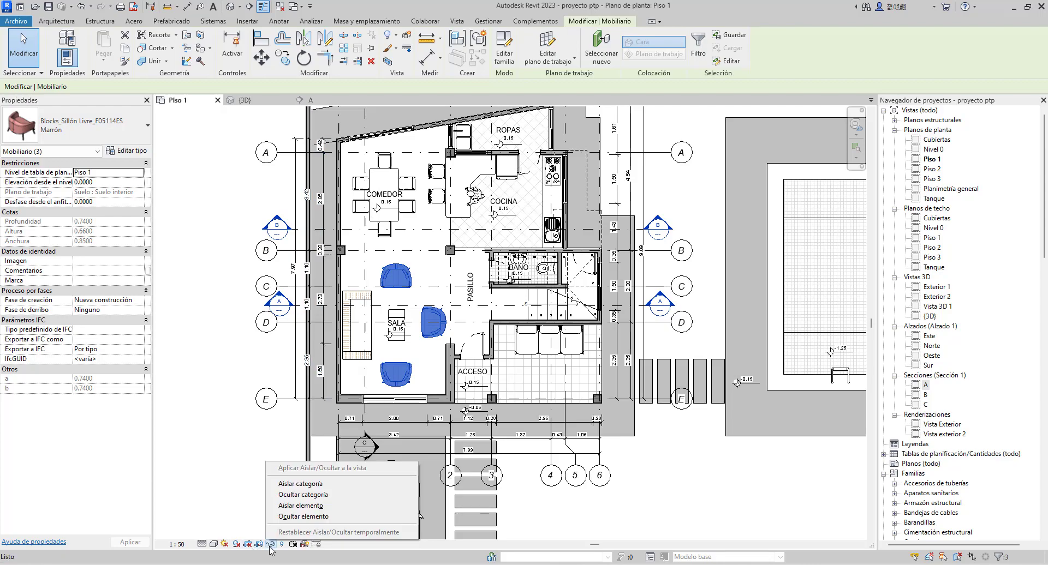
pyautogui.click(324, 518)
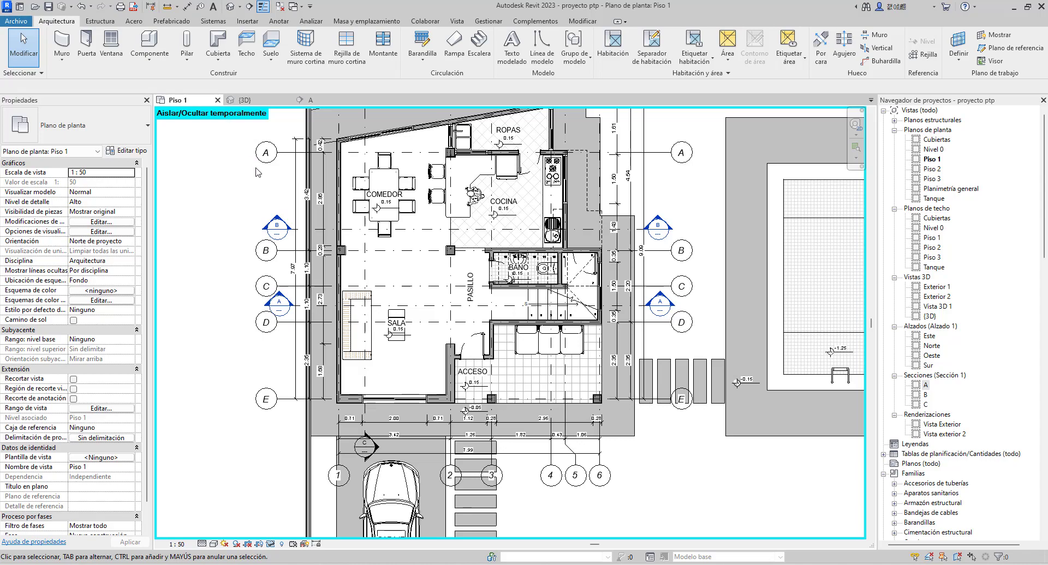
# Review the Gráficos settings in the program options, including the interface colours, and accept them
pyautogui.click(16, 22)
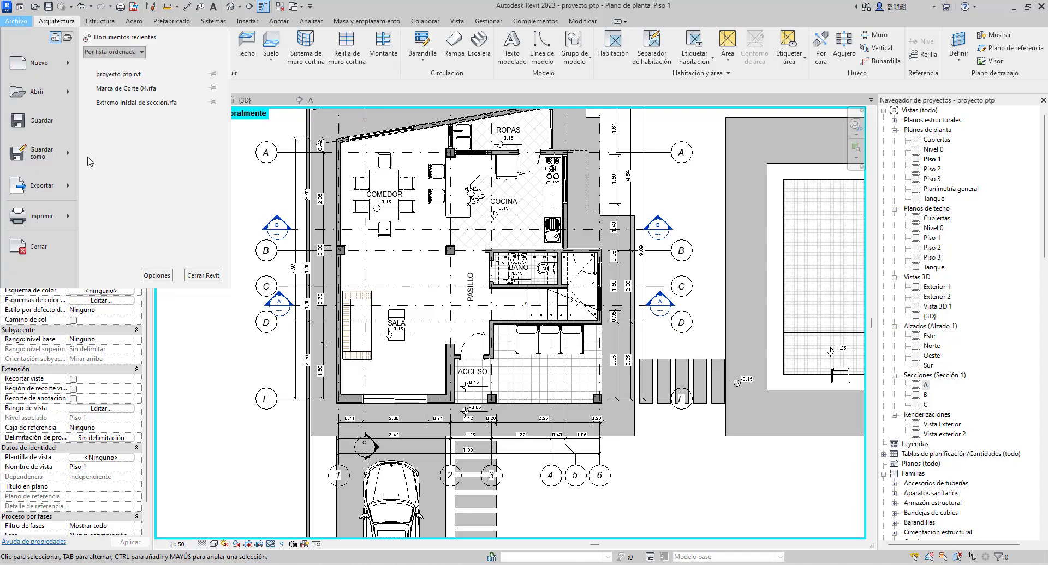
pyautogui.click(156, 274)
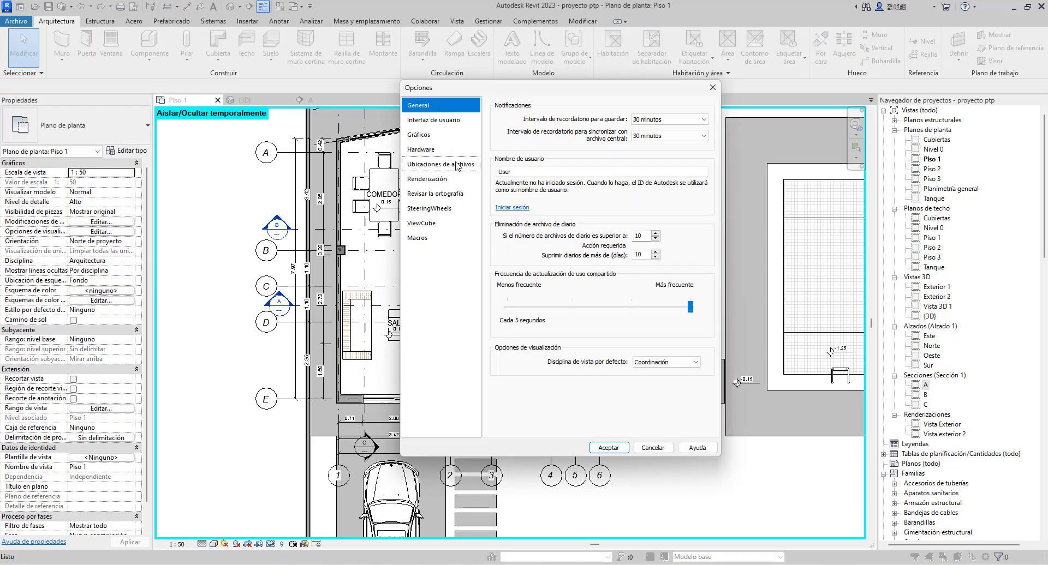
pyautogui.click(421, 134)
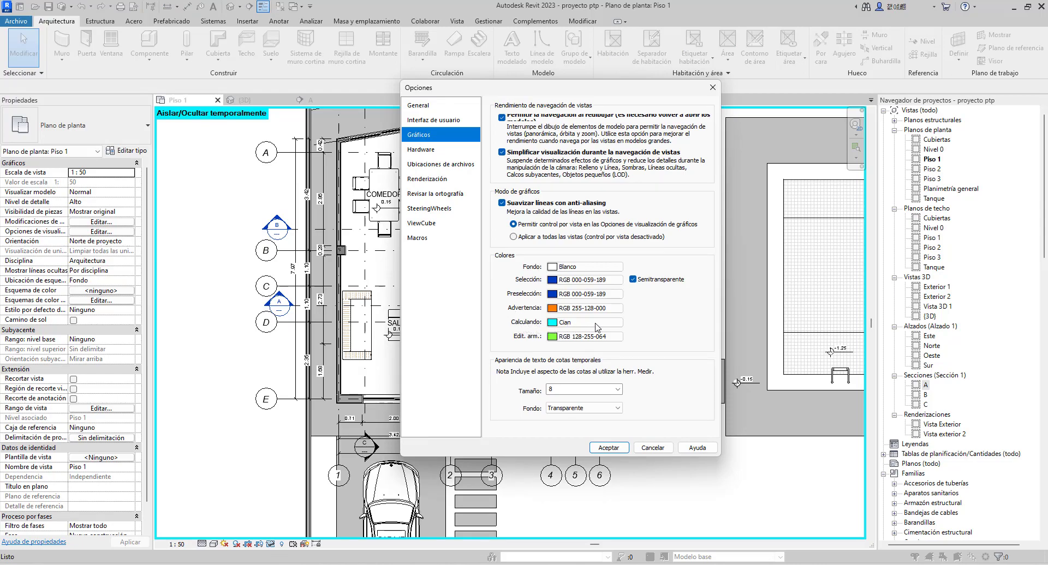
pyautogui.click(608, 447)
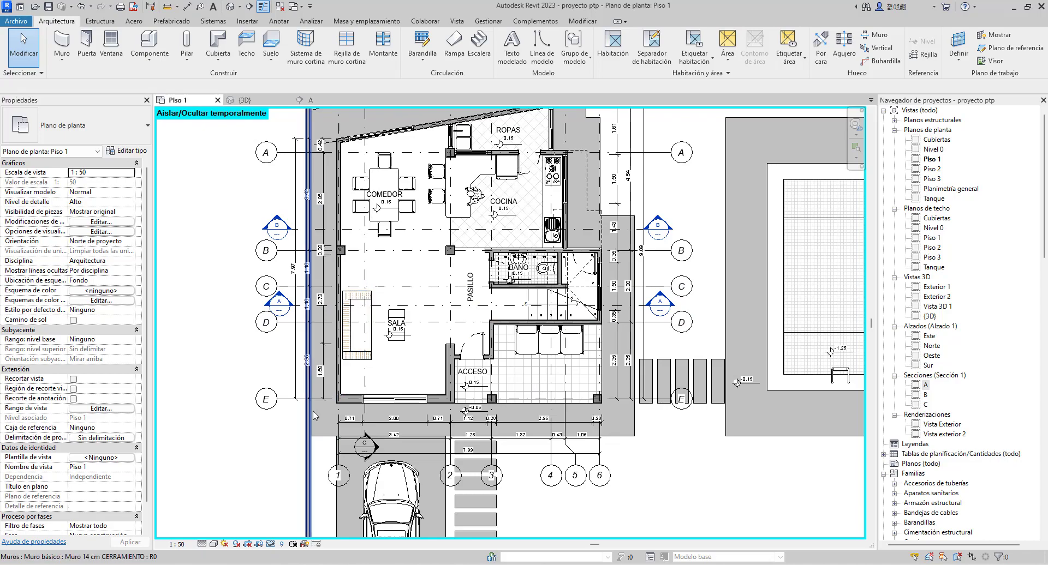
# Reveal the plan's hidden elements briefly, and reset the temporary hide/isolate mode
pyautogui.click(282, 545)
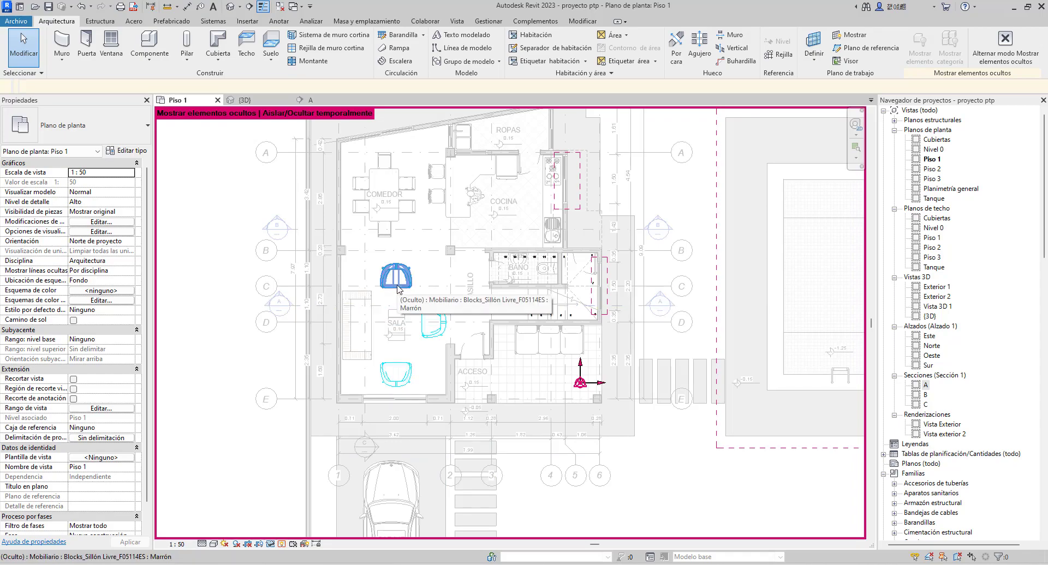
pyautogui.click(281, 545)
pyautogui.click(269, 546)
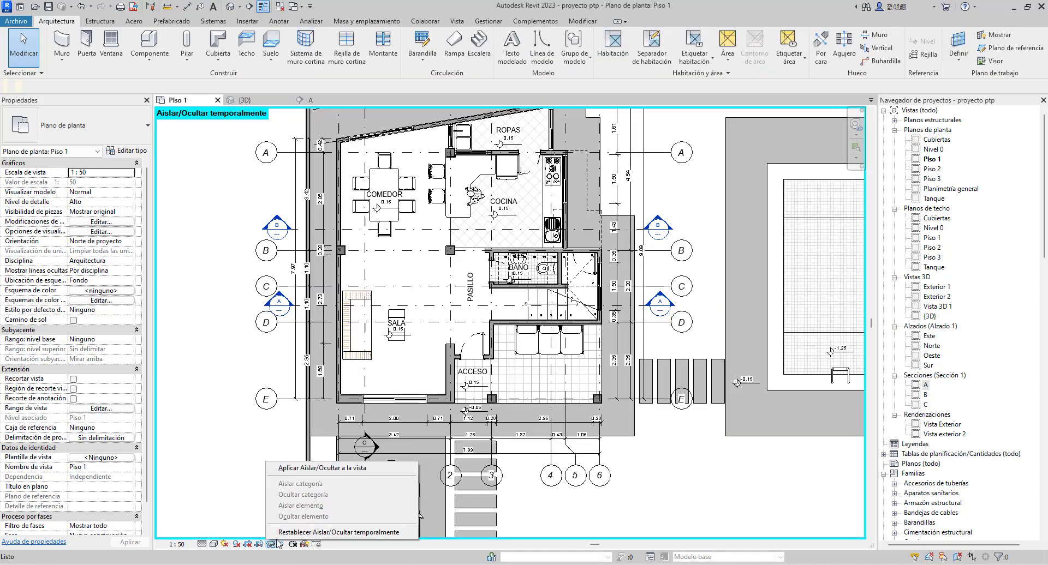
pyautogui.click(278, 534)
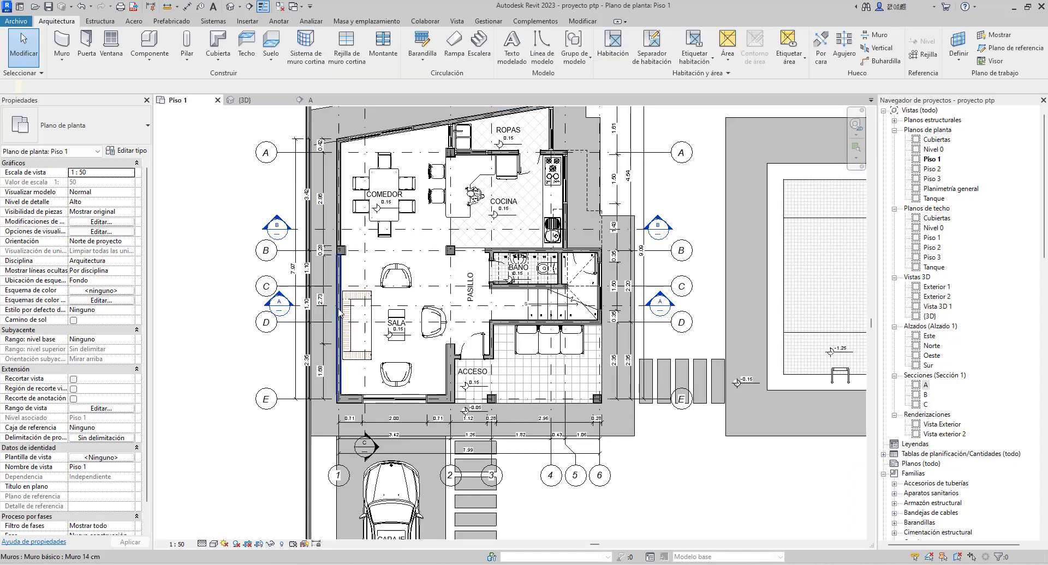
# Hide the SALA armchair nearest the dining area in the Piso 1 view as an individual element
pyautogui.click(402, 276)
pyautogui.rightClick(401, 275)
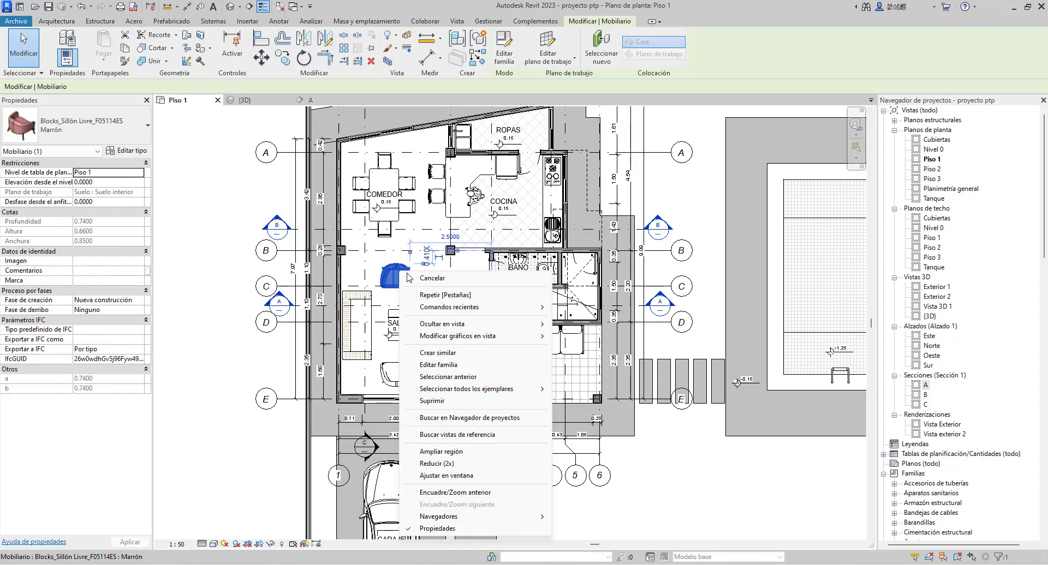
pyautogui.moveTo(452, 326)
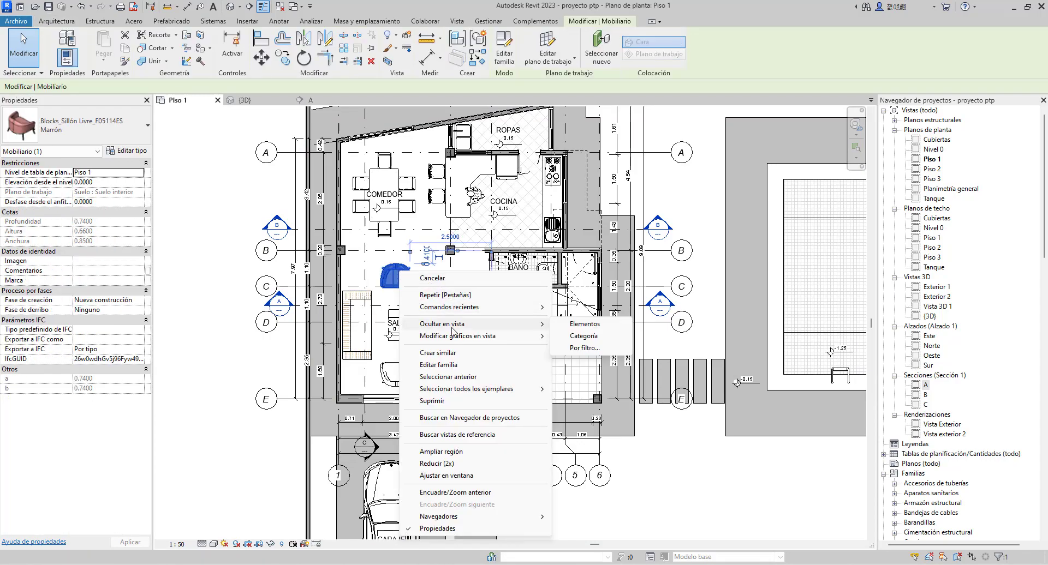
pyautogui.click(585, 323)
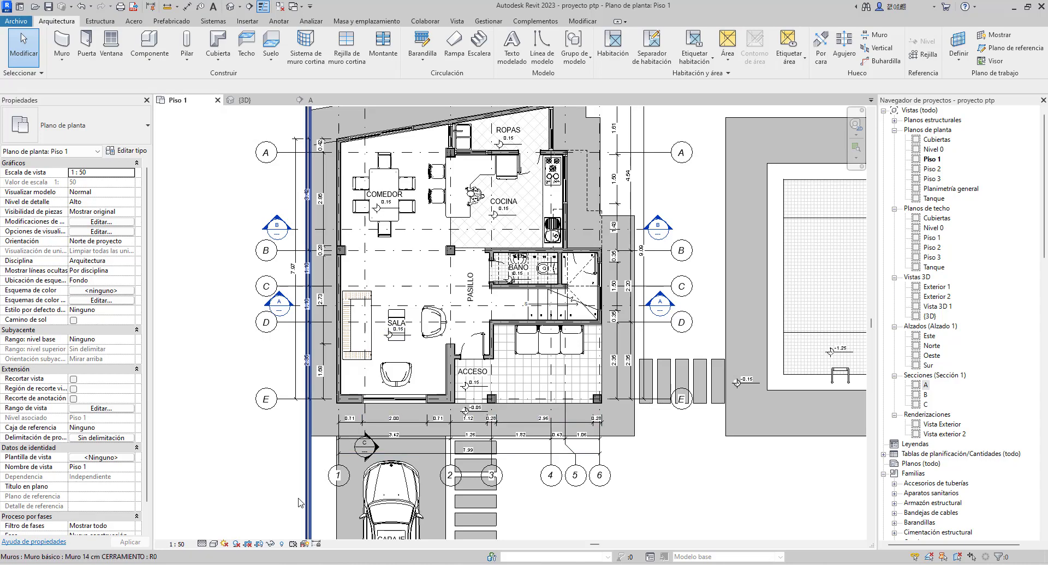
# Reveal the Piso 1 plan's hidden elements, unhide the armchair nearest the dining area as an element, and close the reveal mode
pyautogui.click(284, 544)
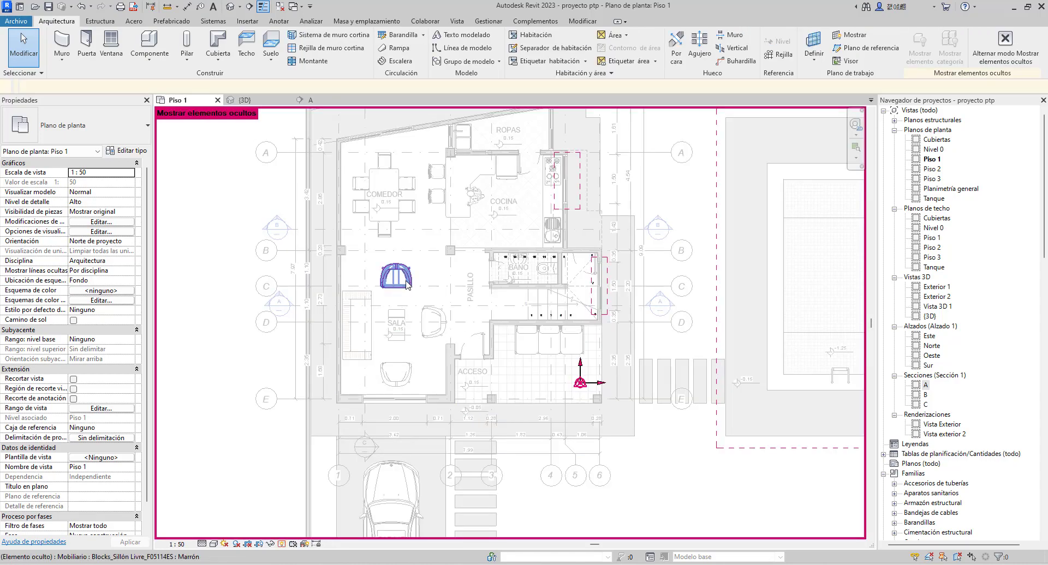
pyautogui.click(406, 283)
pyautogui.rightClick(406, 284)
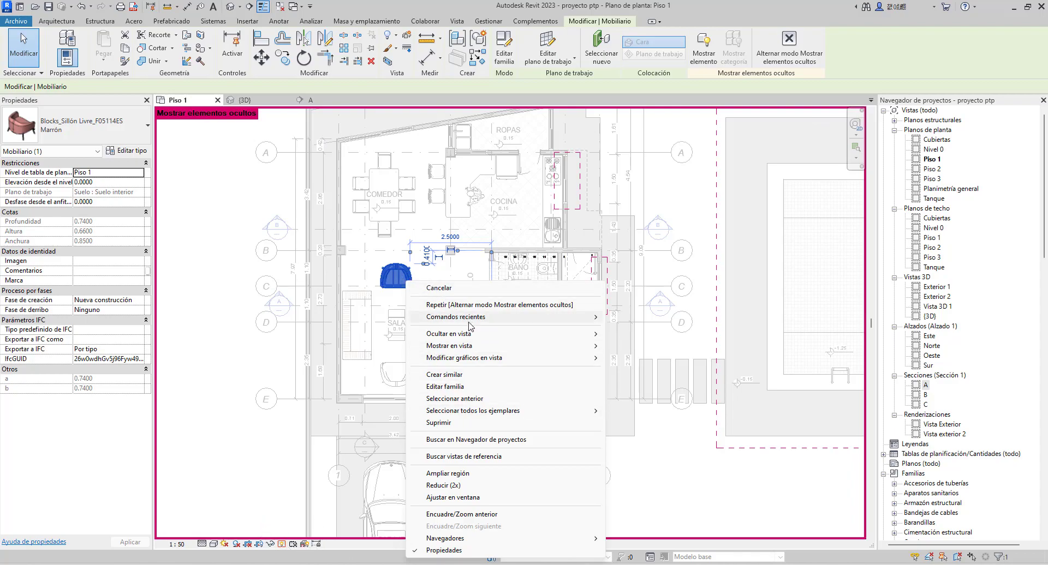
pyautogui.moveTo(460, 346)
pyautogui.click(635, 347)
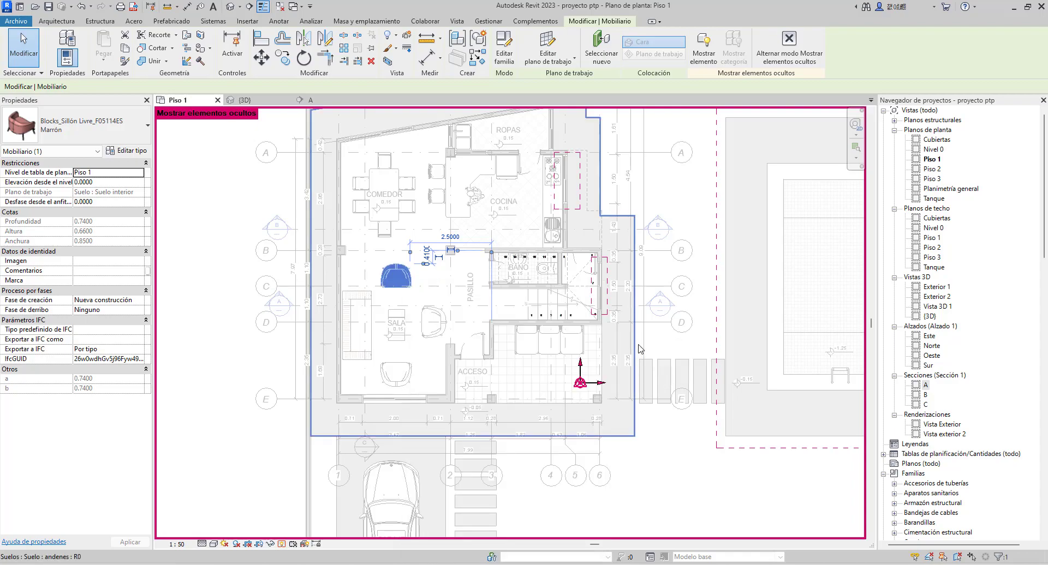
pyautogui.click(282, 545)
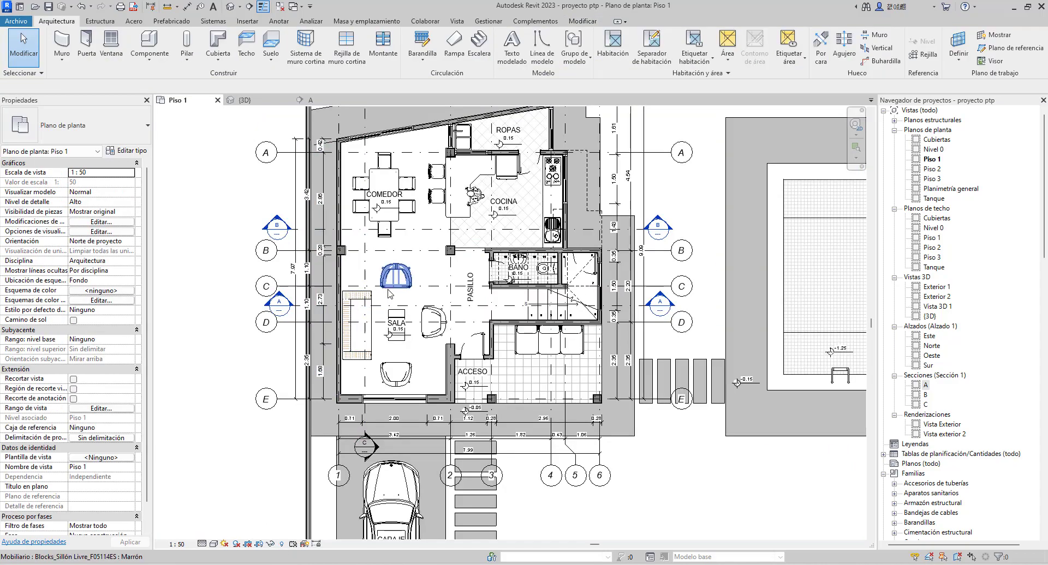
# Hide the whole furniture category in the Piso 1 view, using one of the COMEDOR dining chairs
pyautogui.scroll(1, 389, 290)
pyautogui.scroll(1, 389, 293)
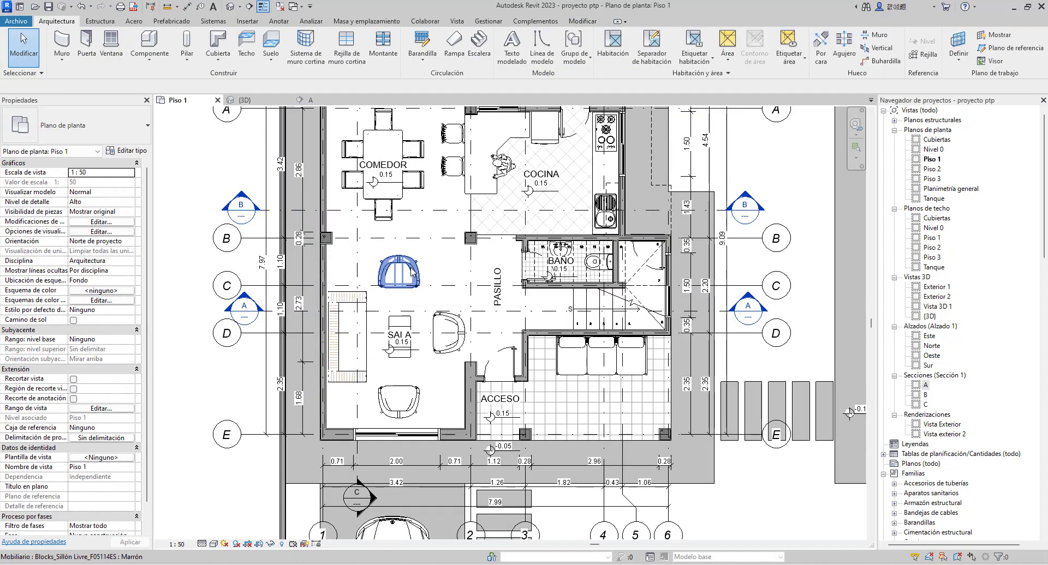
pyautogui.moveTo(424, 232); pyautogui.dragTo(425, 288, button='middle')
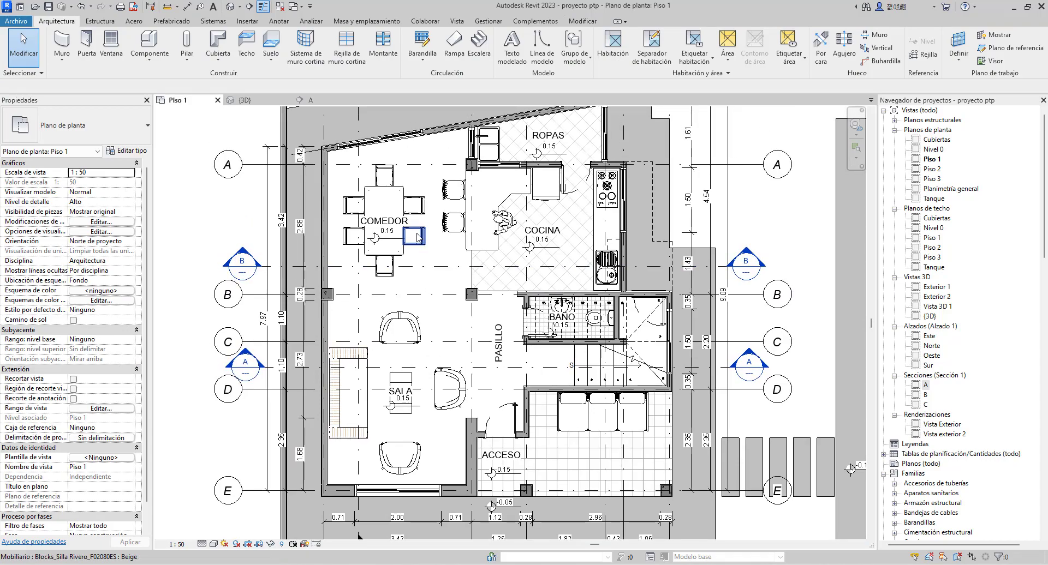
pyautogui.click(419, 246)
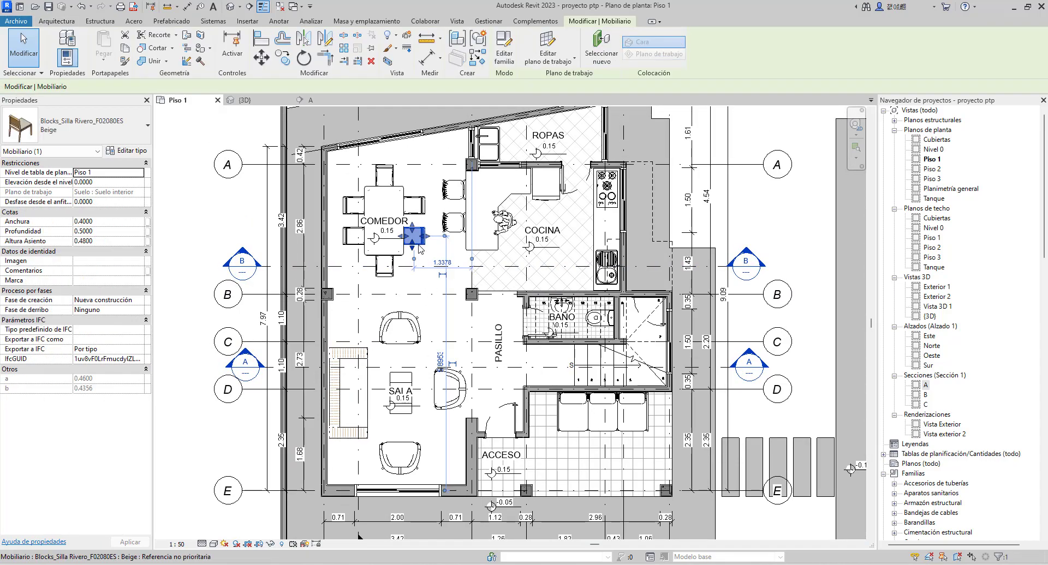
pyautogui.rightClick(419, 246)
pyautogui.moveTo(462, 299)
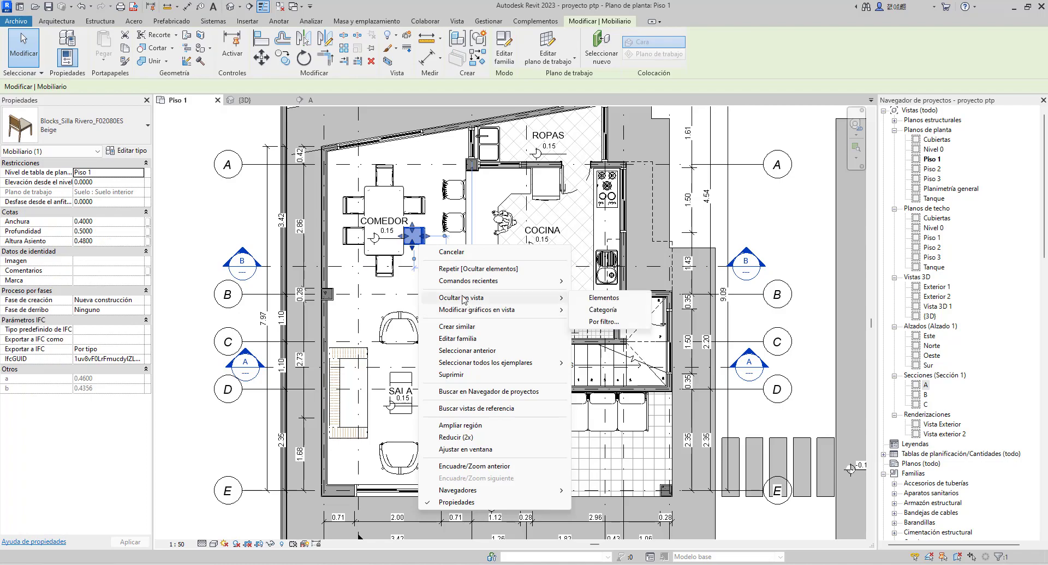
pyautogui.click(608, 311)
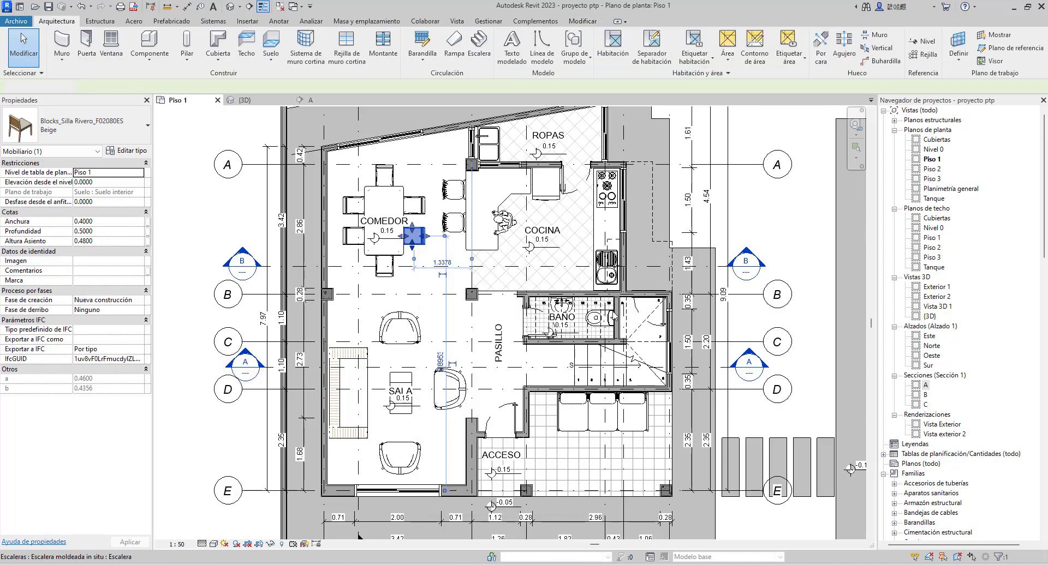
pyautogui.press('Tab')
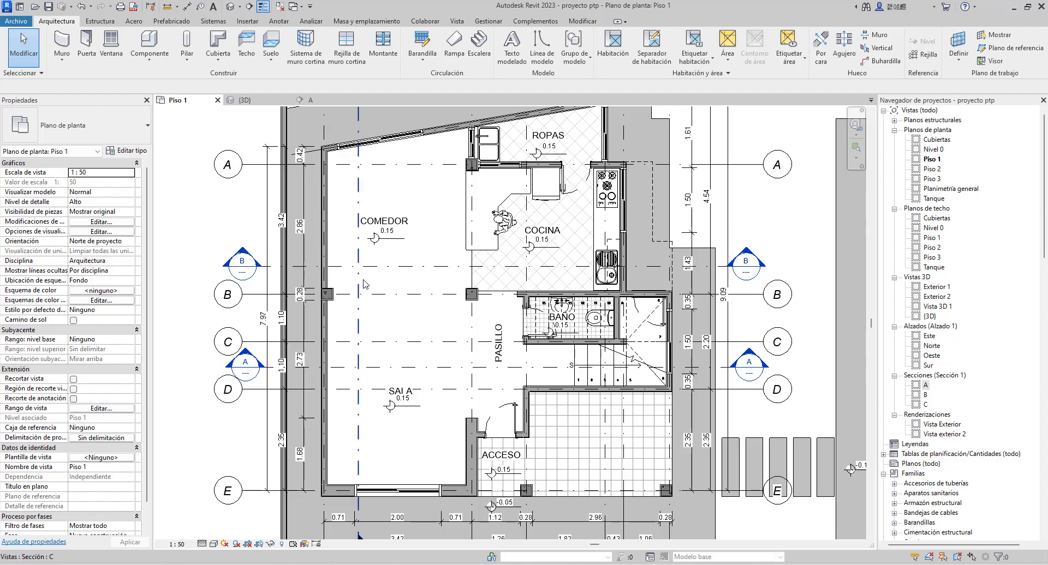
# Reveal the hidden elements again, unhide the furniture category through a dining chair, and close the reveal mode
pyautogui.click(282, 545)
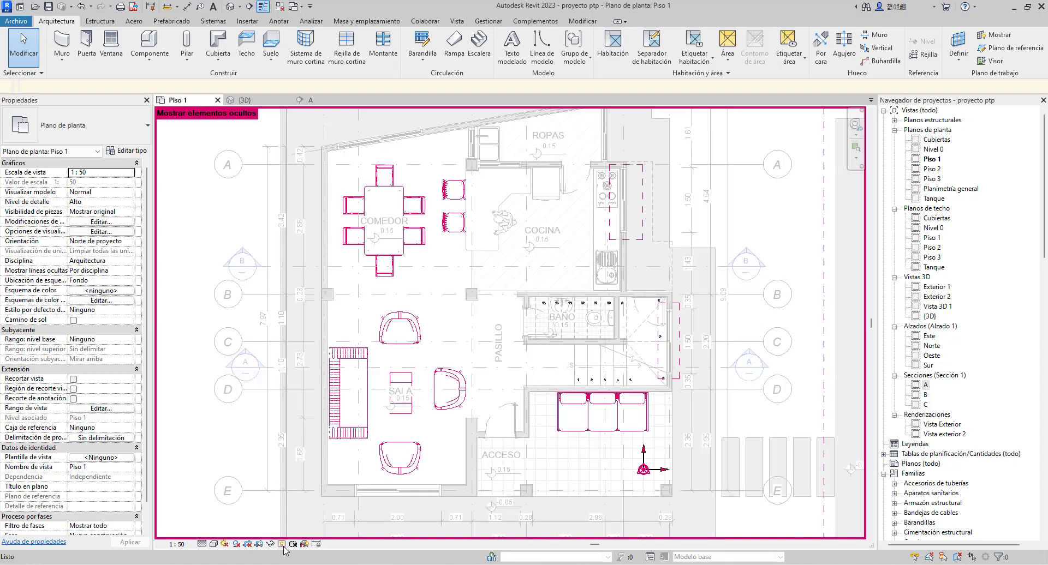
pyautogui.click(419, 244)
pyautogui.rightClick(419, 245)
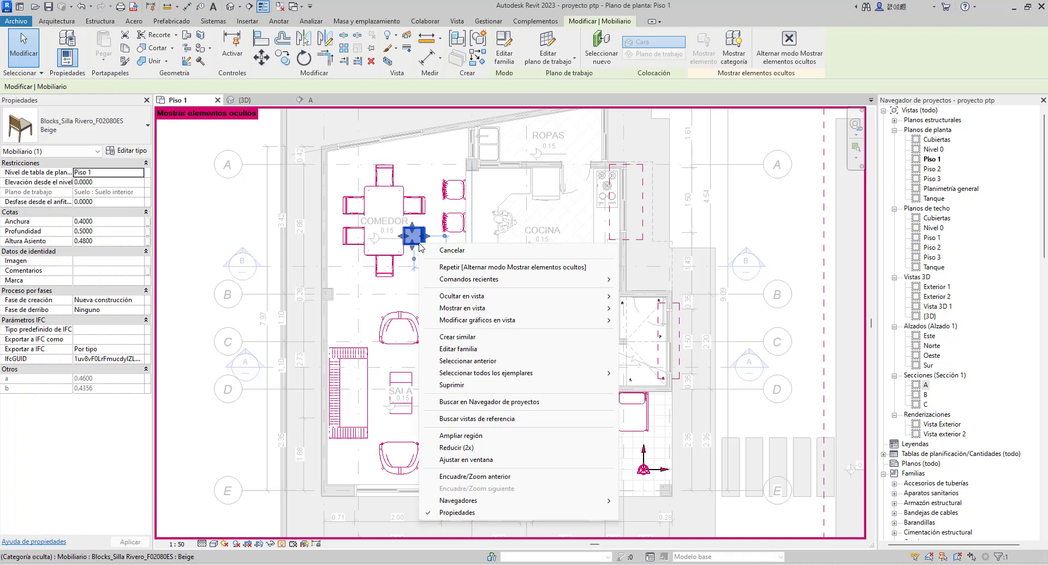
pyautogui.moveTo(480, 309)
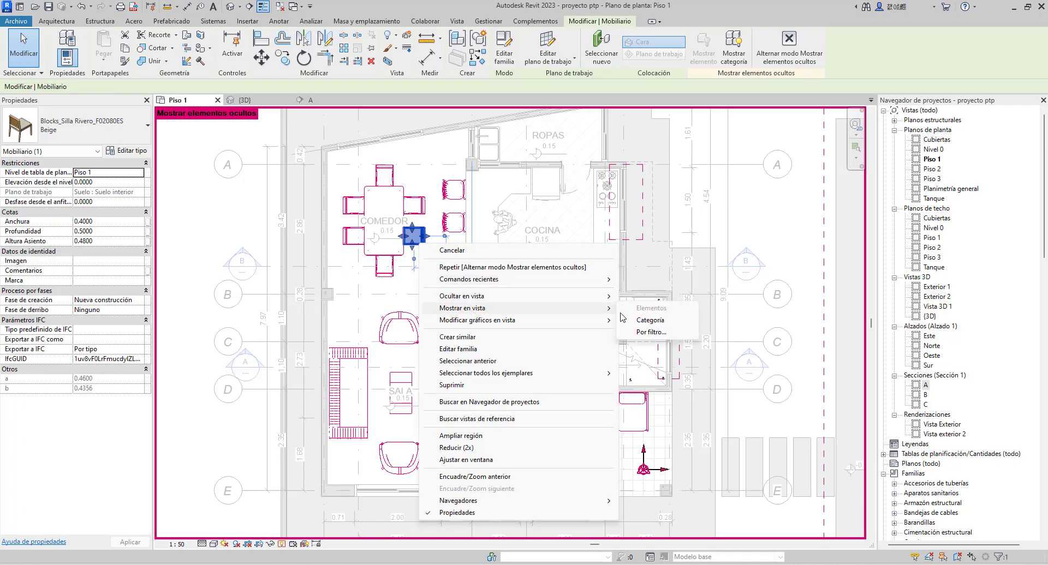
pyautogui.click(649, 321)
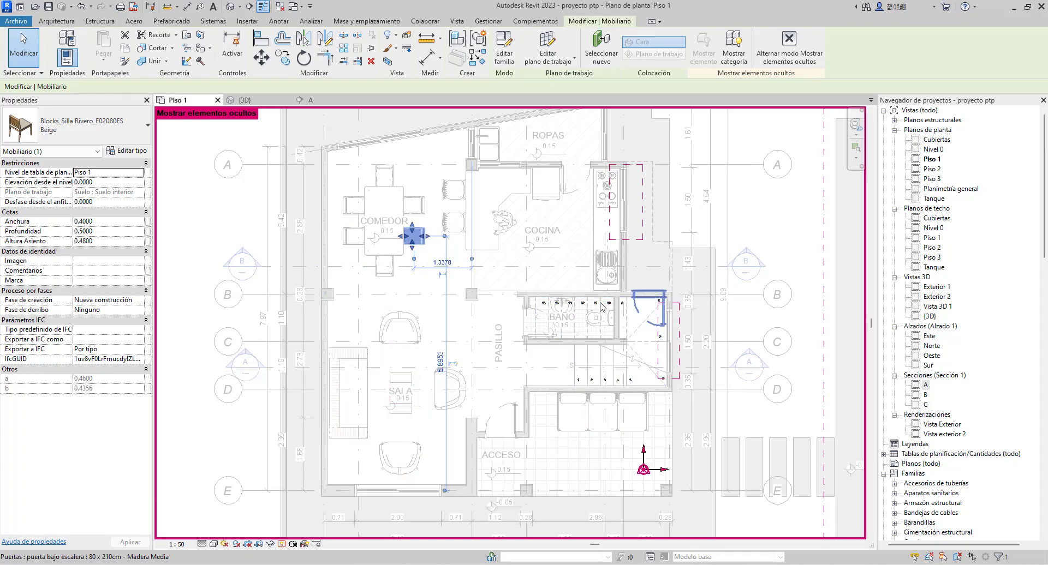
pyautogui.click(232, 229)
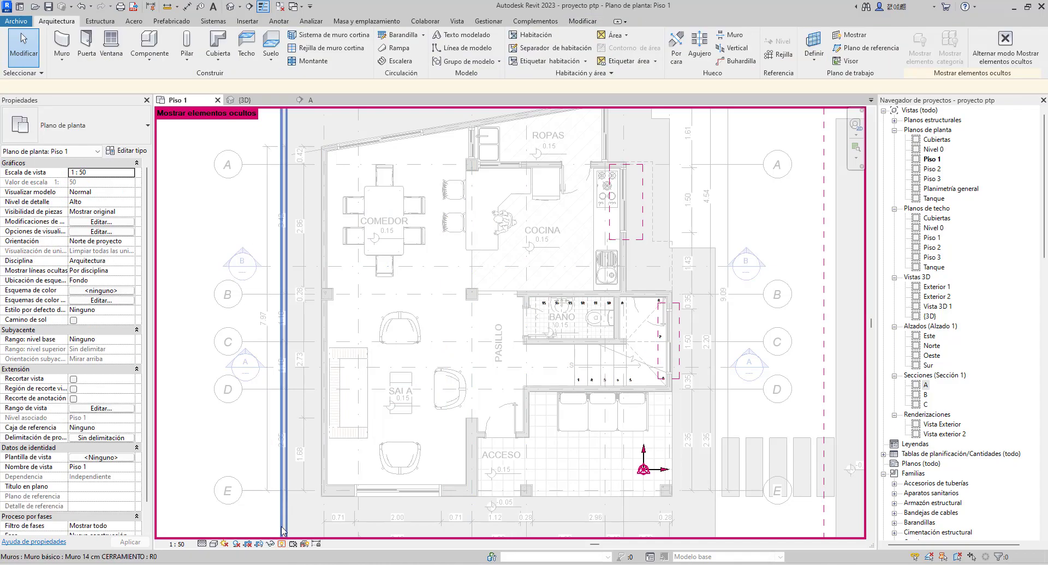
pyautogui.click(280, 544)
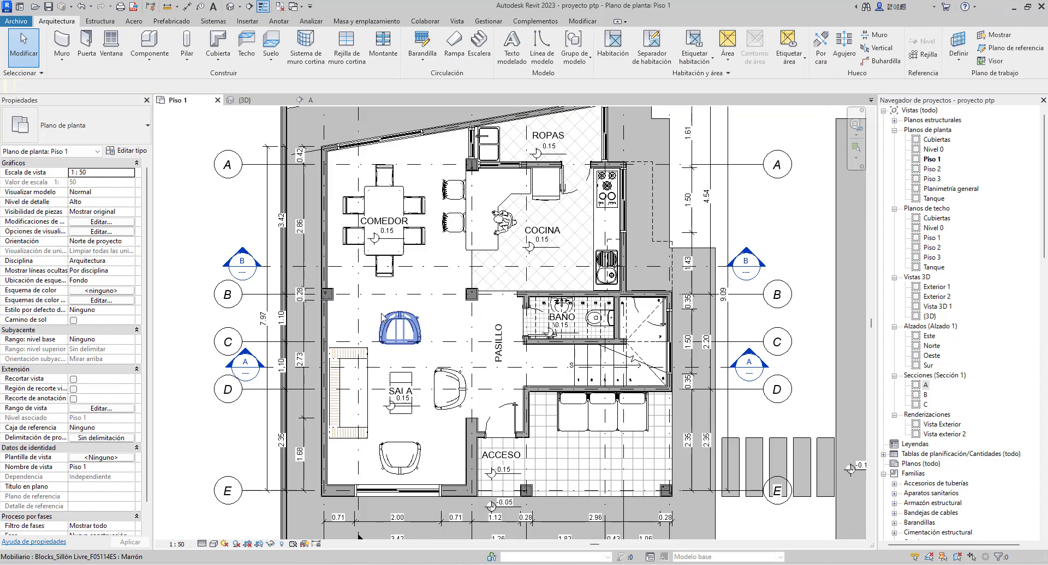
# In the {3D} view, temporarily isolate the walls category using the ground-floor 28 cm wall beside the entrance
pyautogui.click(245, 101)
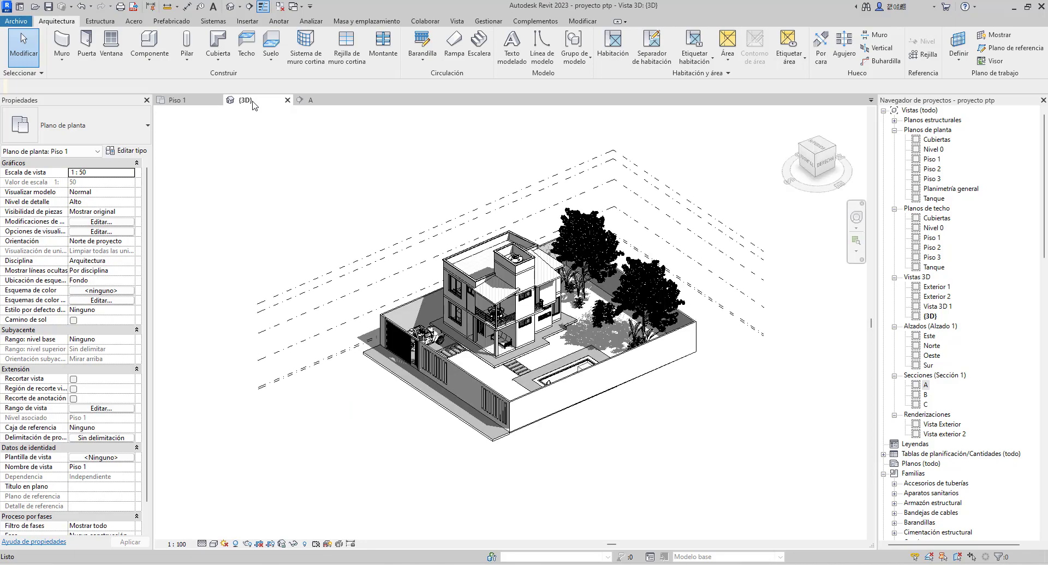
pyautogui.scroll(2, 433, 366)
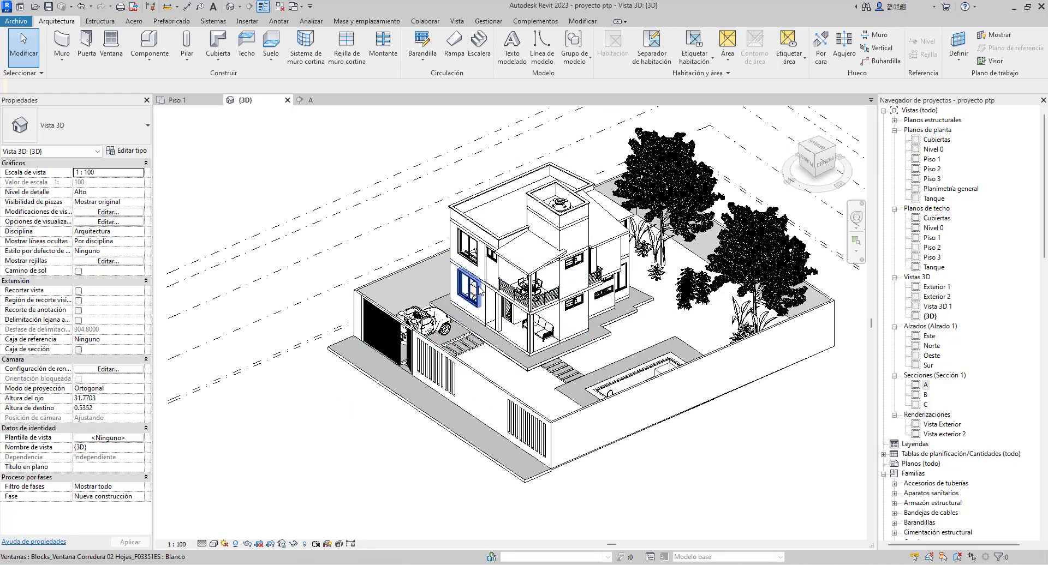
pyautogui.scroll(4, 516, 288)
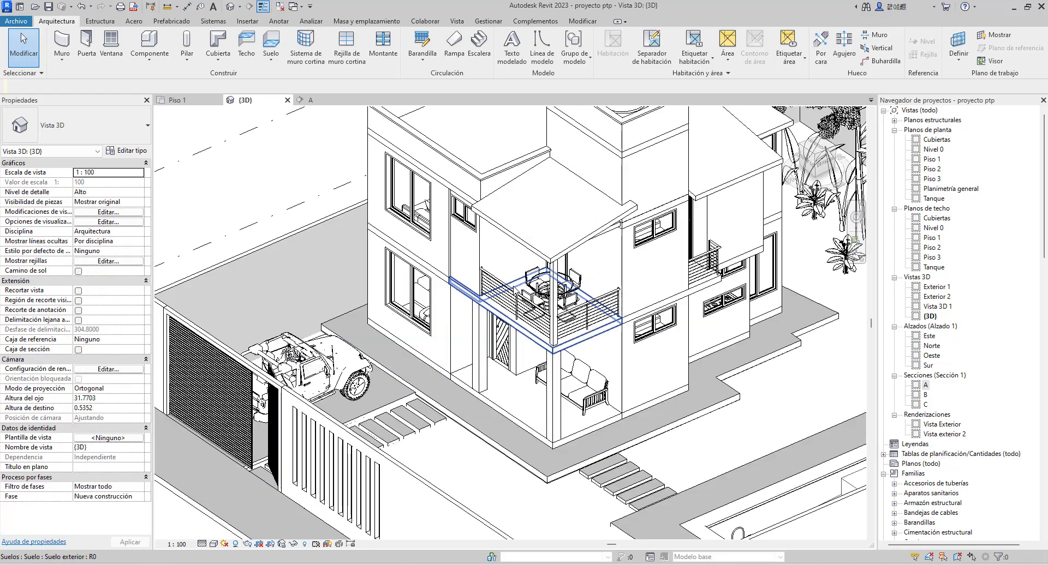
pyautogui.moveTo(512, 297); pyautogui.dragTo(651, 326, button='middle')
pyautogui.scroll(2, 651, 326)
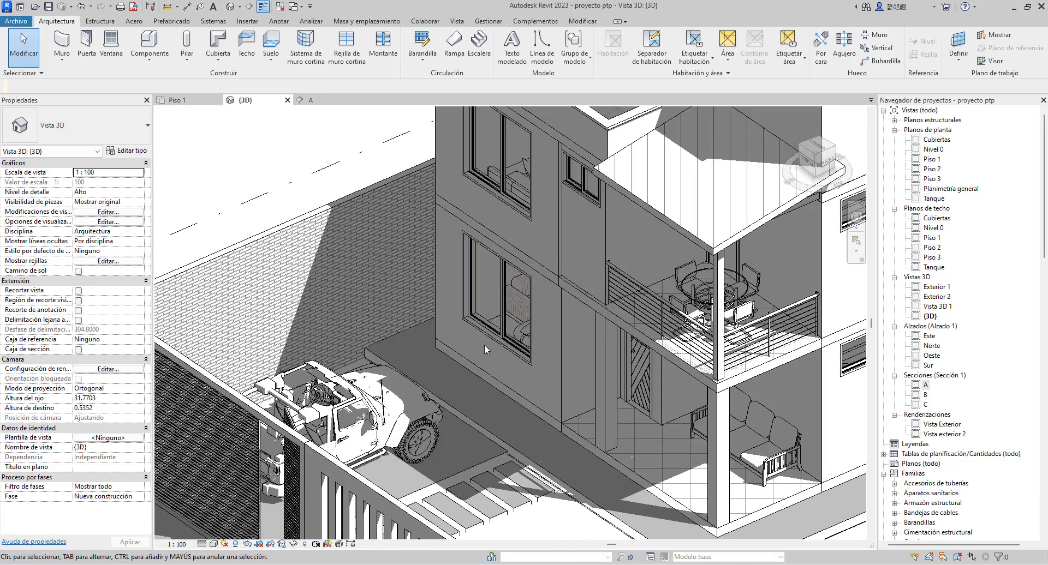
pyautogui.click(560, 332)
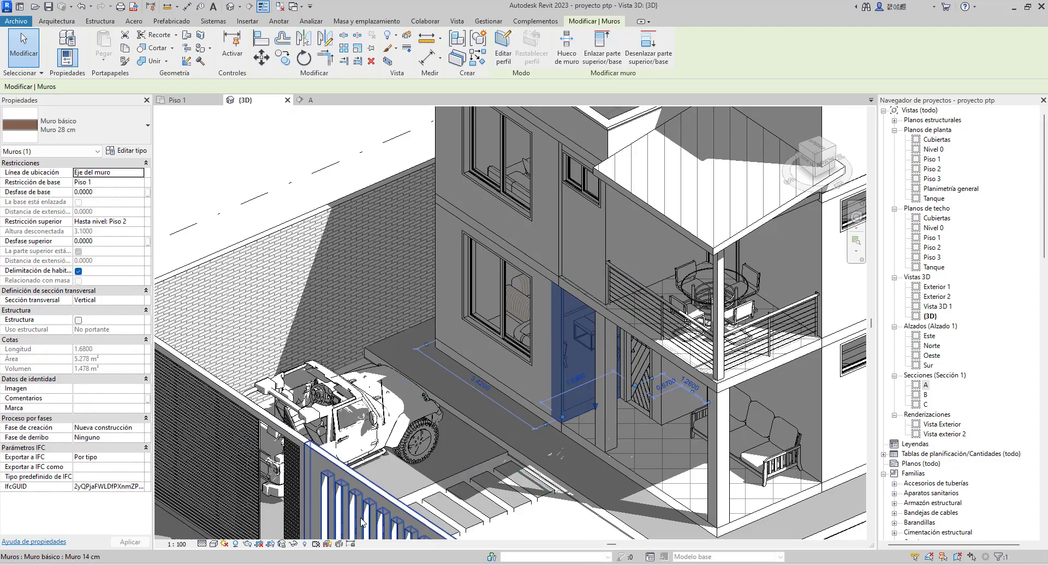
pyautogui.click(293, 545)
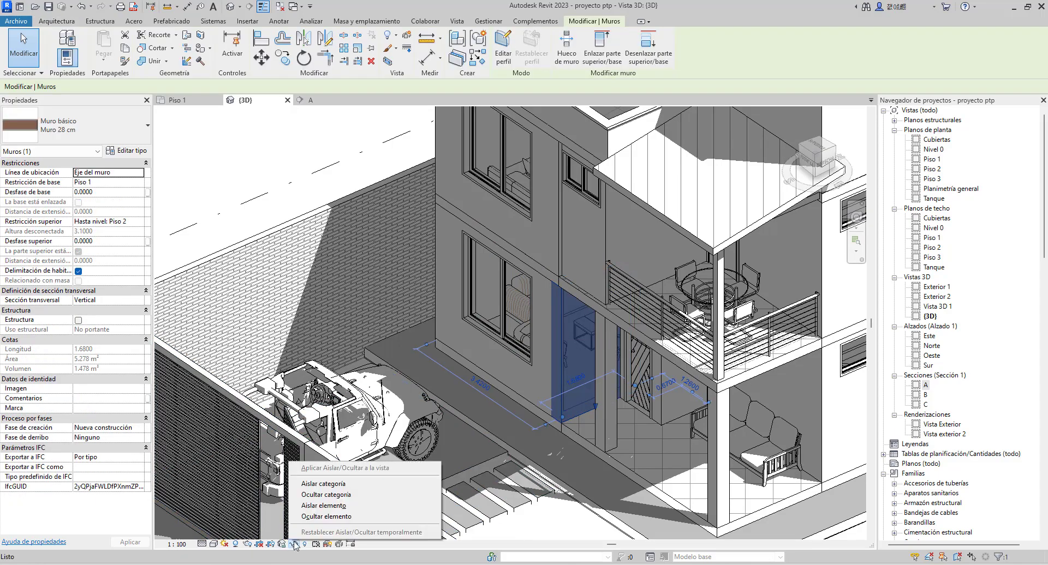
pyautogui.click(325, 484)
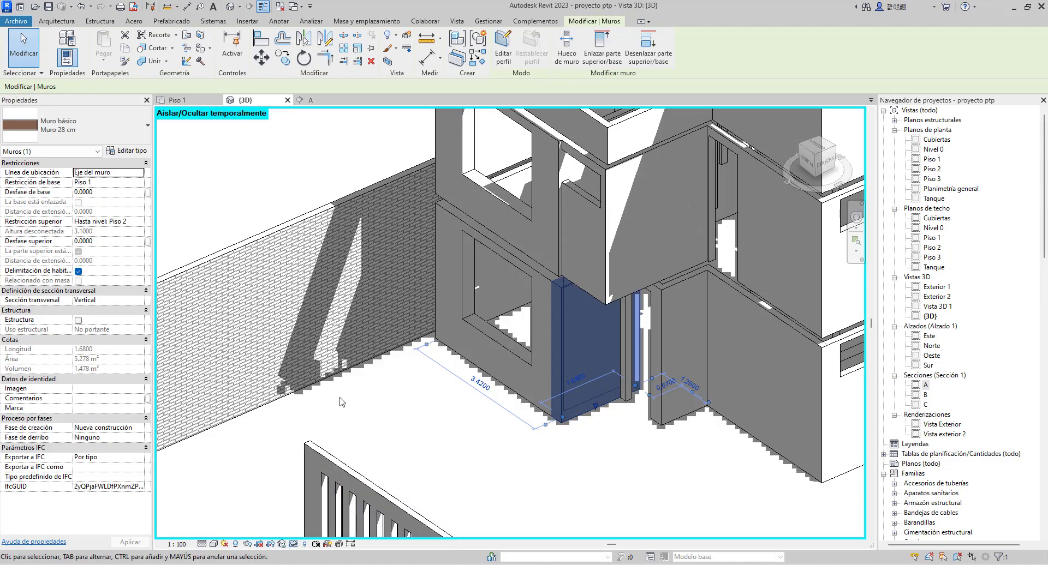
pyautogui.keyDown('shift'); pyautogui.moveTo(342, 403); pyautogui.dragTo(388, 396, button='middle'); pyautogui.keyUp('shift')
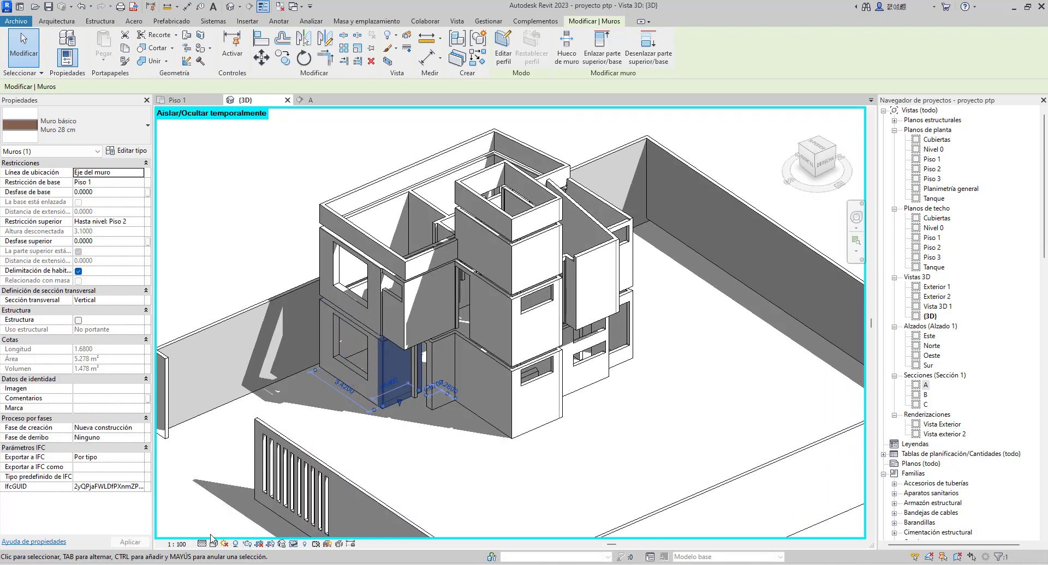
# Turn off the {3D} view's shadows and reset the temporary hide/isolate mode
pyautogui.click(235, 544)
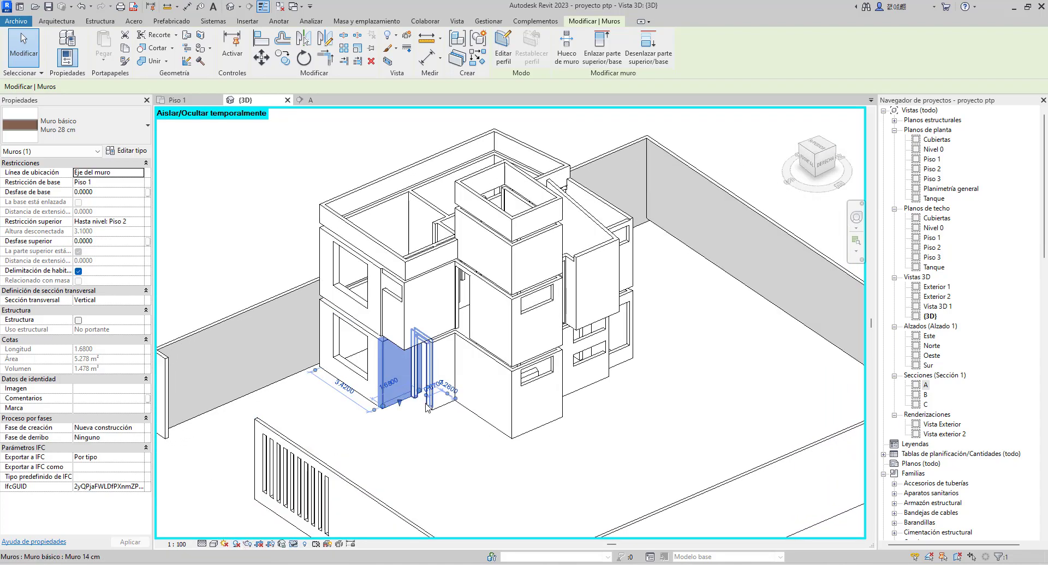
pyautogui.click(469, 444)
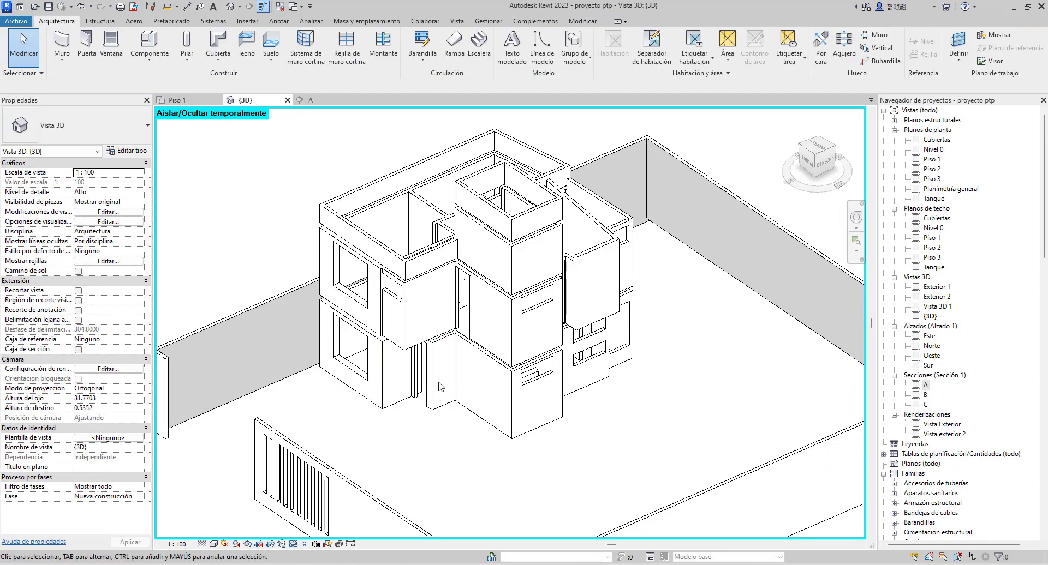
pyautogui.scroll(-3, 443, 404)
pyautogui.scroll(2, 442, 386)
pyautogui.moveTo(442, 386); pyautogui.dragTo(463, 341, button='middle')
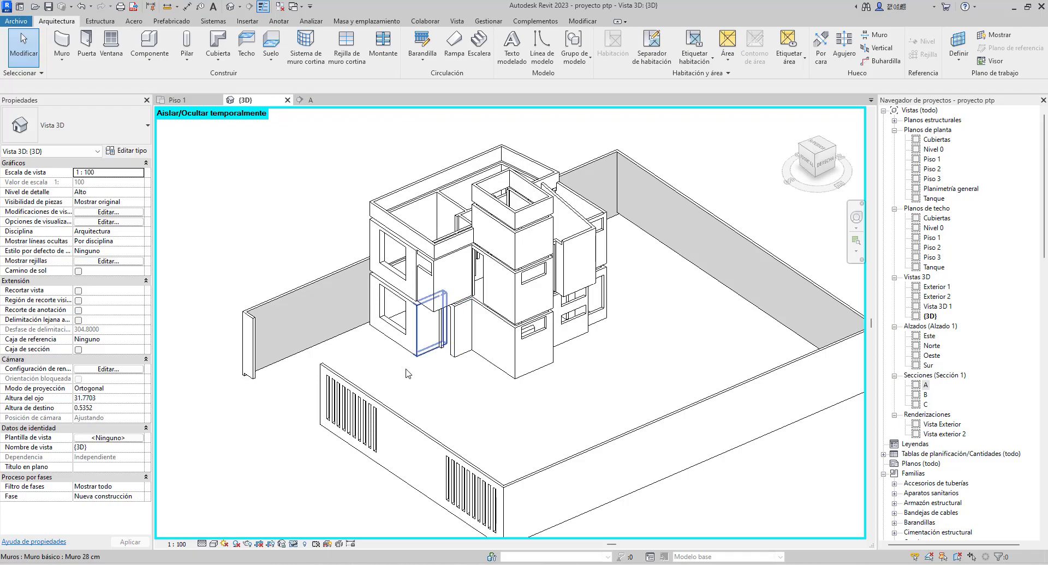
pyautogui.click(294, 544)
pyautogui.click(311, 533)
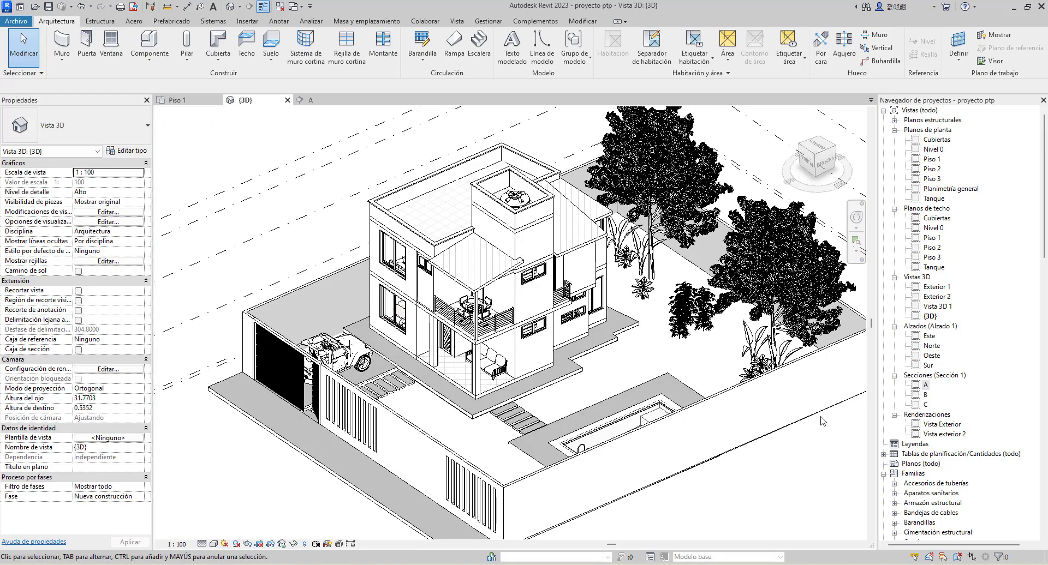
# Switch to the Piso 1 floor plan, at the COMEDOR dining area
pyautogui.click(189, 101)
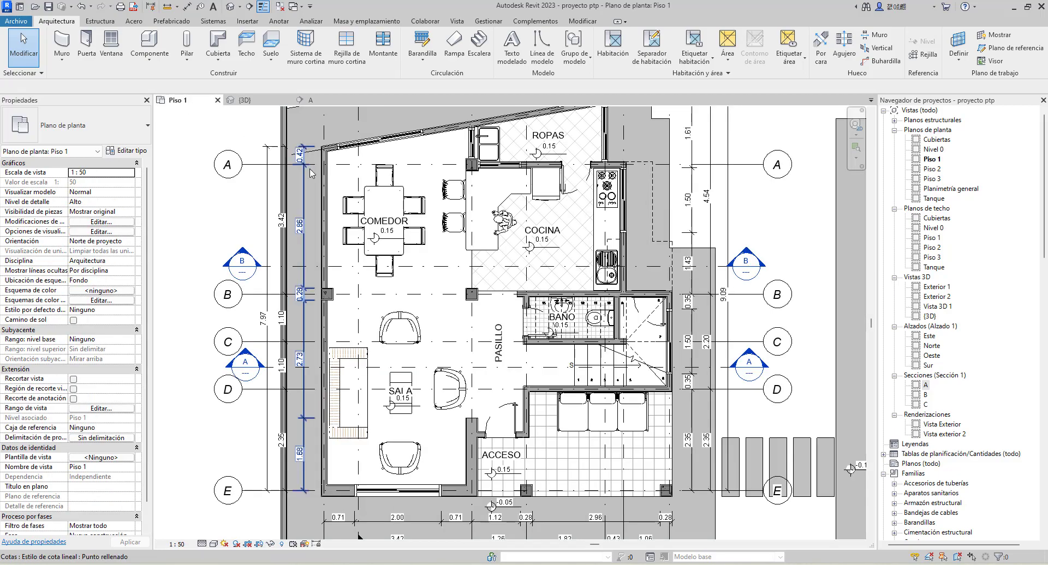
pyautogui.scroll(4, 391, 181)
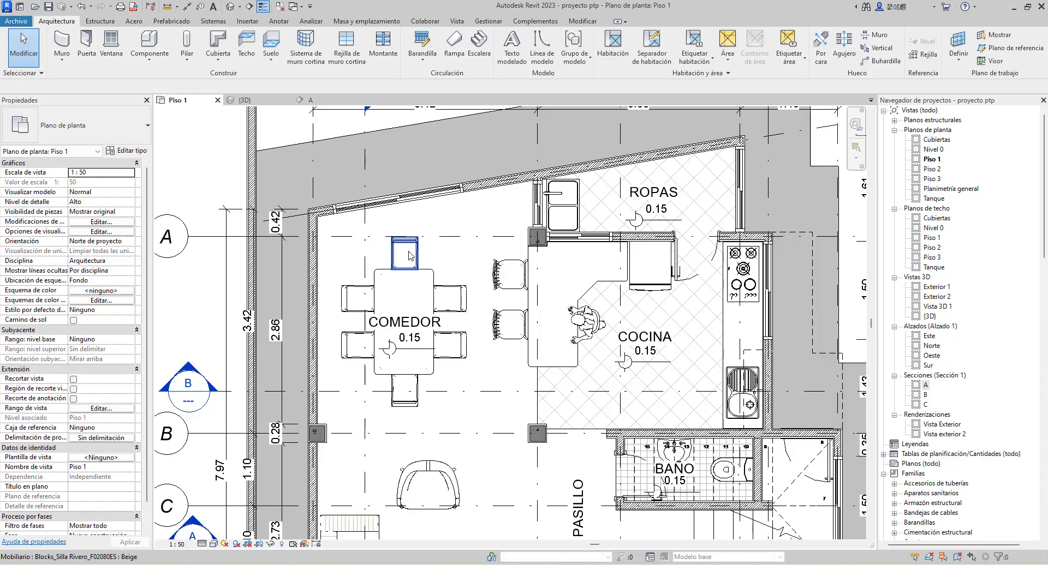
# Move the COMEDOR table's upper end chair from its midpoint to the empty floor near the kitchen column, and undo the move
pyautogui.click(415, 259)
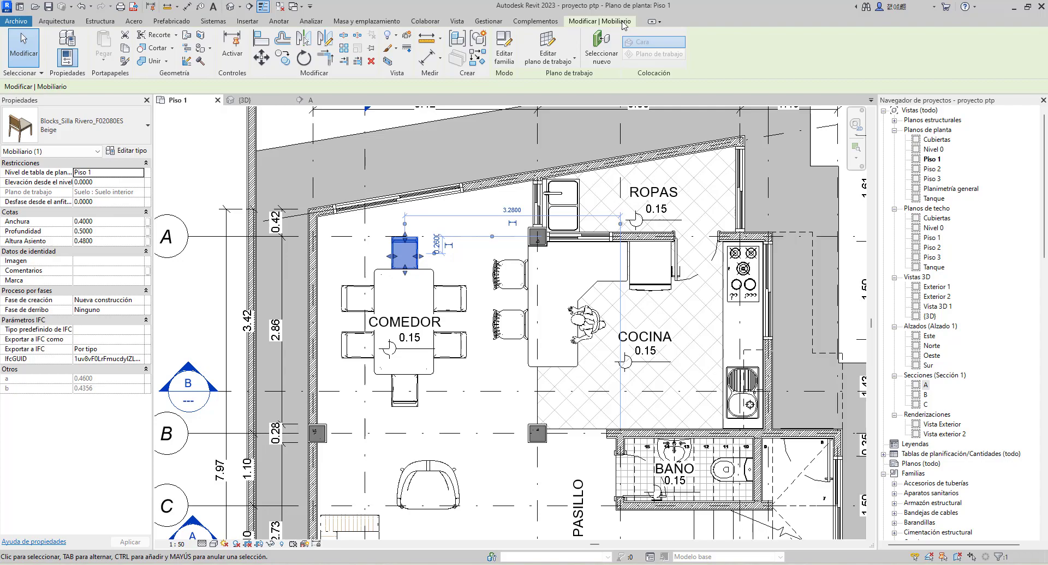
pyautogui.click(261, 57)
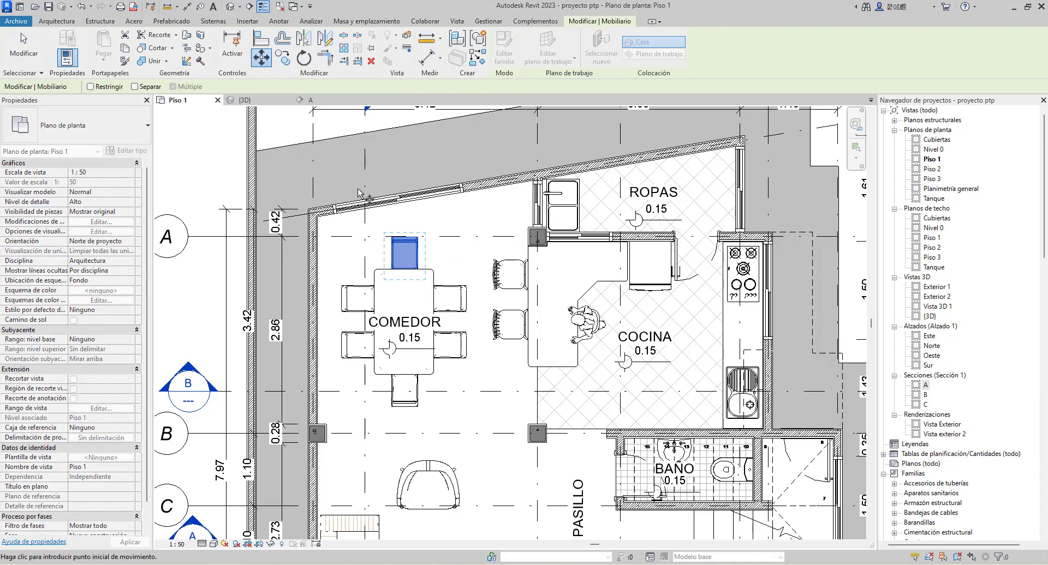
pyautogui.scroll(5, 413, 254)
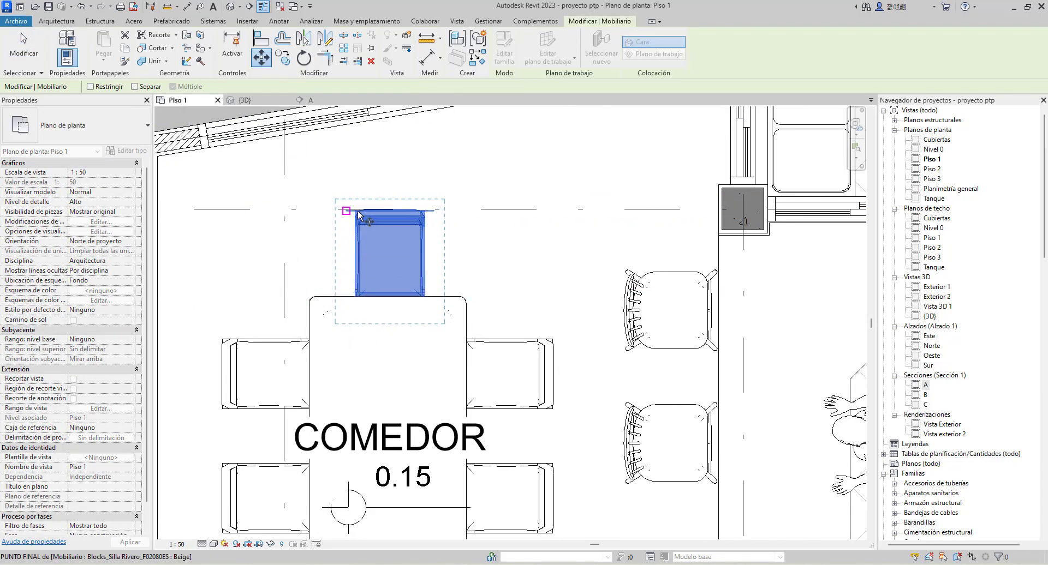
pyautogui.scroll(2, 421, 216)
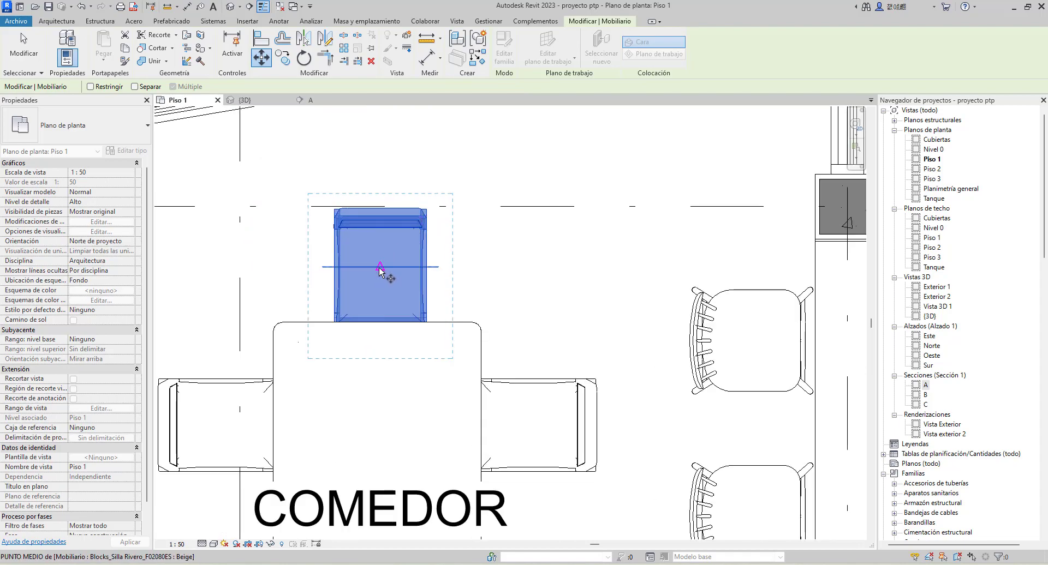
pyautogui.click(380, 271)
pyautogui.scroll(-1, 407, 252)
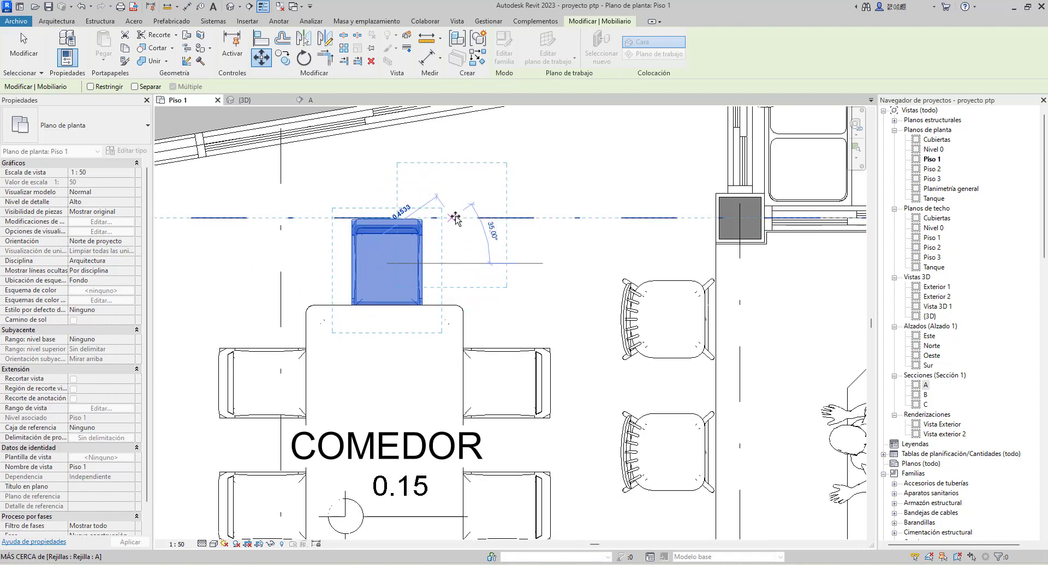
pyautogui.click(587, 179)
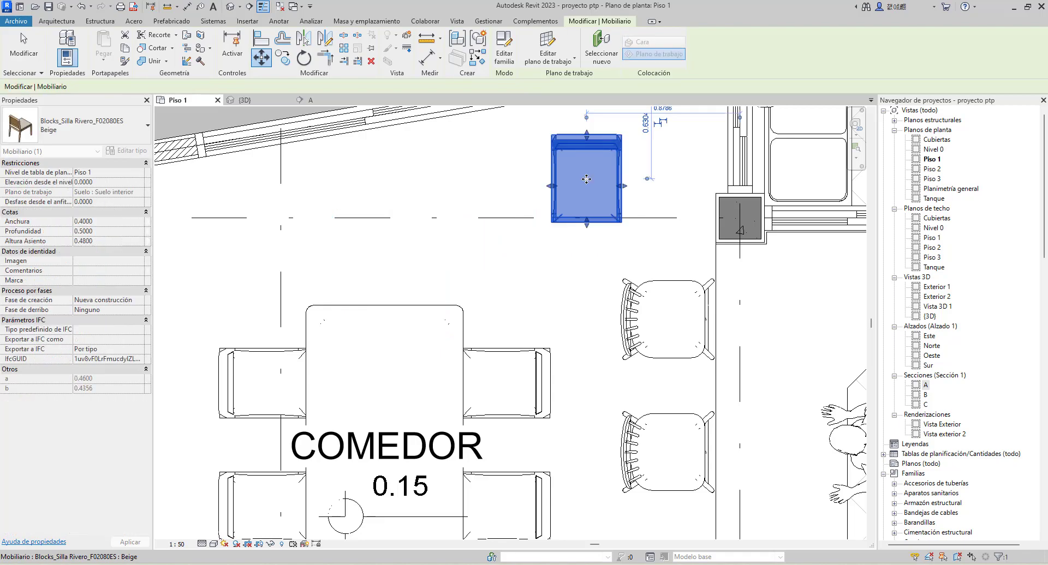
pyautogui.scroll(-2, 489, 306)
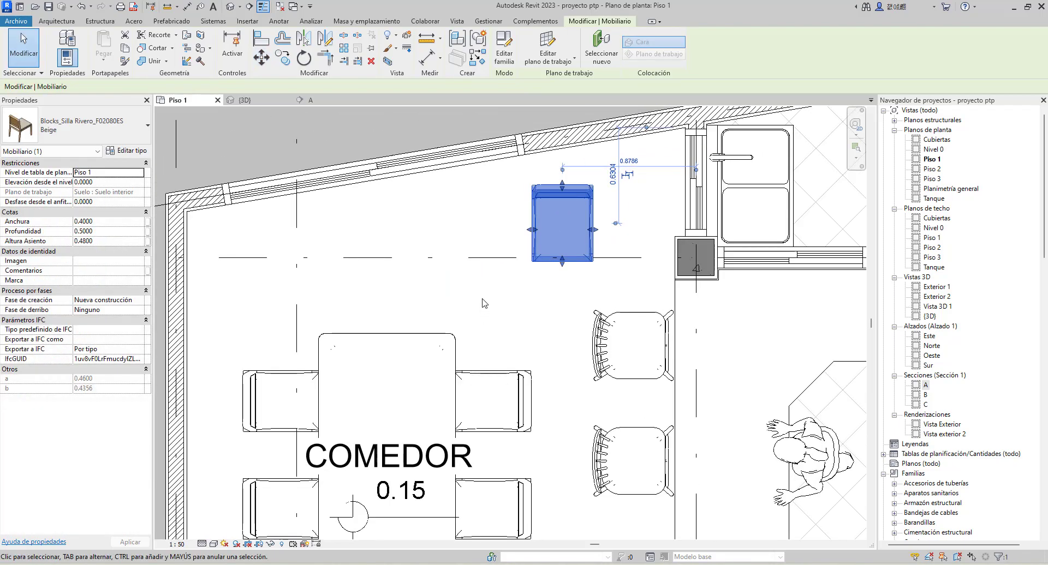
pyautogui.hotkey('ctrl', 'z')
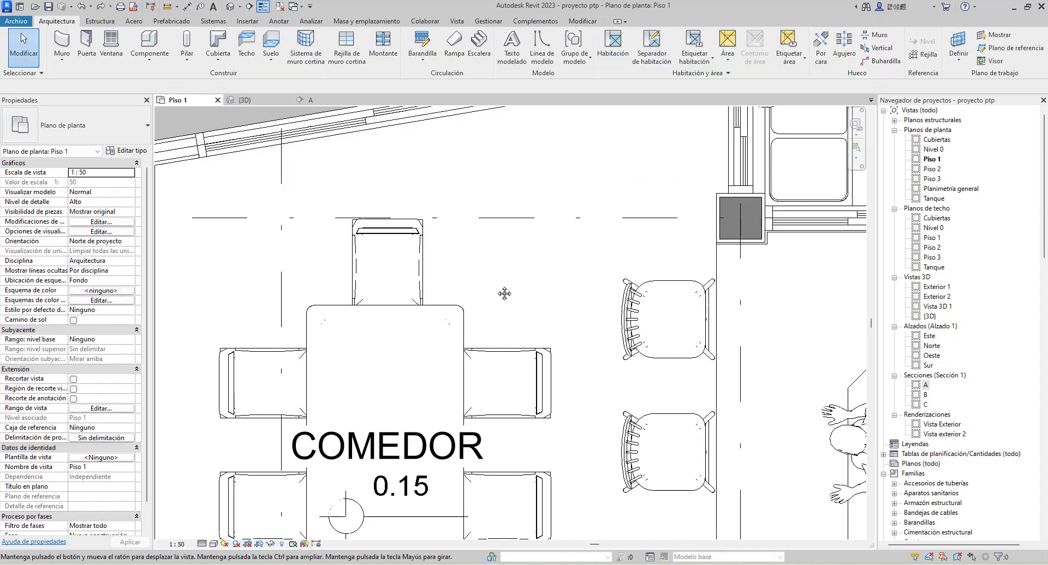
# Select the dining table and set its horizontal temporary dimension between the table's left edge and the wall's inner face
pyautogui.scroll(-1, 496, 299)
pyautogui.click(474, 269)
pyautogui.scroll(1, 483, 251)
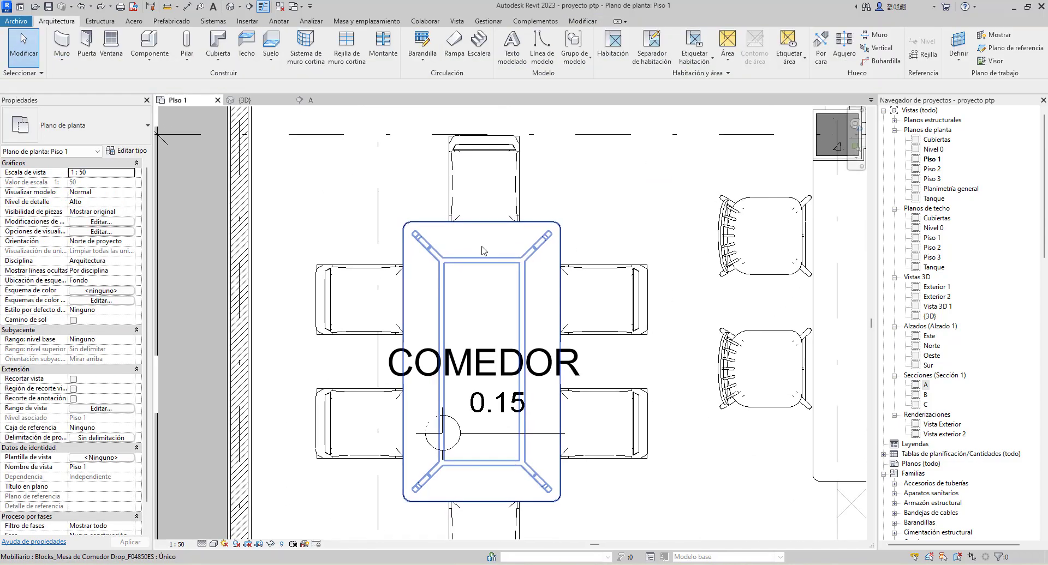
pyautogui.scroll(1, 481, 248)
pyautogui.moveTo(498, 271); pyautogui.dragTo(522, 292, button='middle')
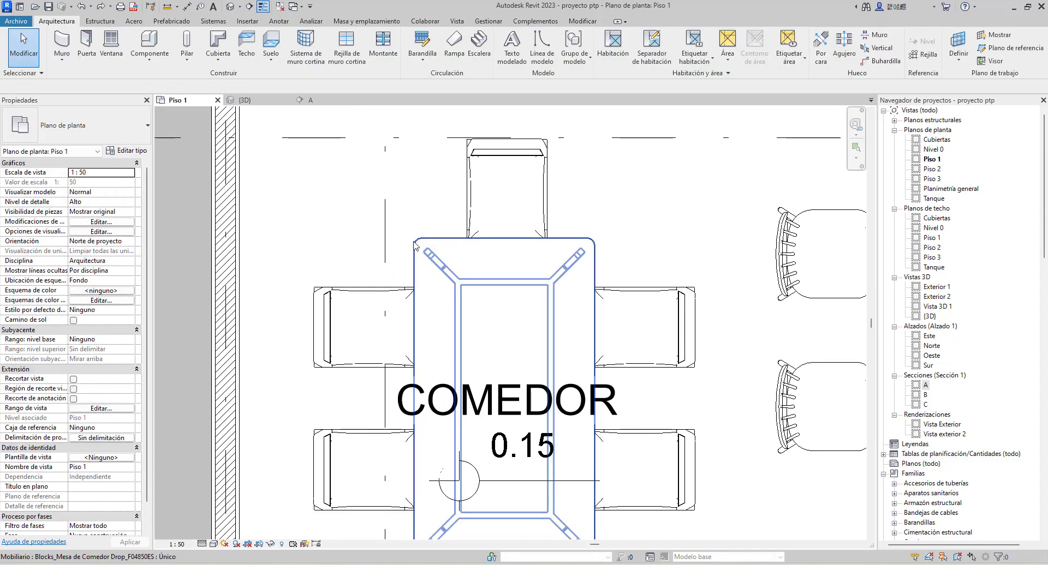
pyautogui.click(416, 247)
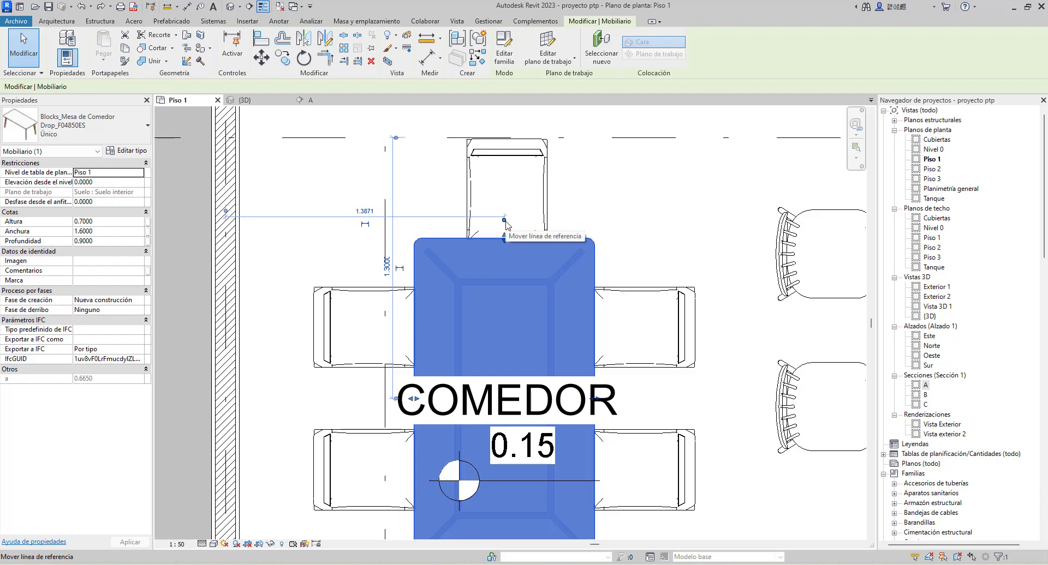
pyautogui.moveTo(505, 222); pyautogui.dragTo(415, 266)
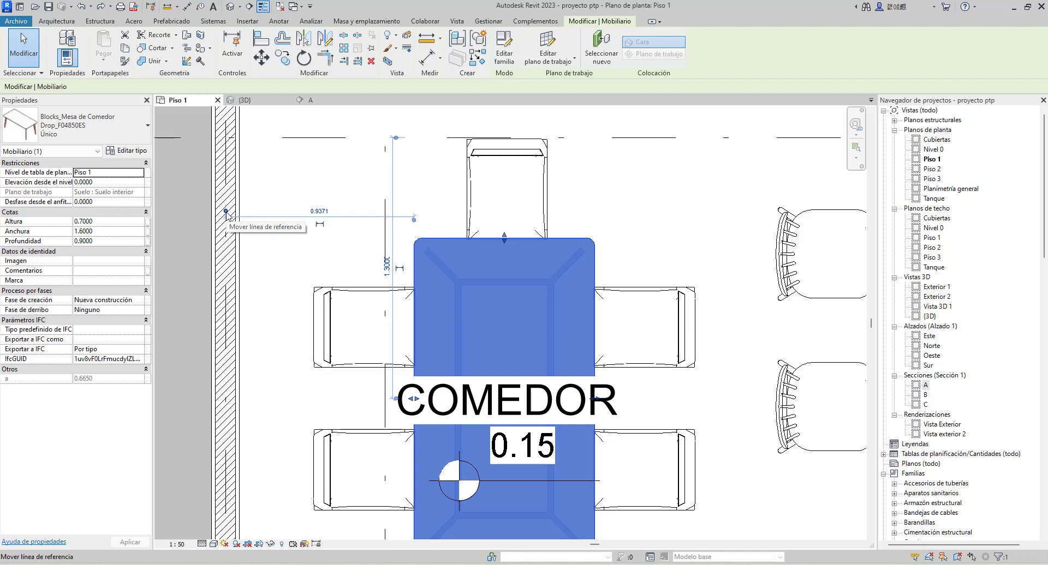
pyautogui.moveTo(226, 211); pyautogui.dragTo(226, 212)
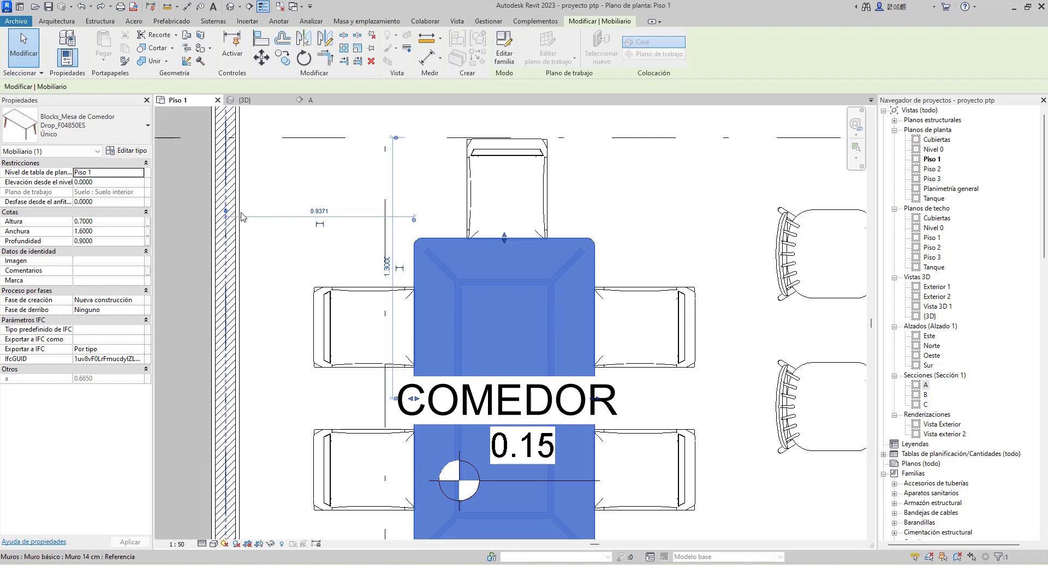
pyautogui.moveTo(241, 217); pyautogui.dragTo(240, 216)
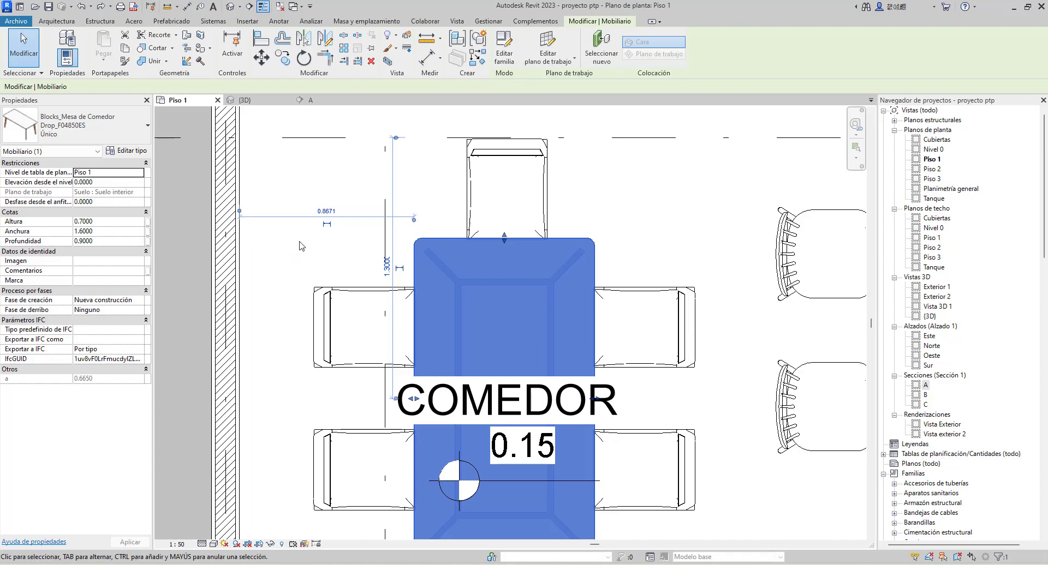
# Set the distance between the wall's inner face and the dining table's left edge to 1.2
pyautogui.scroll(2, 328, 207)
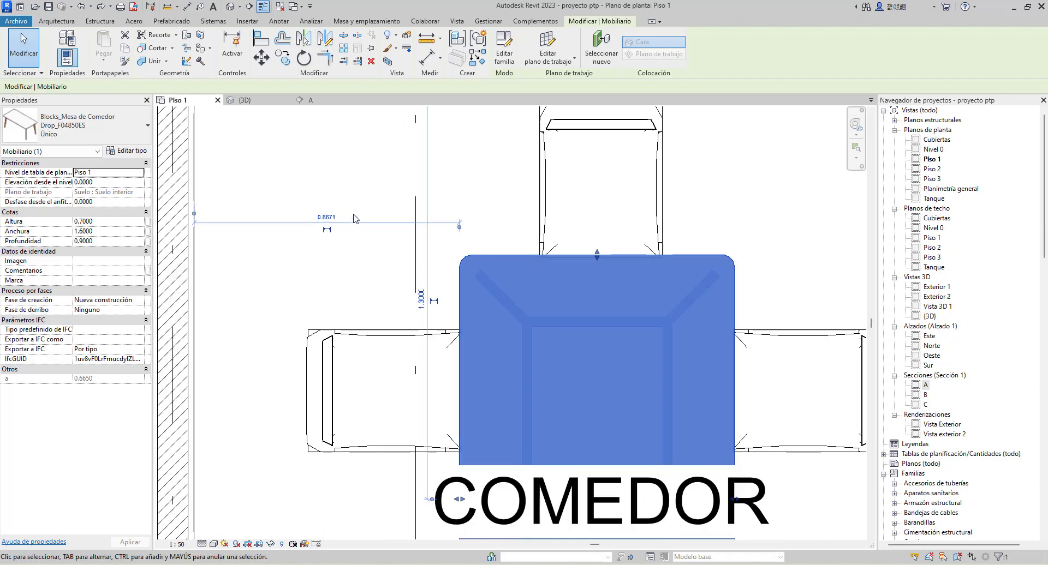
pyautogui.scroll(-2, 350, 215)
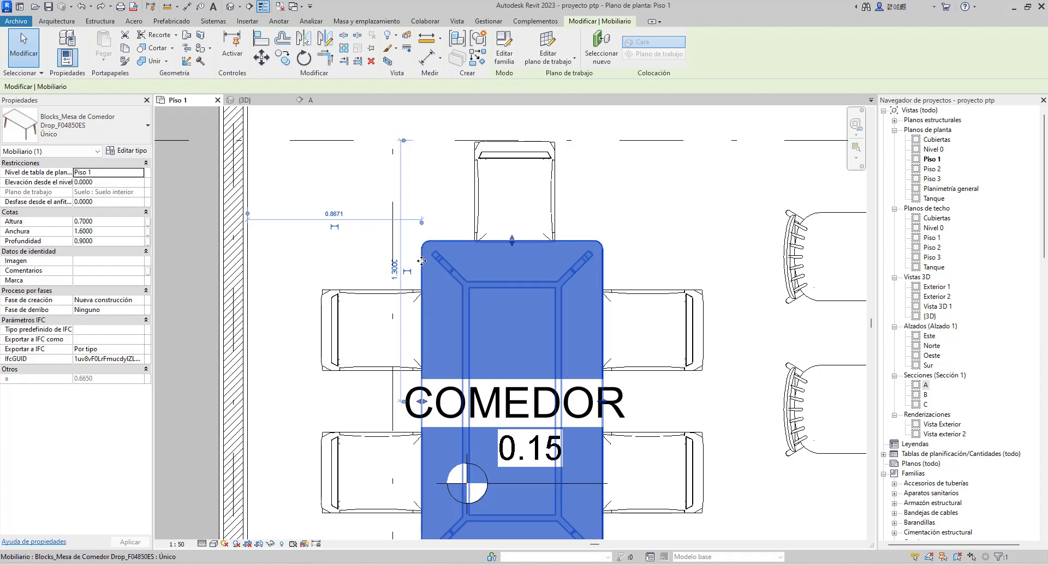
pyautogui.click(335, 214)
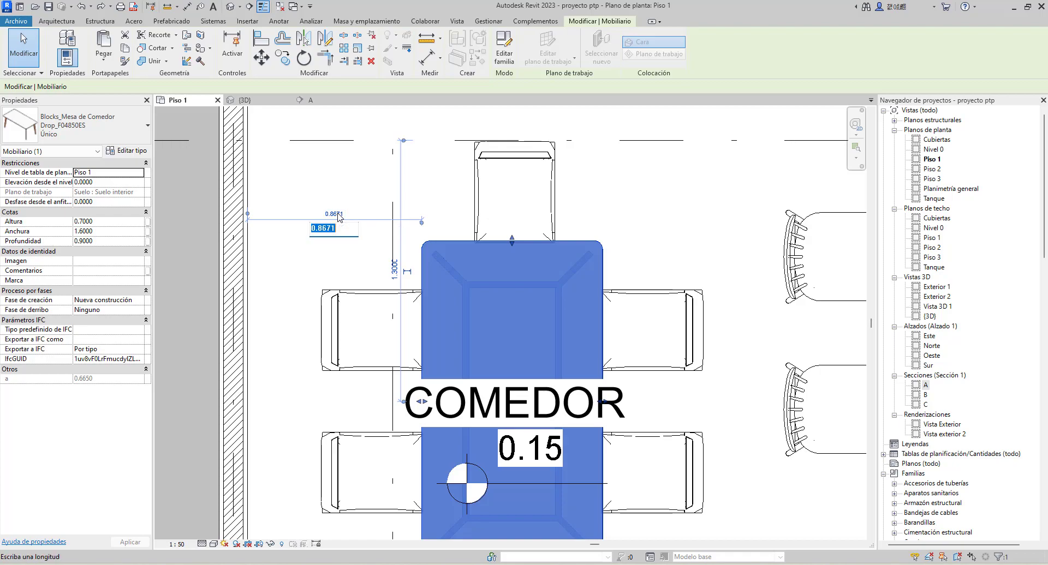
pyautogui.write('1.2')
pyautogui.press('Return')
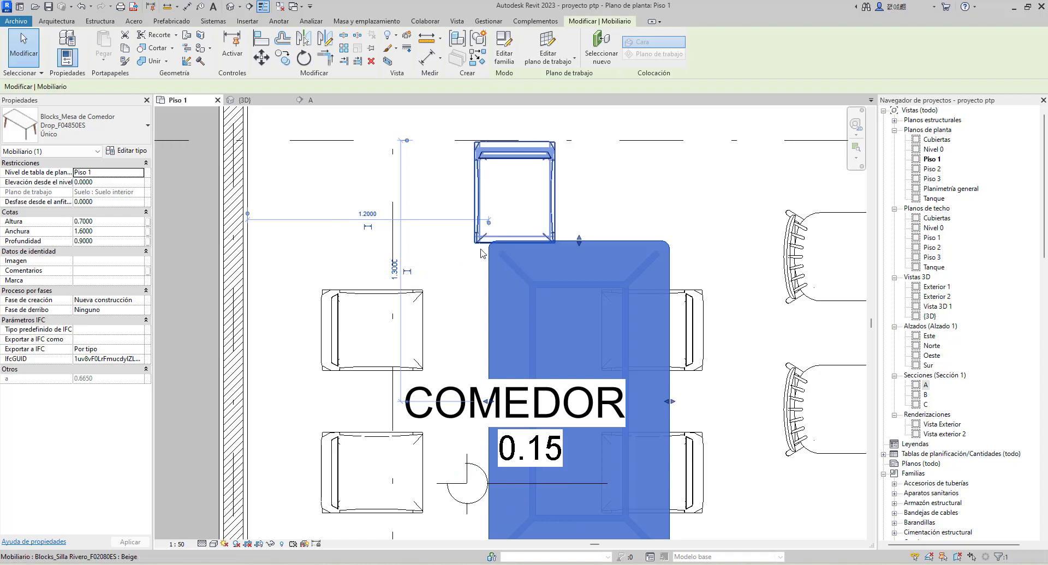
# Measure the upper-left dining chair's temporary dimension from its back edge to the wall's inner face and set that distance to 0.8
pyautogui.click(362, 293)
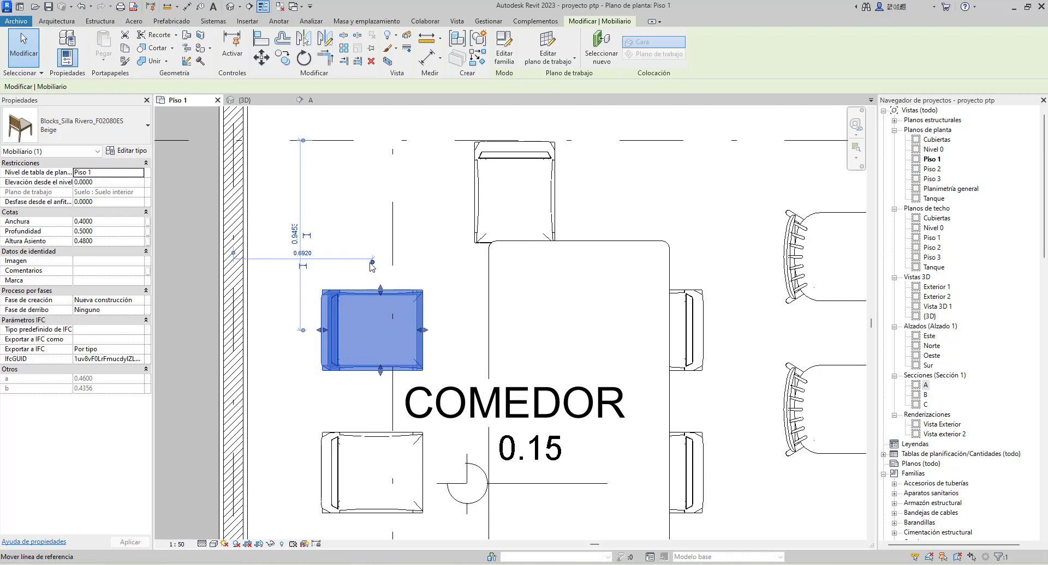
pyautogui.moveTo(372, 263); pyautogui.dragTo(322, 263)
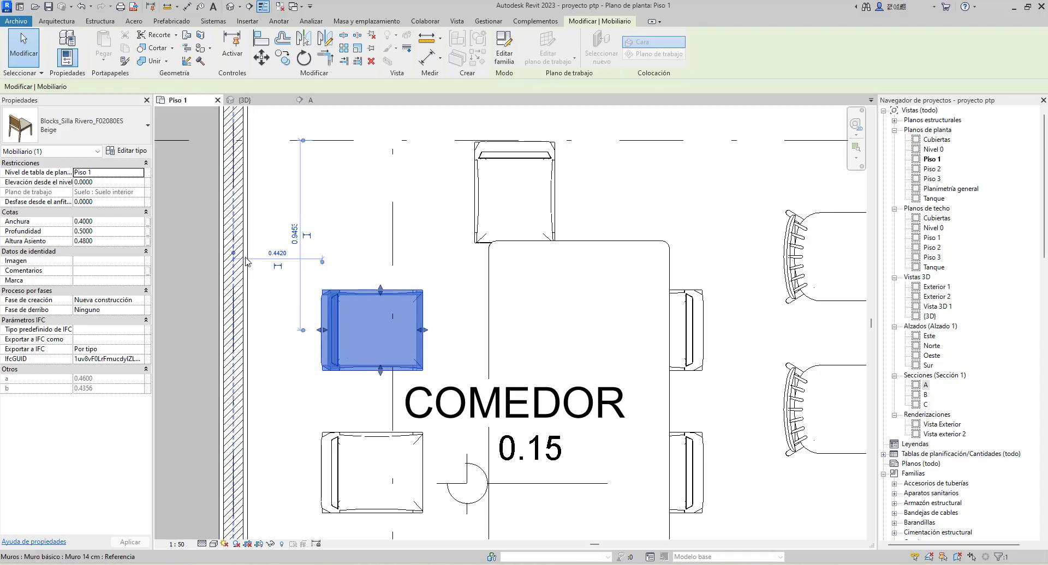
pyautogui.moveTo(246, 258); pyautogui.dragTo(247, 258)
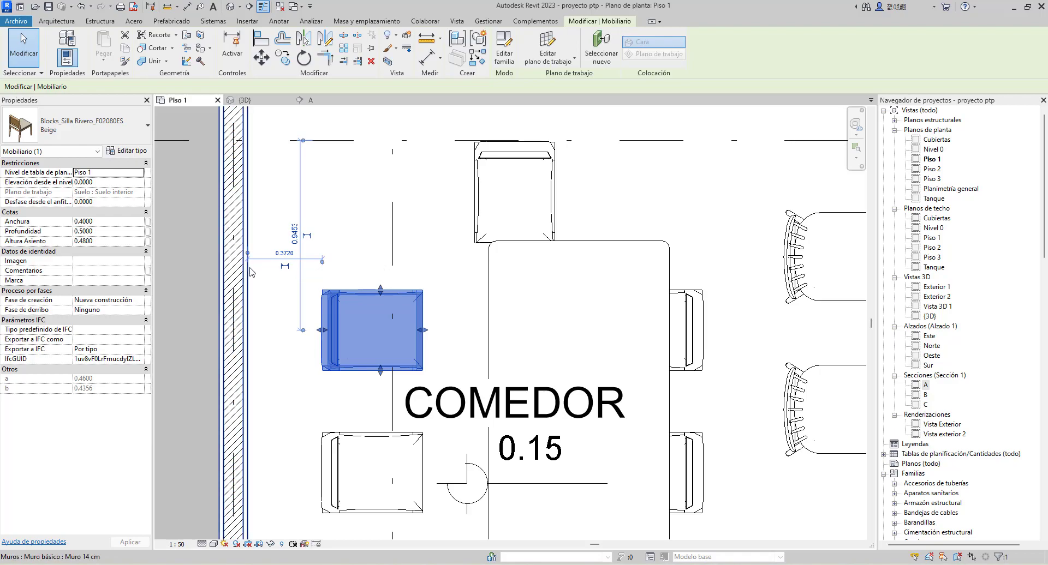
pyautogui.click(293, 254)
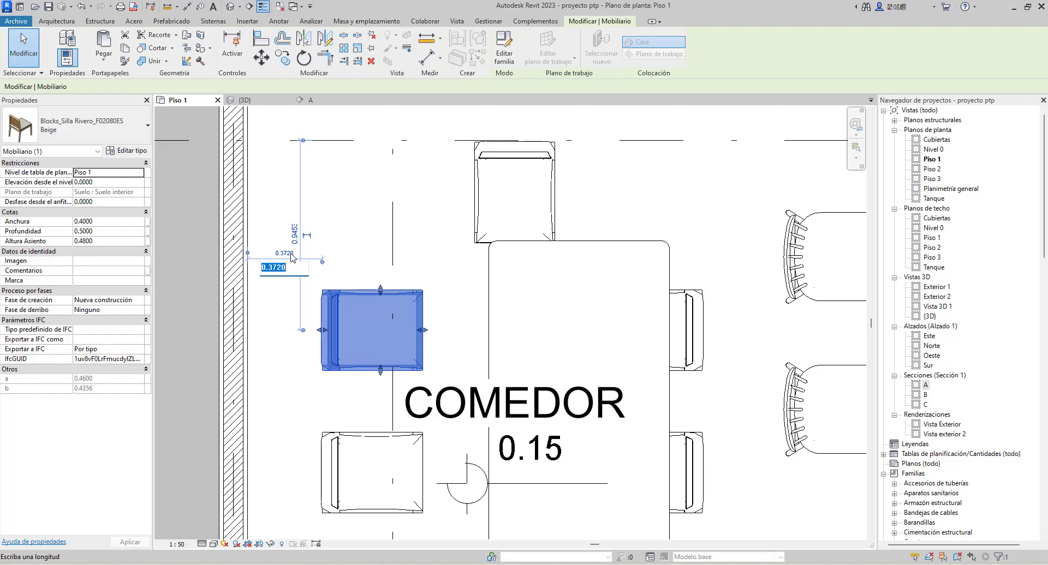
pyautogui.write('.8')
pyautogui.press('Return')
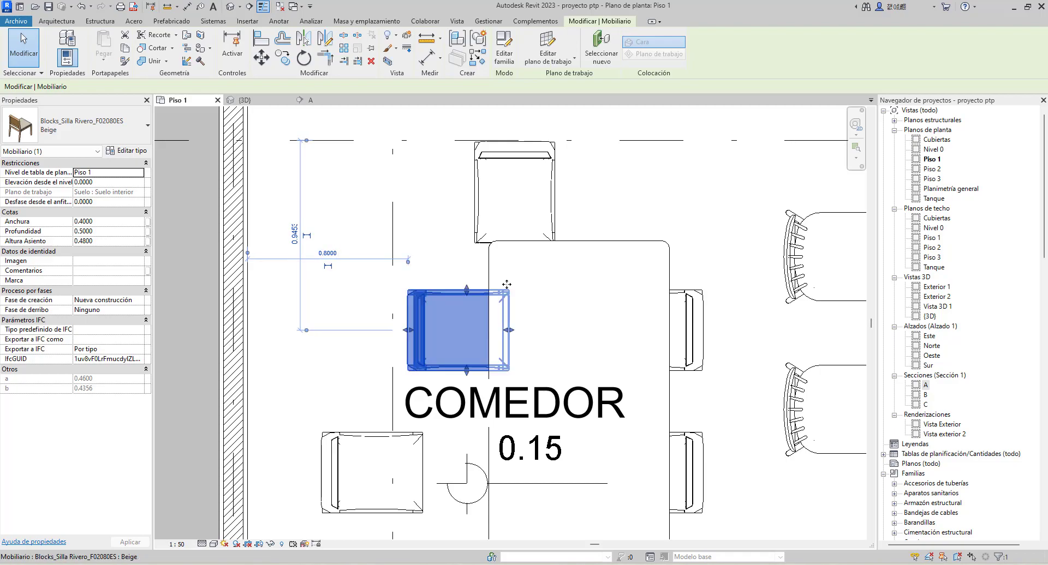
# Undo the moves of the upper-left dining chair and the dining table
pyautogui.scroll(-2, 392, 297)
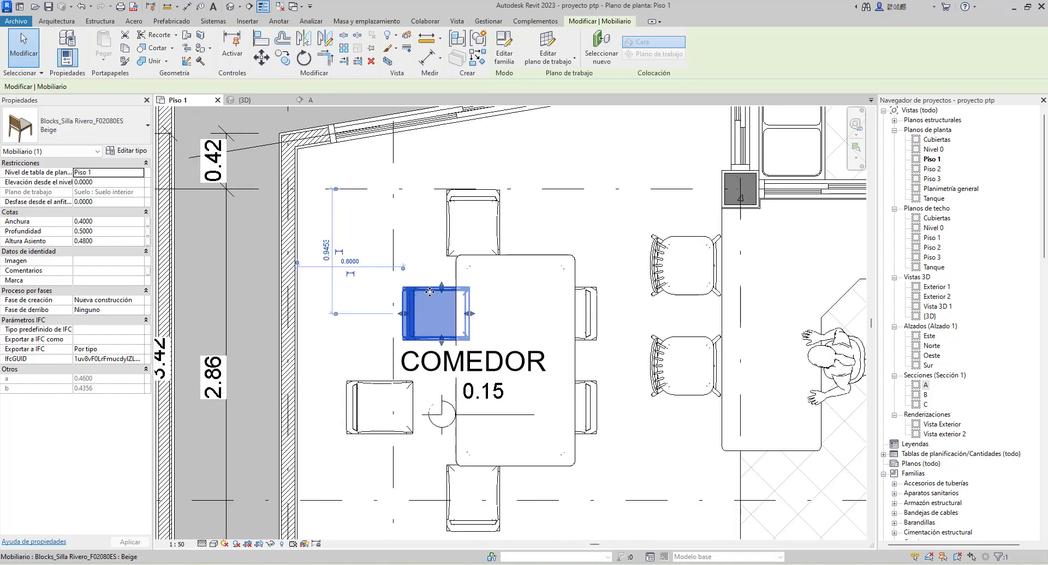
pyautogui.hotkey('ctrl', 'z')
pyautogui.hotkey('ctrl', 'z')
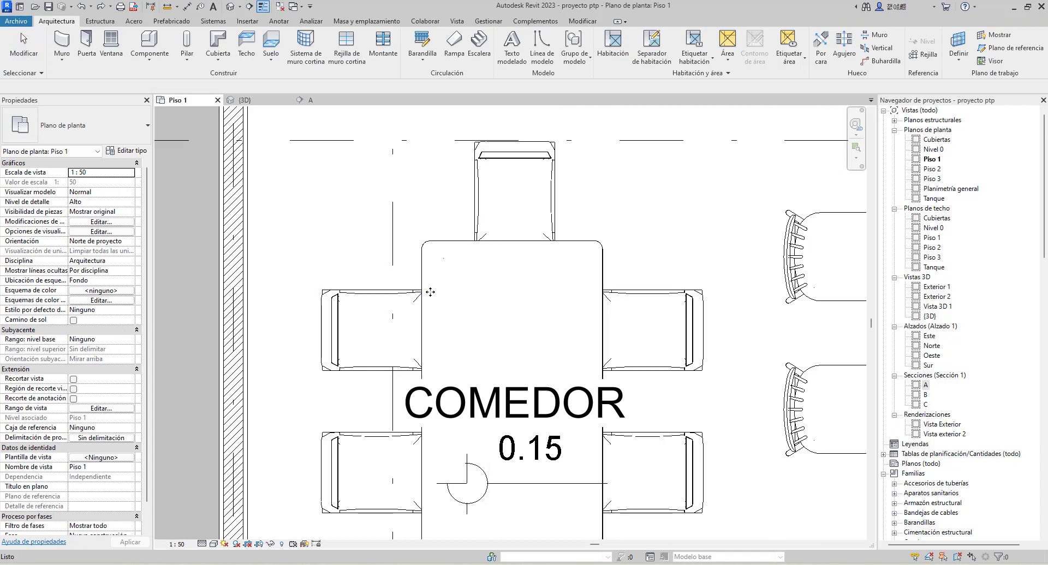
# Select the chair at the dining table's upper end, and replace that selection with the upper chair on the kitchen side
pyautogui.scroll(-2, 436, 246)
pyautogui.scroll(-1, 436, 249)
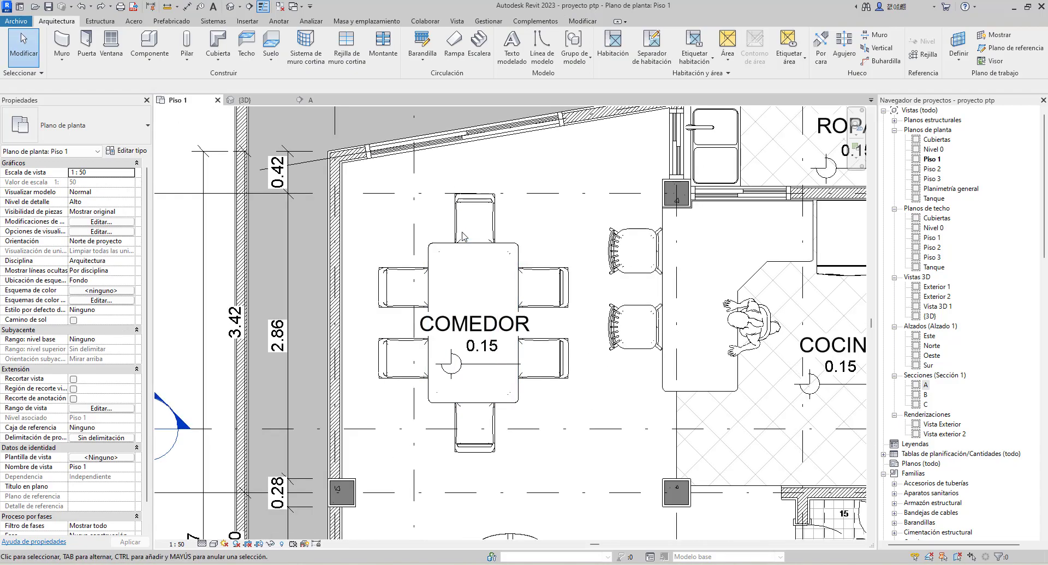
pyautogui.scroll(-1, 403, 235)
pyautogui.scroll(-1, 404, 251)
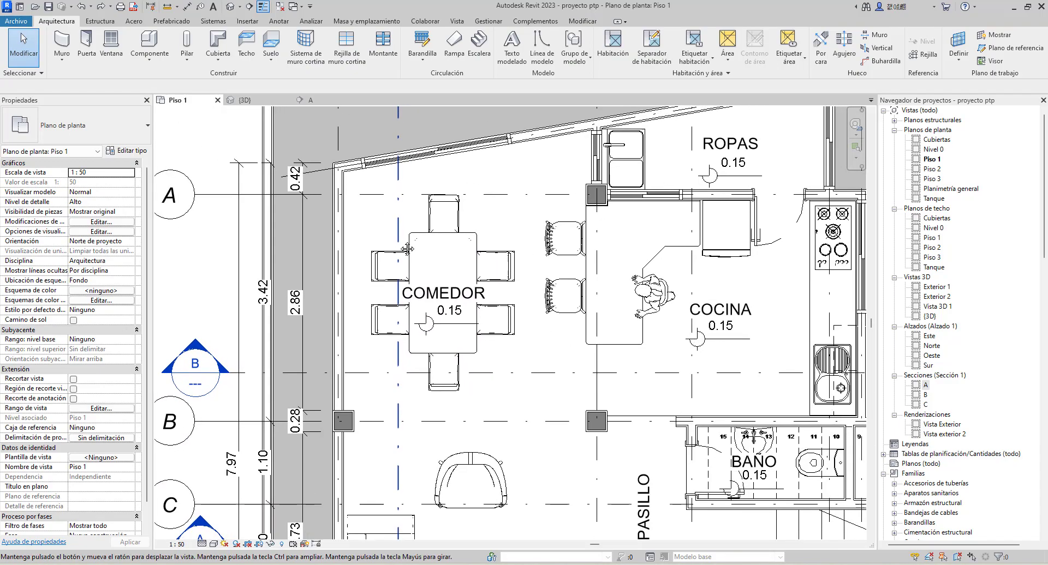
pyautogui.moveTo(490, 349); pyautogui.dragTo(459, 328, button='middle')
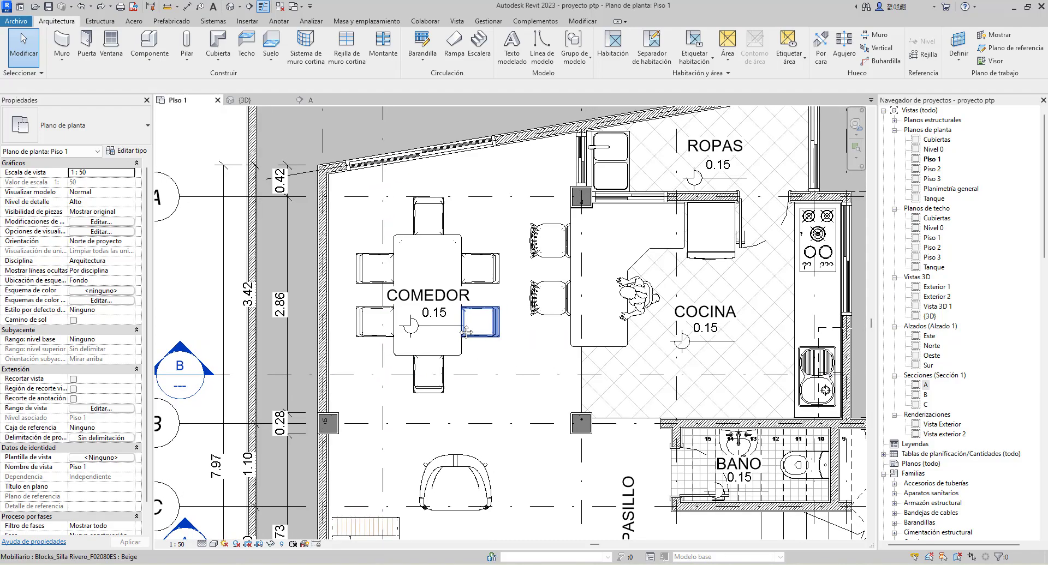
pyautogui.click(418, 218)
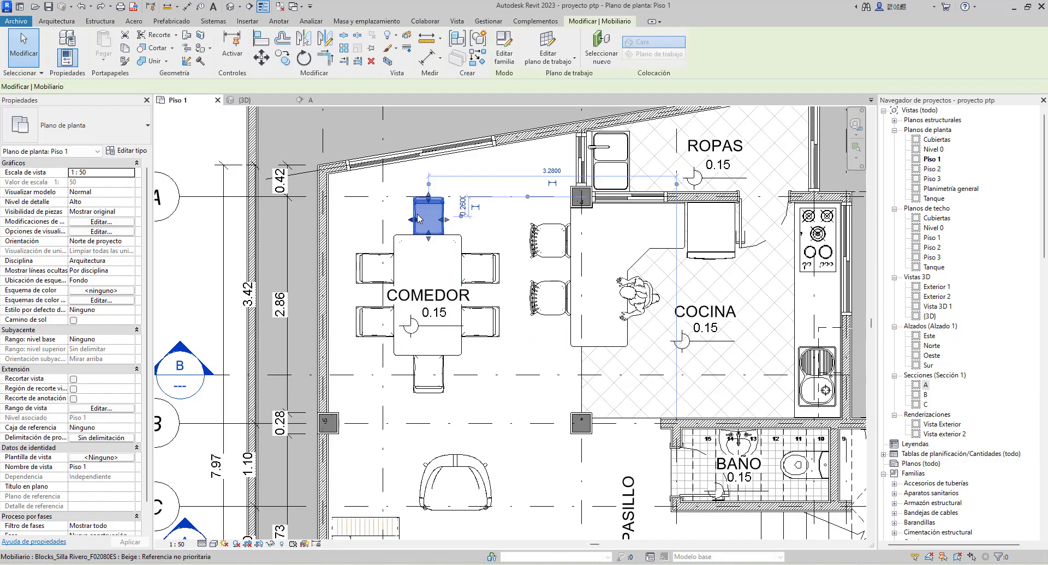
pyautogui.moveTo(419, 218); pyautogui.dragTo(496, 275)
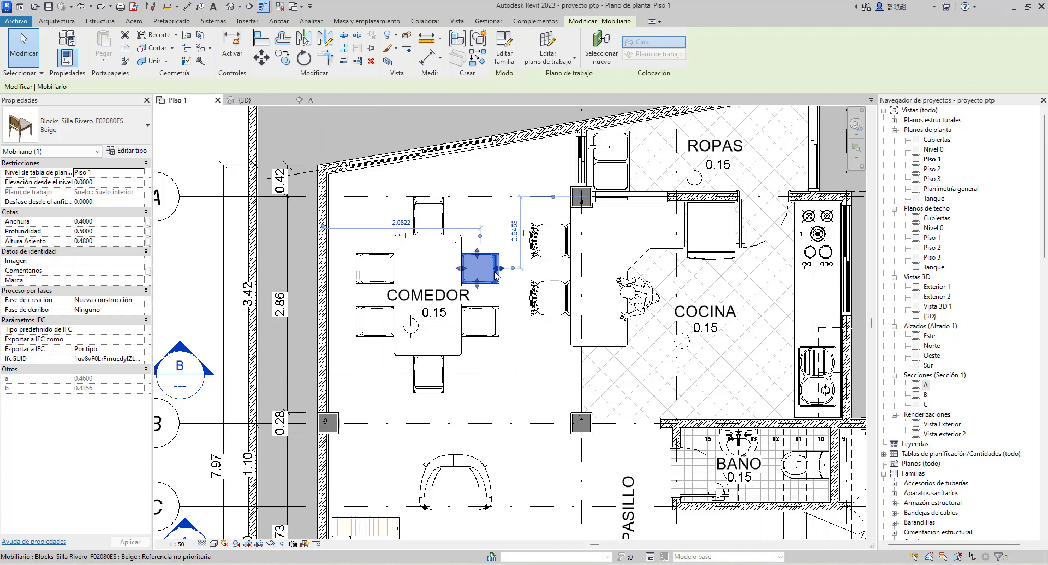
# Add the upper end chair, both left chairs and the lower-right chair to the selection, and remove the upper-right chair from it
pyautogui.keyDown('ctrl'); pyautogui.click(437, 227); pyautogui.keyUp('ctrl')
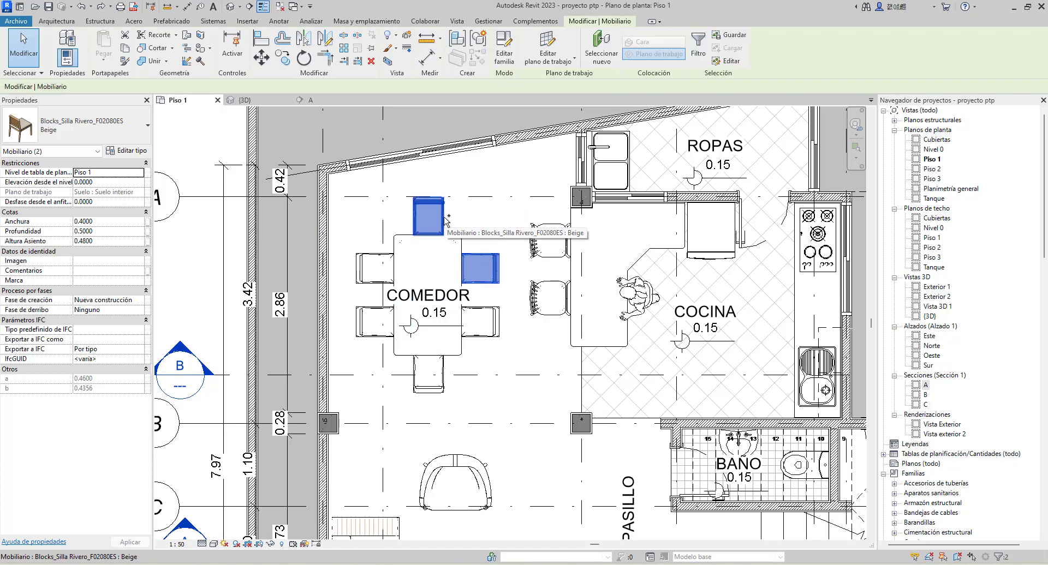
pyautogui.keyDown('ctrl'); pyautogui.click(368, 261); pyautogui.keyUp('ctrl')
pyautogui.keyDown('ctrl'); pyautogui.click(376, 323); pyautogui.keyUp('ctrl')
pyautogui.keyDown('ctrl'); pyautogui.click(483, 327); pyautogui.keyUp('ctrl')
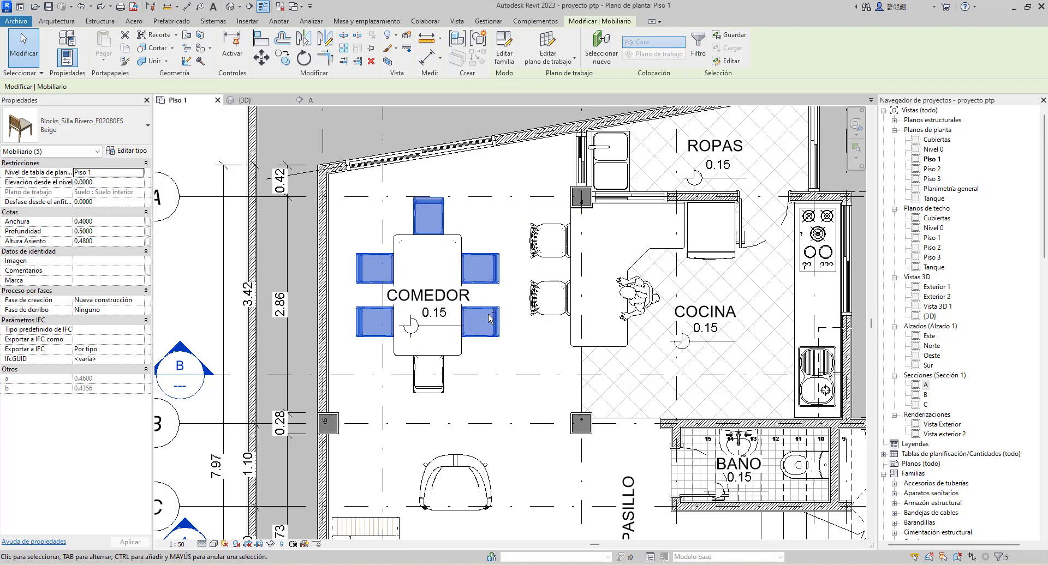
pyautogui.keyDown('shift'); pyautogui.click(491, 289); pyautogui.keyUp('shift')
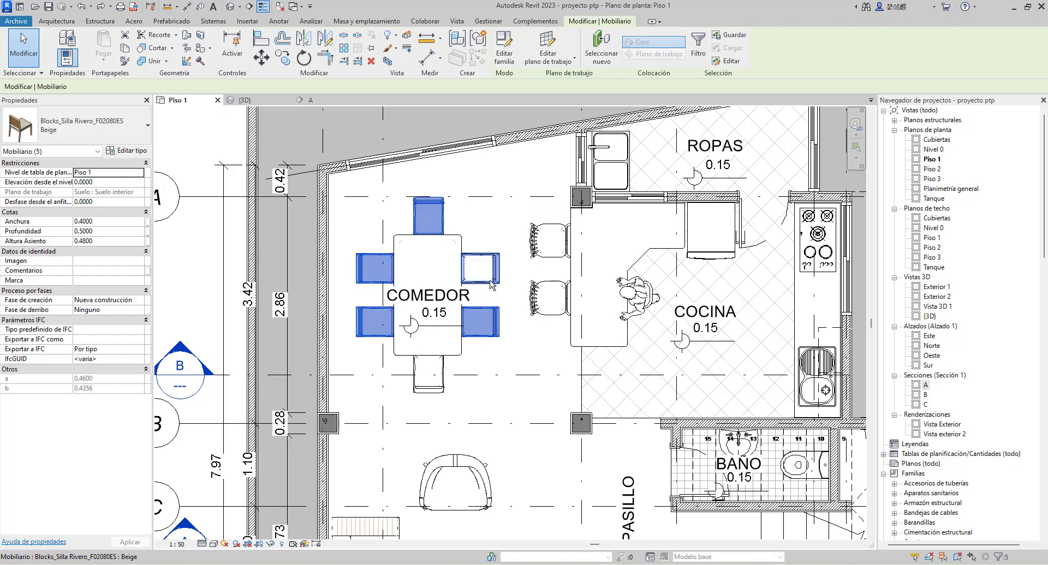
# Remove the lower-right dining chair from the selection, and clear the remaining selected chairs
pyautogui.keyDown('shift'); pyautogui.click(485, 327); pyautogui.keyUp('shift')
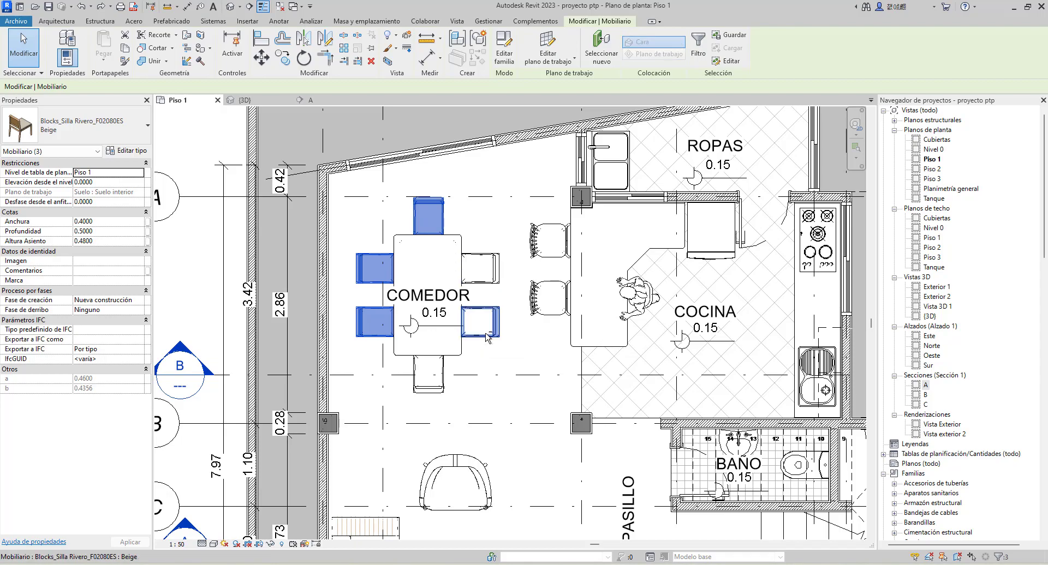
pyautogui.click(472, 365)
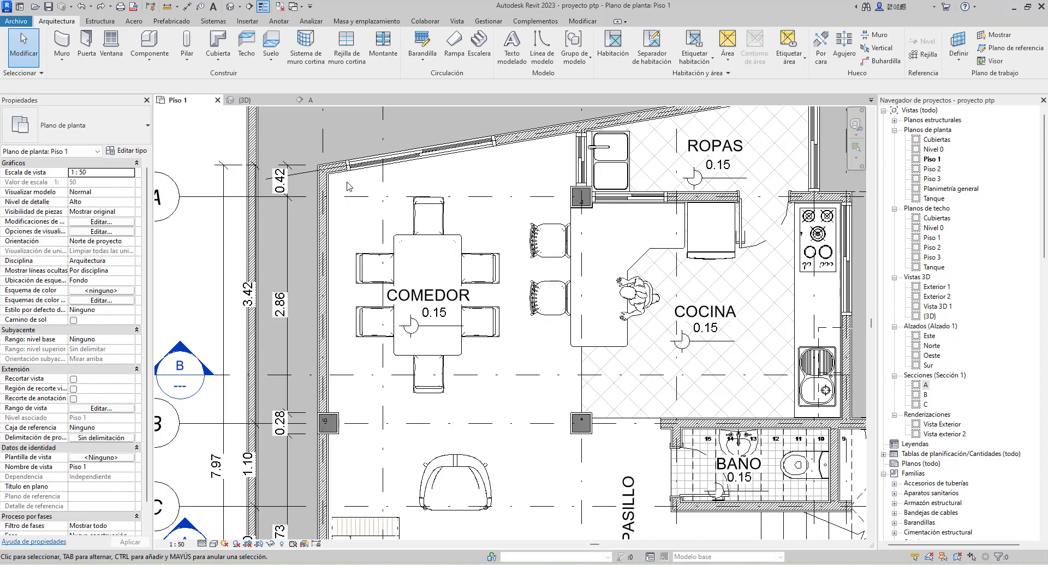
# Select the dining table, its six chairs and the COMEDOR labels with an enclosing window, move them toward the kitchen, and undo the move
pyautogui.moveTo(347, 185); pyautogui.dragTo(525, 406)
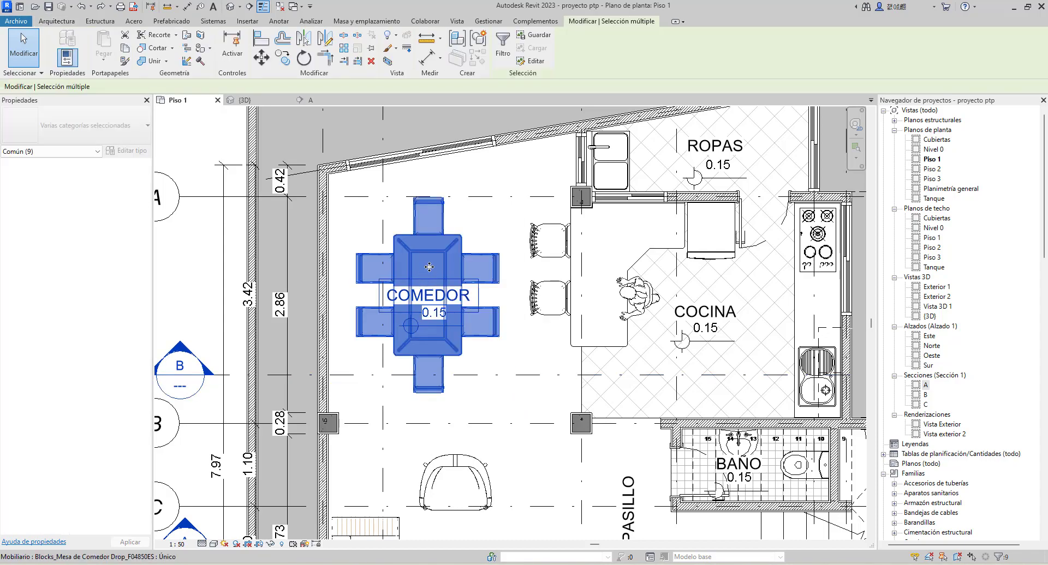
pyautogui.moveTo(429, 267); pyautogui.dragTo(478, 240)
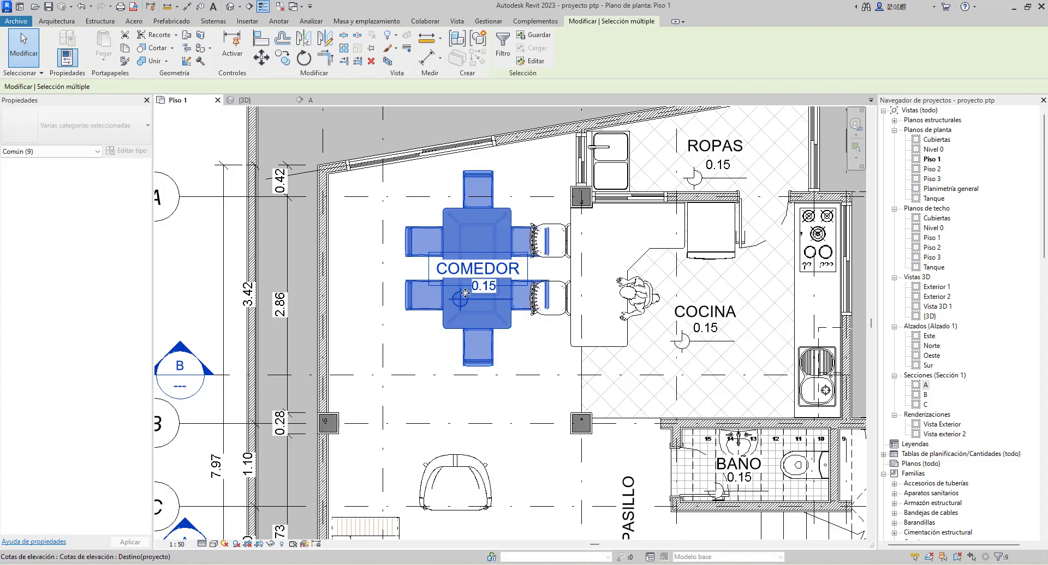
pyautogui.hotkey('ctrl', 'z')
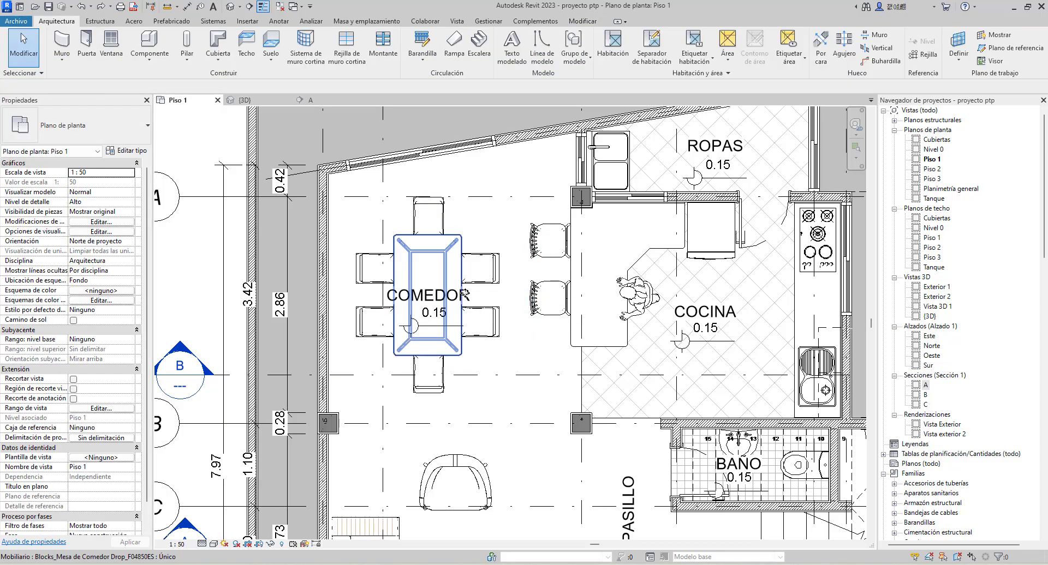
# Select the dining set with a crossing window, review the selected categories, and clear the selection
pyautogui.moveTo(518, 182); pyautogui.dragTo(347, 405)
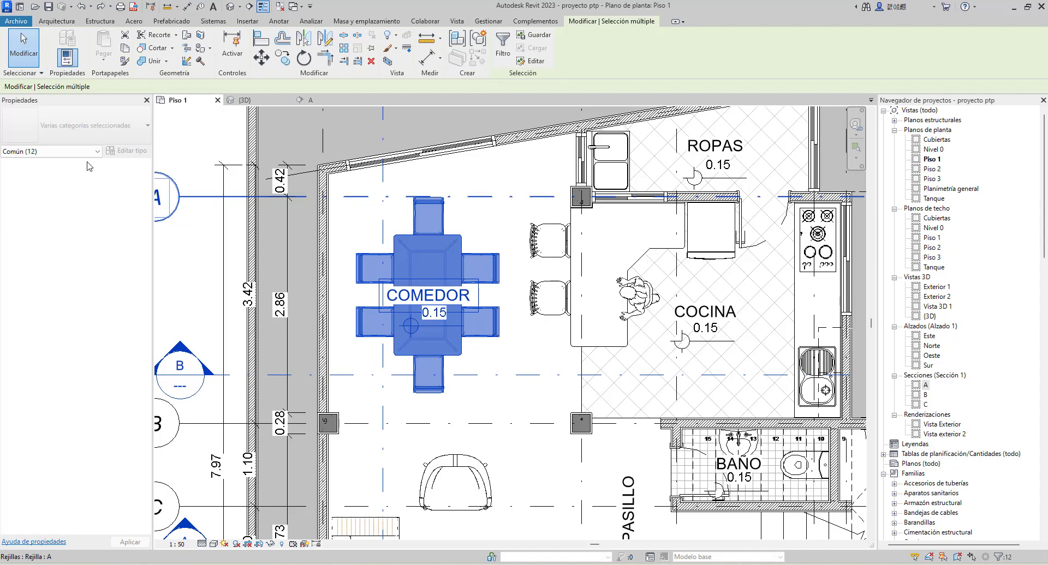
pyautogui.click(33, 152)
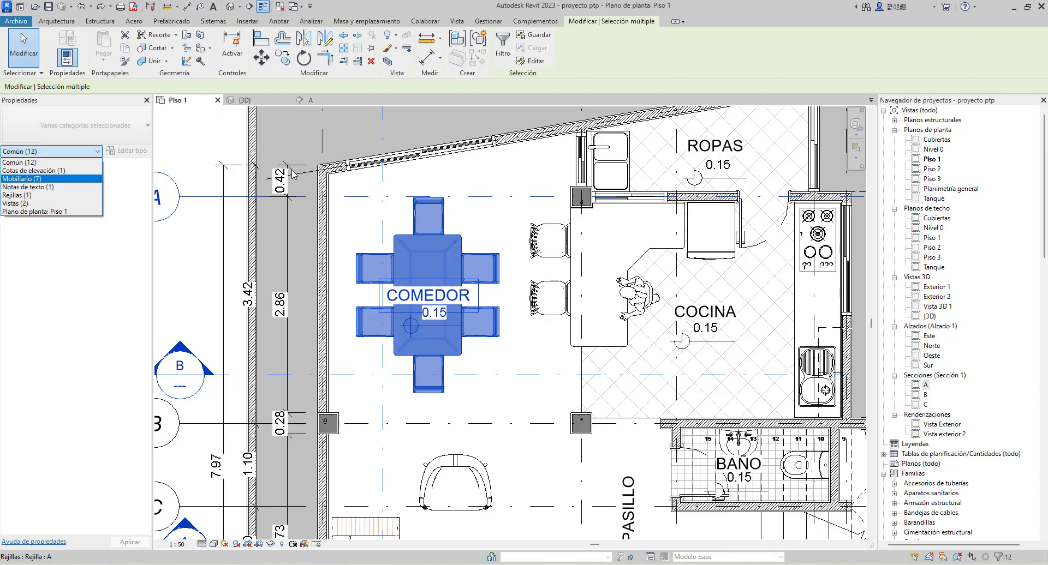
pyautogui.click(369, 186)
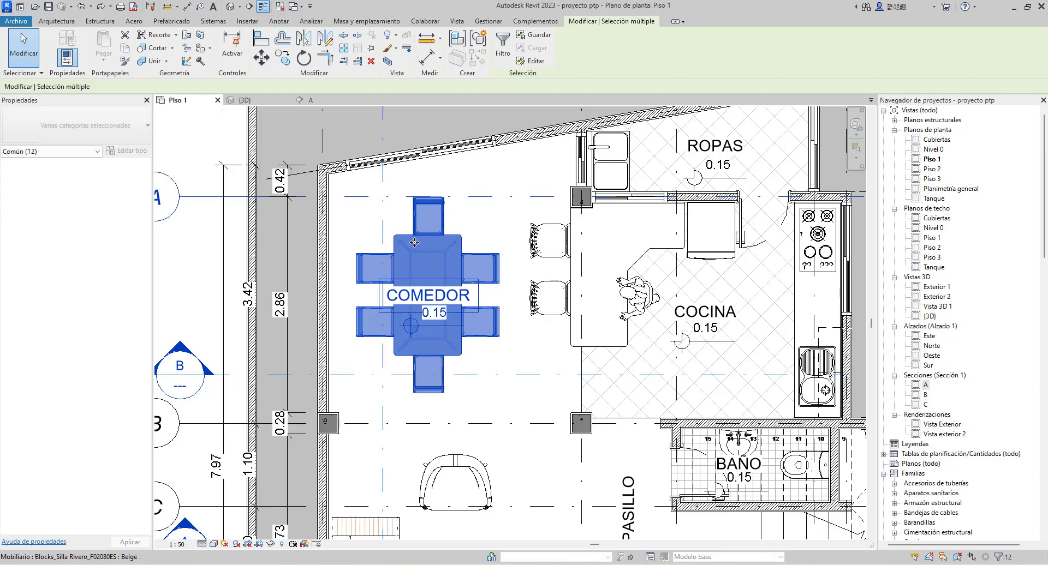
pyautogui.press('Escape')
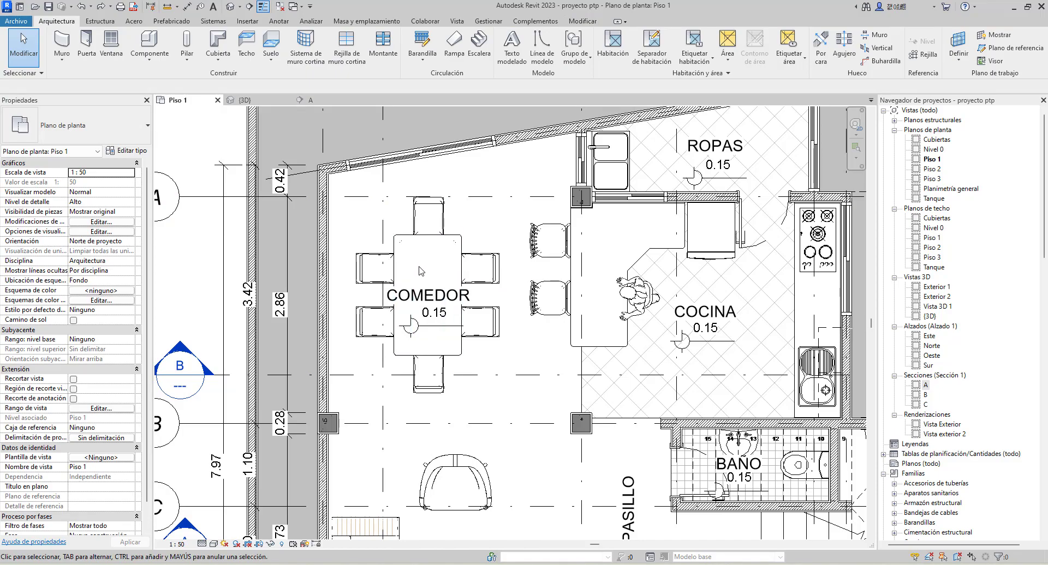
# Switch to the {3D} view and select the house, perimeter walls, pool and trees with one enclosing window
pyautogui.scroll(-5, 420, 271)
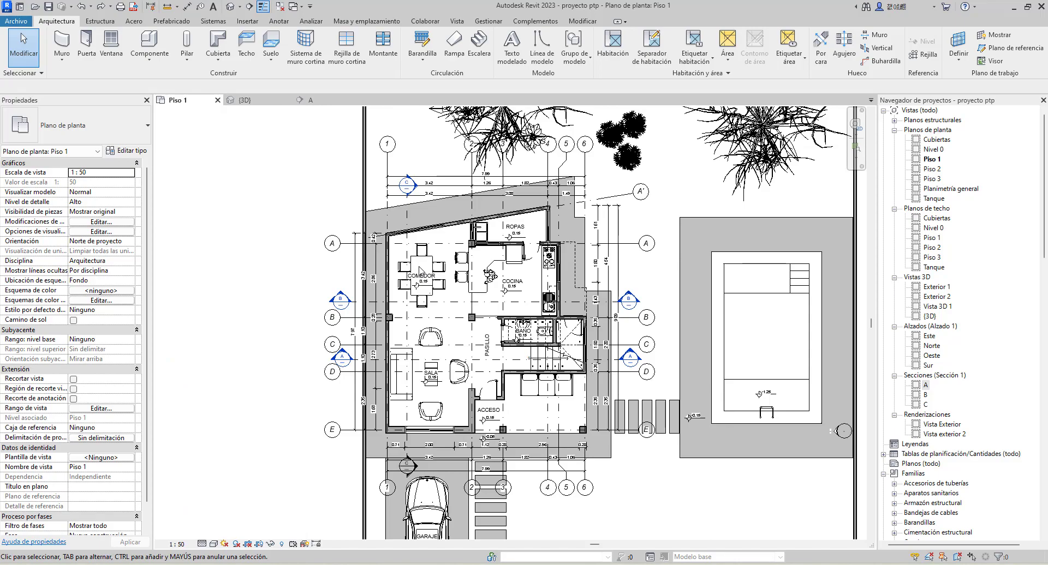
pyautogui.click(251, 102)
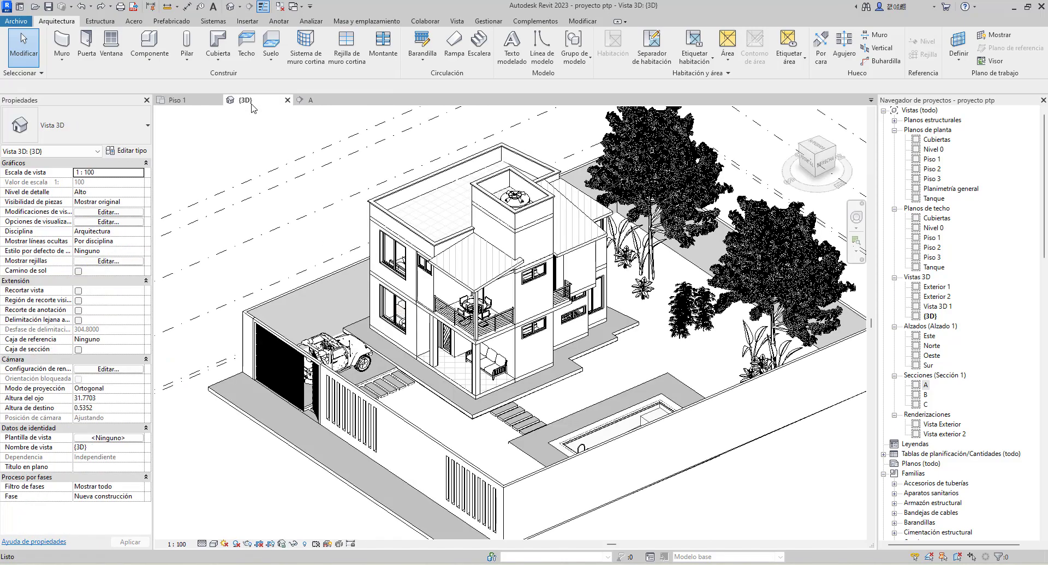
pyautogui.scroll(-3, 420, 267)
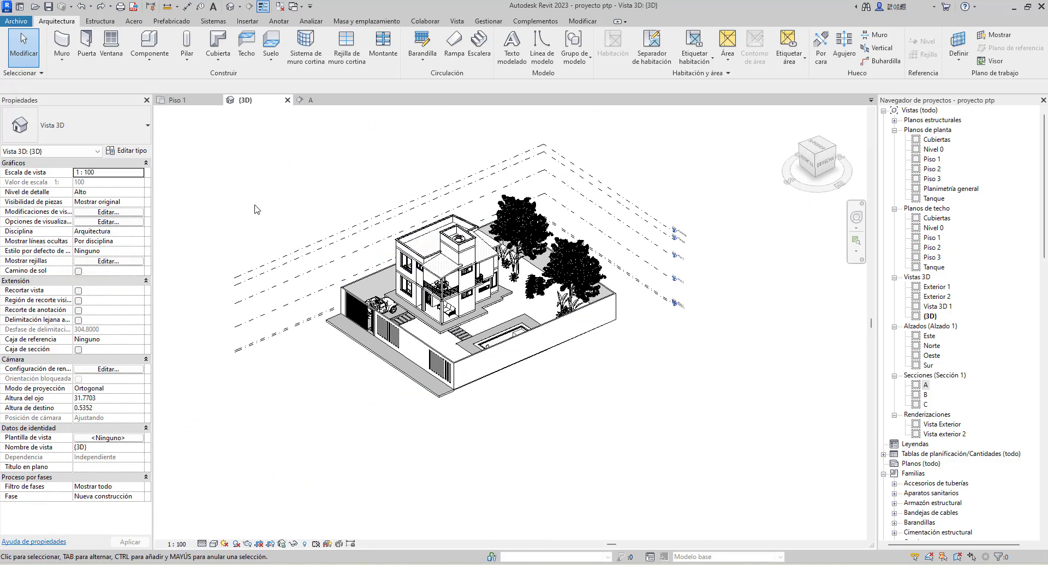
pyautogui.moveTo(235, 161); pyautogui.dragTo(720, 398)
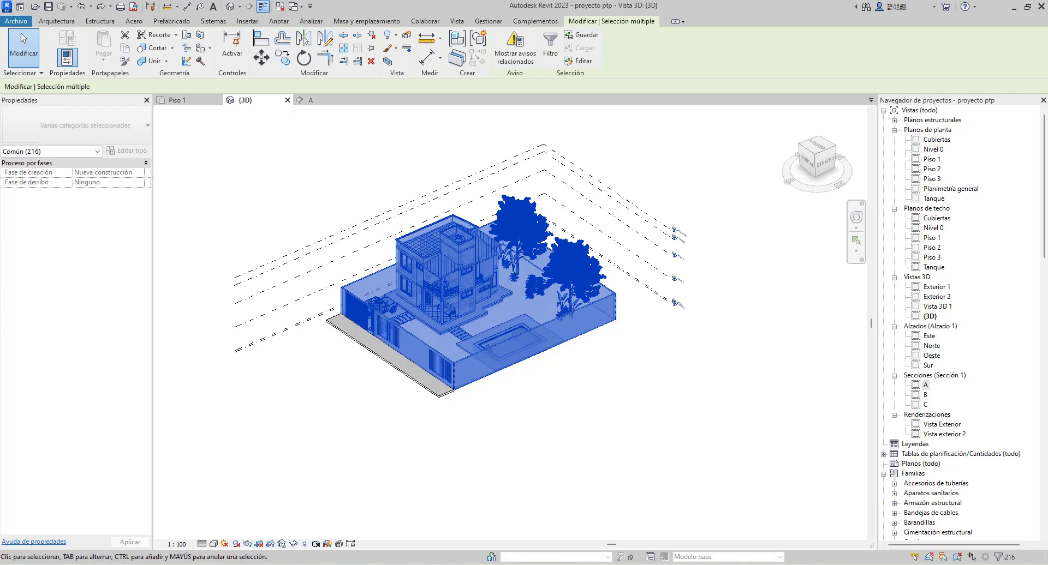
# Examine the selection's element categories in the Filter dialog, and close it without changing the selection
pyautogui.click(1002, 557)
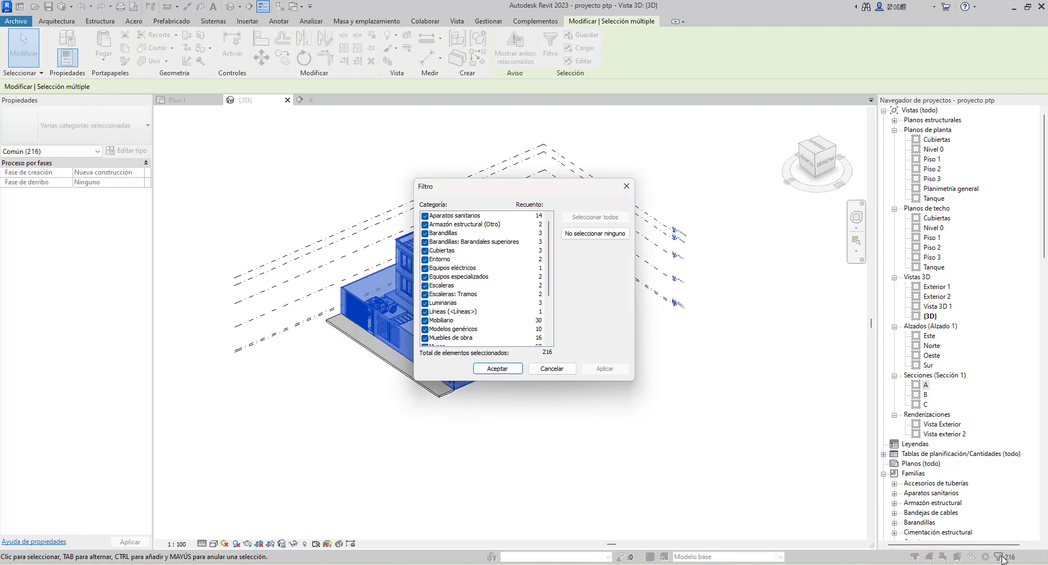
pyautogui.click(631, 186)
pyautogui.click(1000, 556)
pyautogui.click(626, 186)
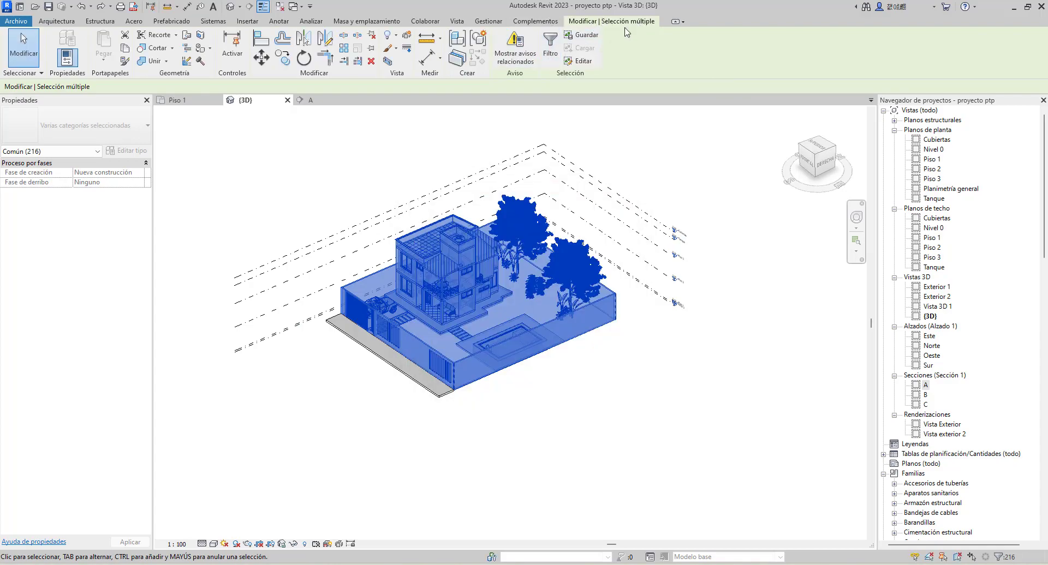
# Filter the selected model elements by unchecking all categories and keeping only Muros
pyautogui.click(550, 46)
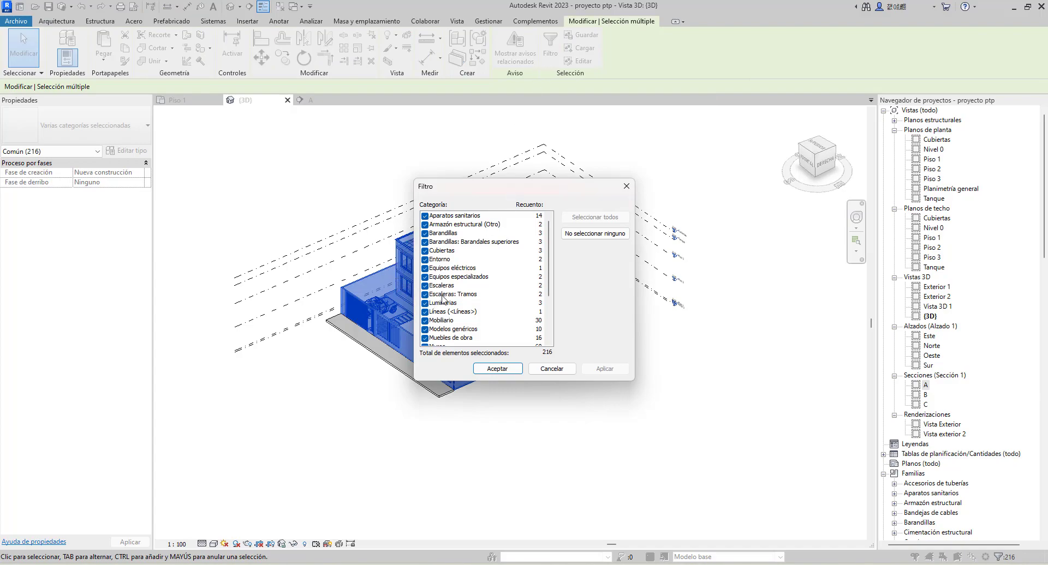
pyautogui.click(595, 233)
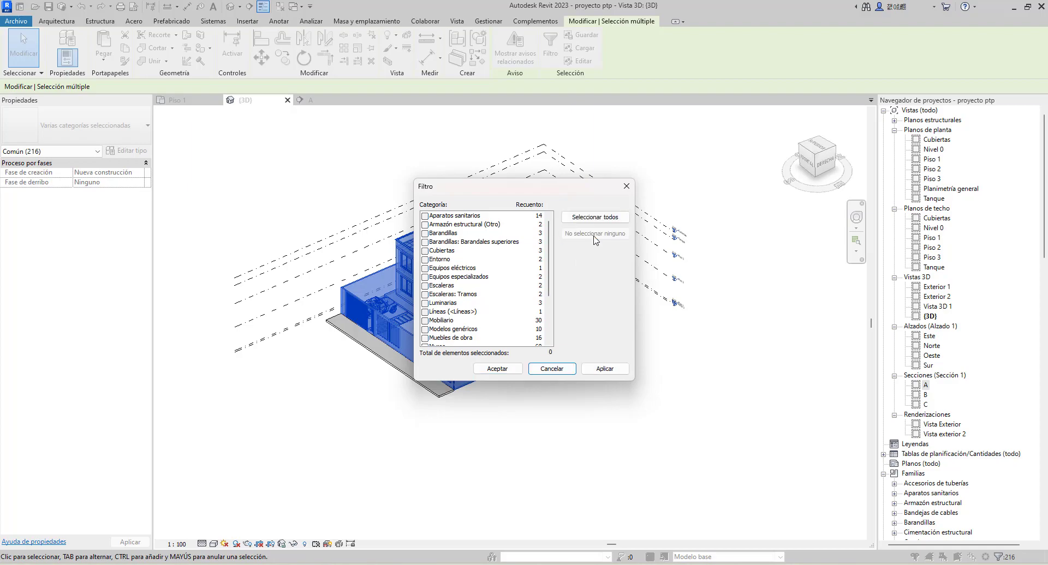
pyautogui.scroll(-3, 431, 290)
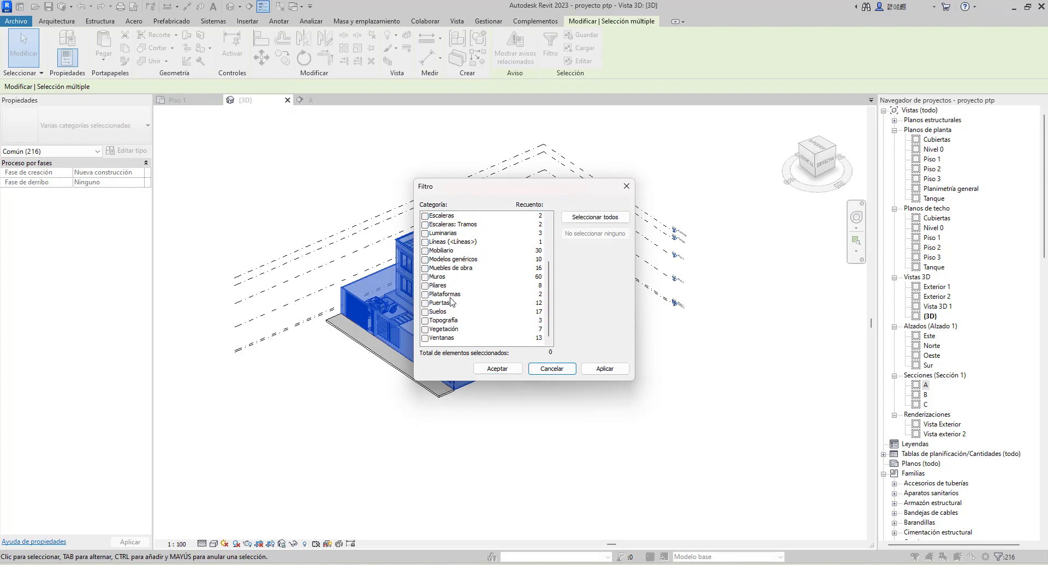
pyautogui.click(425, 277)
pyautogui.click(601, 372)
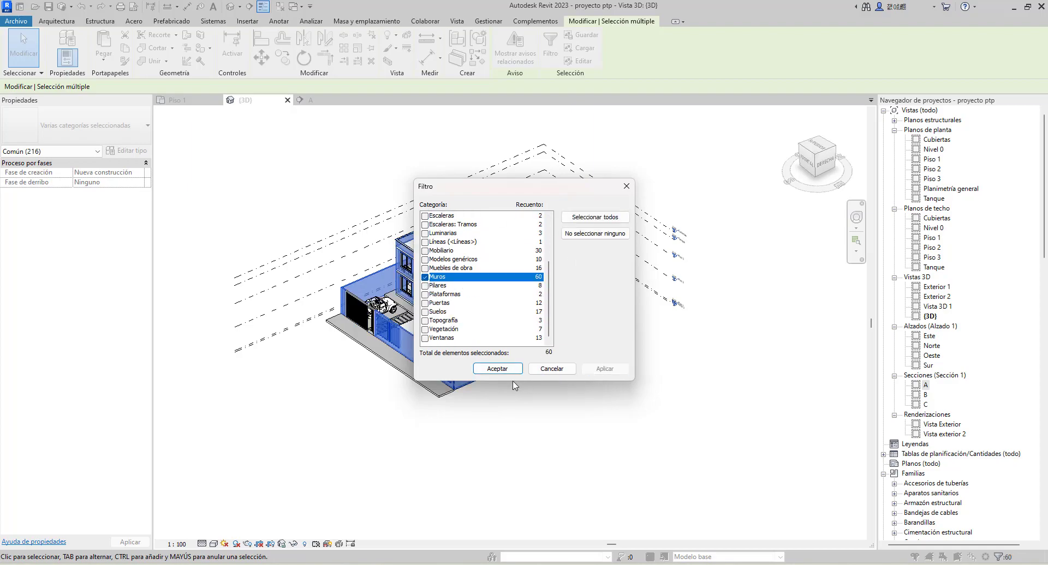
pyautogui.click(486, 371)
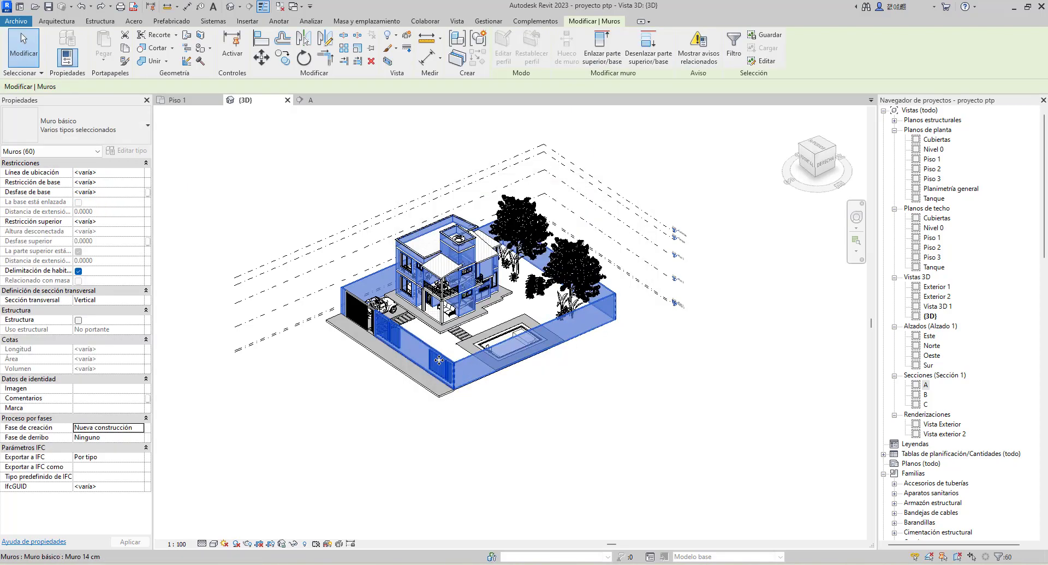
# Inspect the selected walls in the 3D model, check the selection's category list, and clear the selection
pyautogui.scroll(5, 417, 329)
pyautogui.scroll(1, 417, 328)
pyautogui.moveTo(417, 329); pyautogui.dragTo(367, 388, button='middle')
pyautogui.scroll(-2, 366, 389)
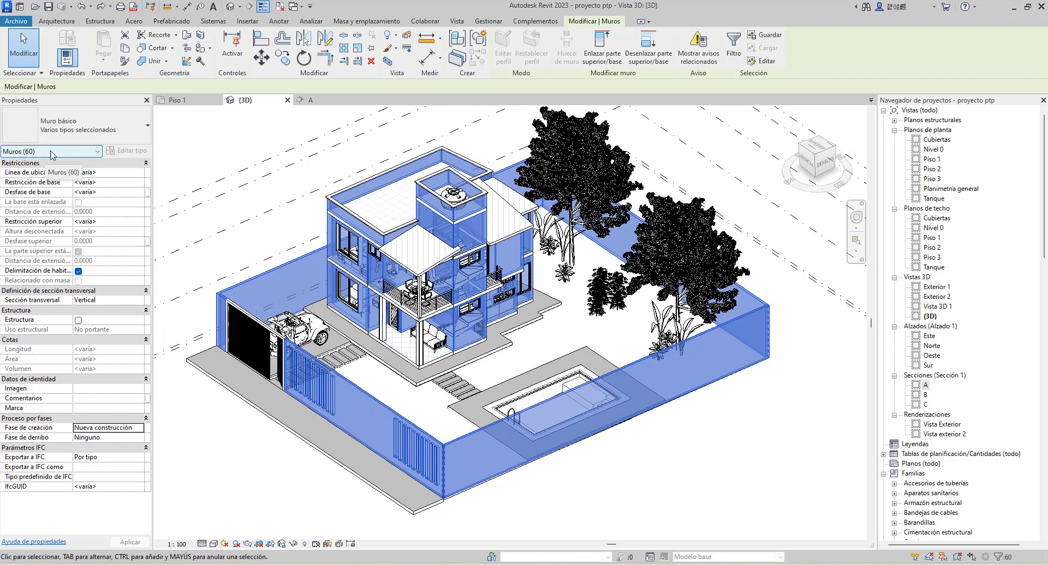
pyautogui.click(97, 152)
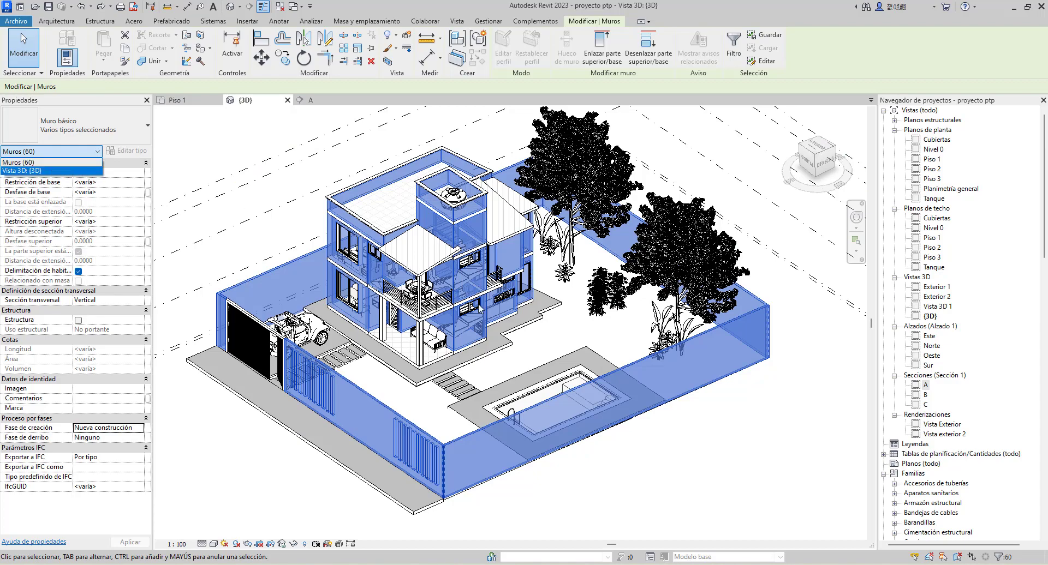
pyautogui.click(798, 405)
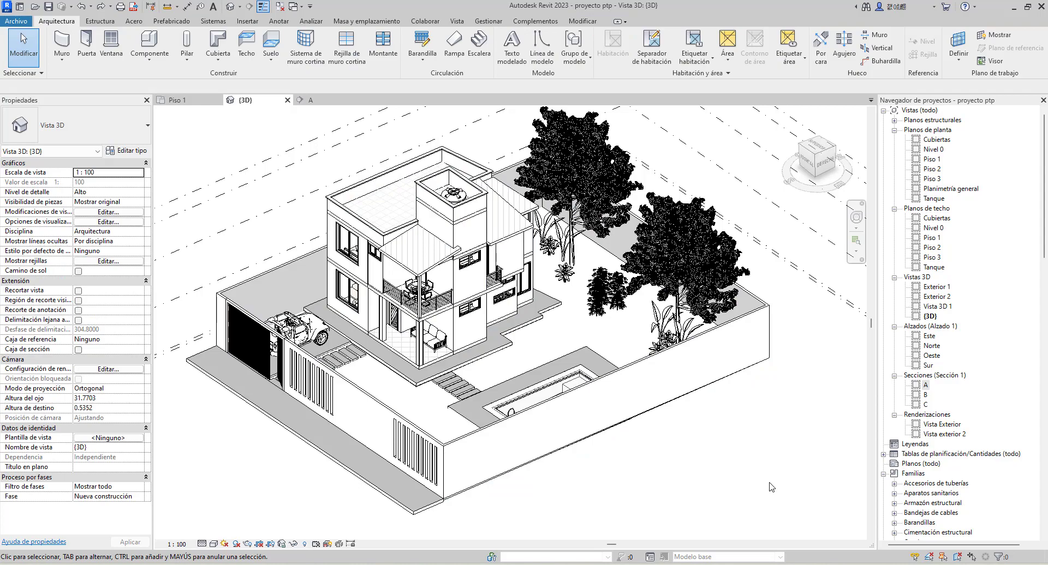